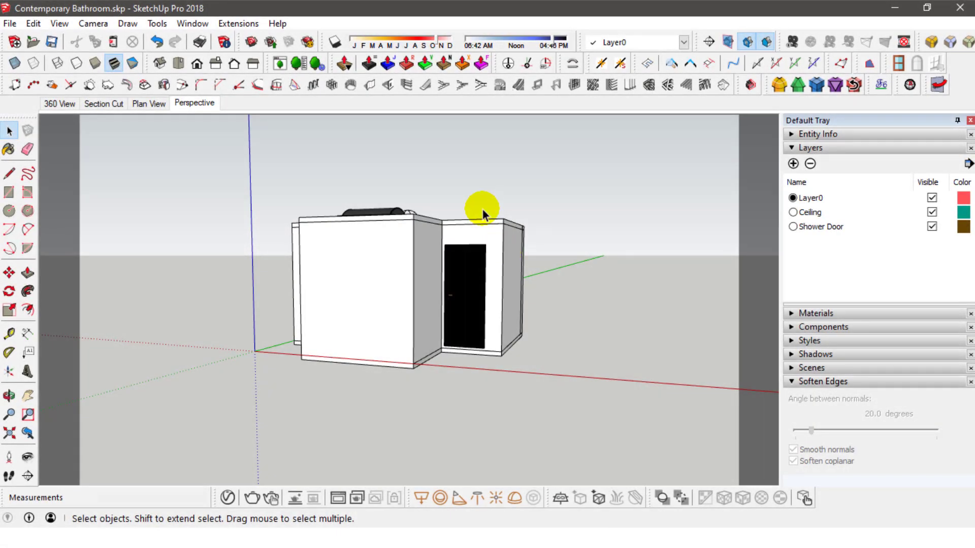
Step: Hide the Ceiling layer to inspect the bathroom interior from above, then make it visible again
{"action": "middle_click_drag", "start_coordinate": [482, 213], "coordinate": [396, 388]}
{"action": "left_click", "coordinate": [932, 212]}
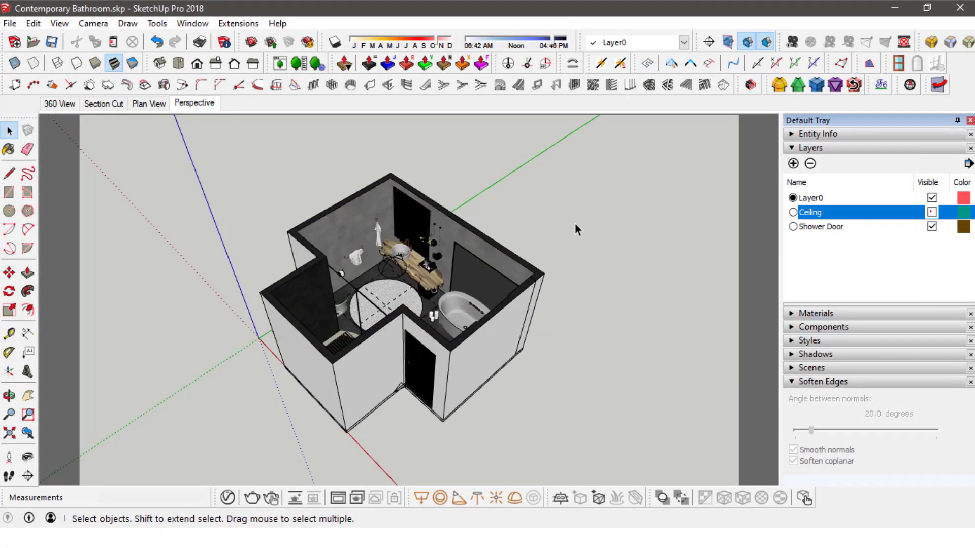
{"action": "scroll", "coordinate": [398, 305], "scroll_direction": "up", "scroll_amount": 3}
{"action": "middle_click_drag", "start_coordinate": [398, 304], "coordinate": [366, 310]}
{"action": "left_click", "coordinate": [932, 213]}
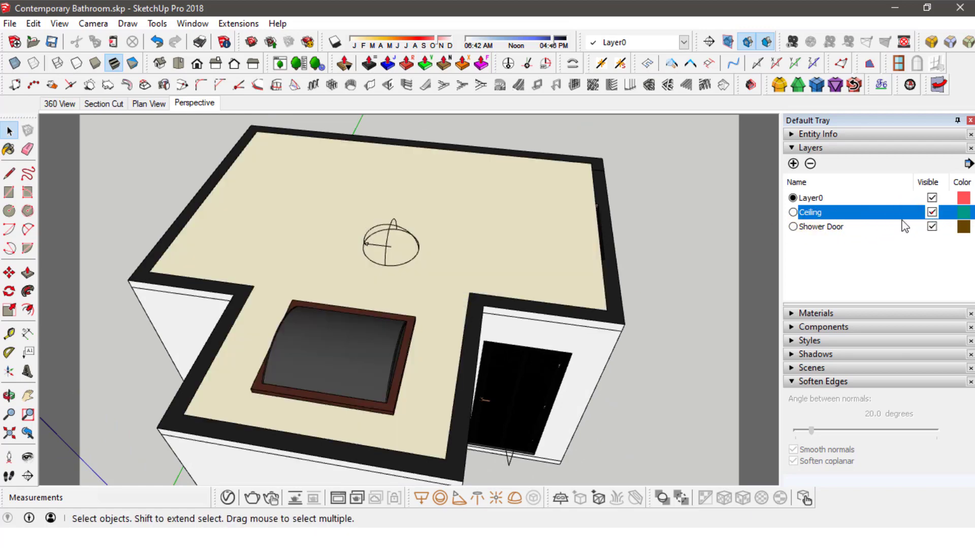
{"action": "middle_click_drag", "start_coordinate": [528, 278], "coordinate": [445, 347]}
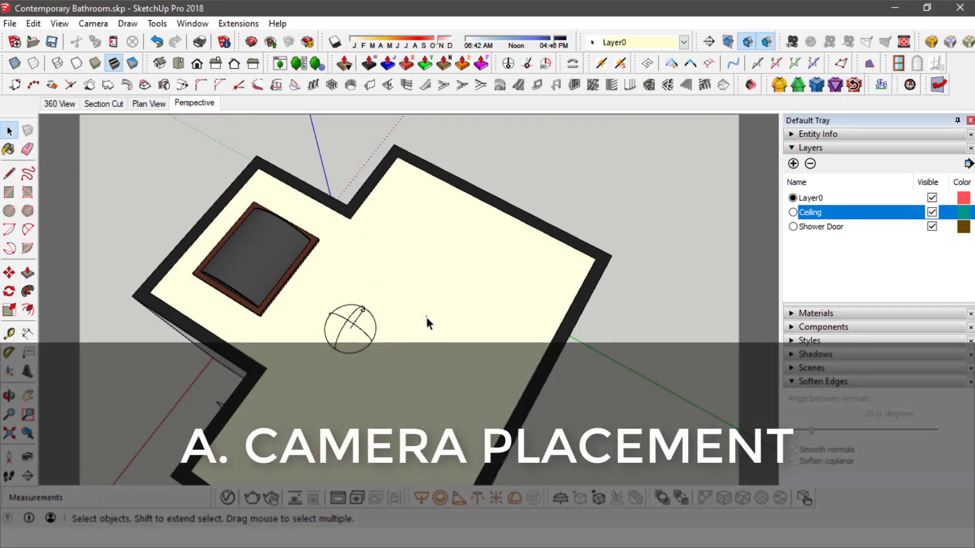
Step: Hide the ceiling object and orbit to look straight down into the bathroom
{"action": "right_click", "coordinate": [426, 317]}
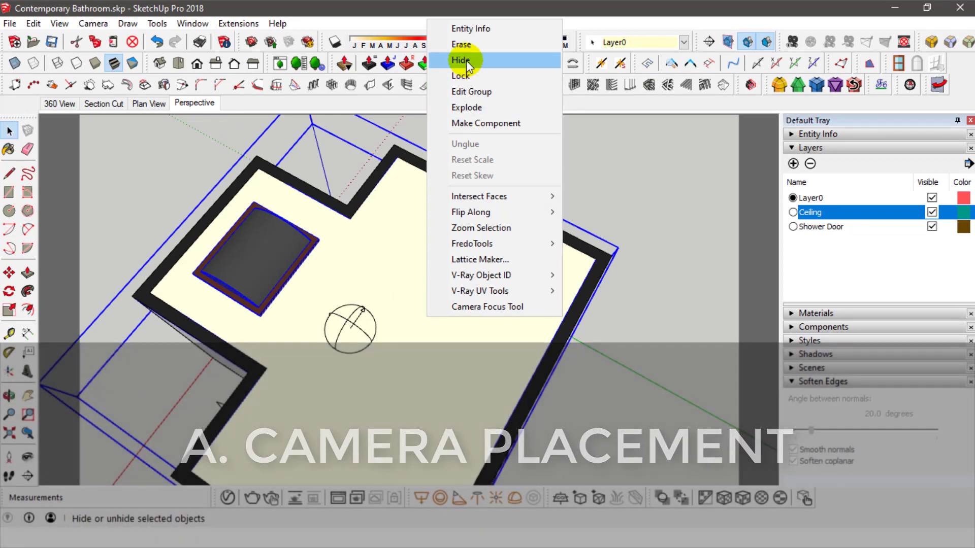
{"action": "left_click", "coordinate": [466, 60]}
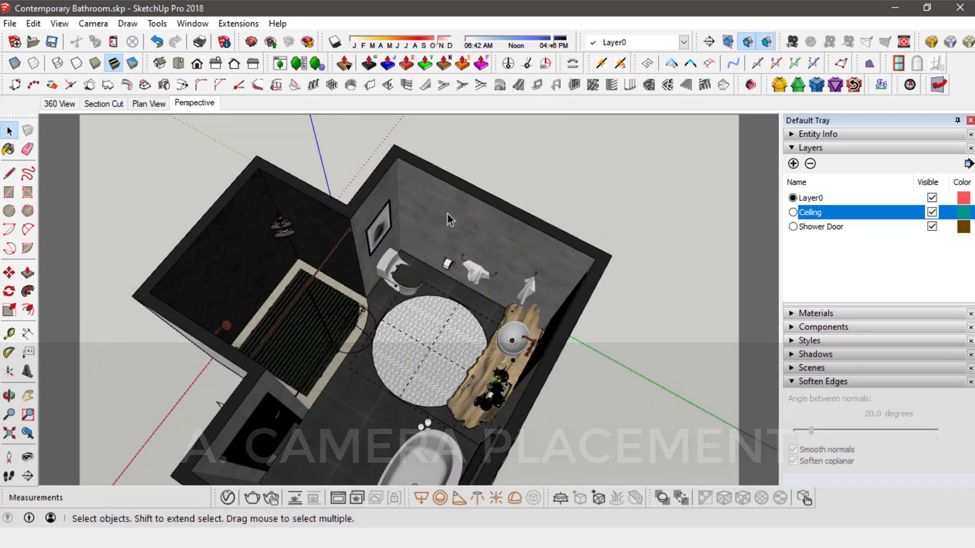
{"action": "middle_click_drag", "start_coordinate": [441, 256], "coordinate": [198, 381]}
Step: Stand the camera on the bathroom floor facing the towel rail wall at 1400mm eye height
{"action": "left_click", "coordinate": [9, 457]}
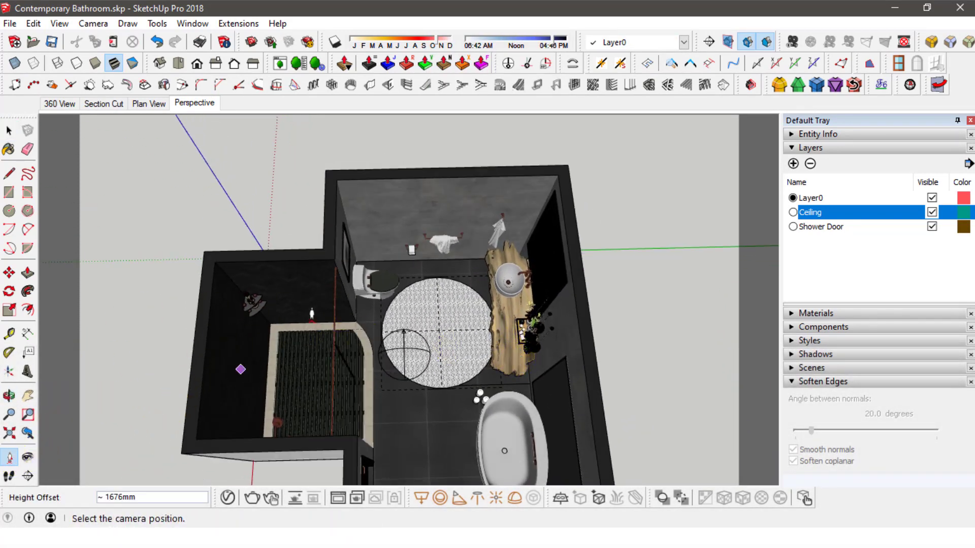
{"action": "left_click", "coordinate": [425, 268]}
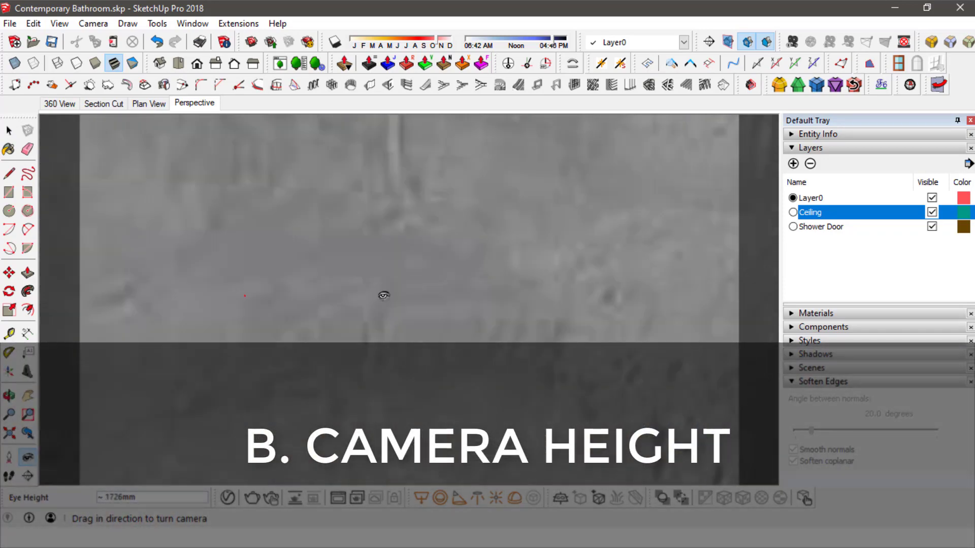
{"action": "left_click_drag", "start_coordinate": [384, 296], "coordinate": [713, 322]}
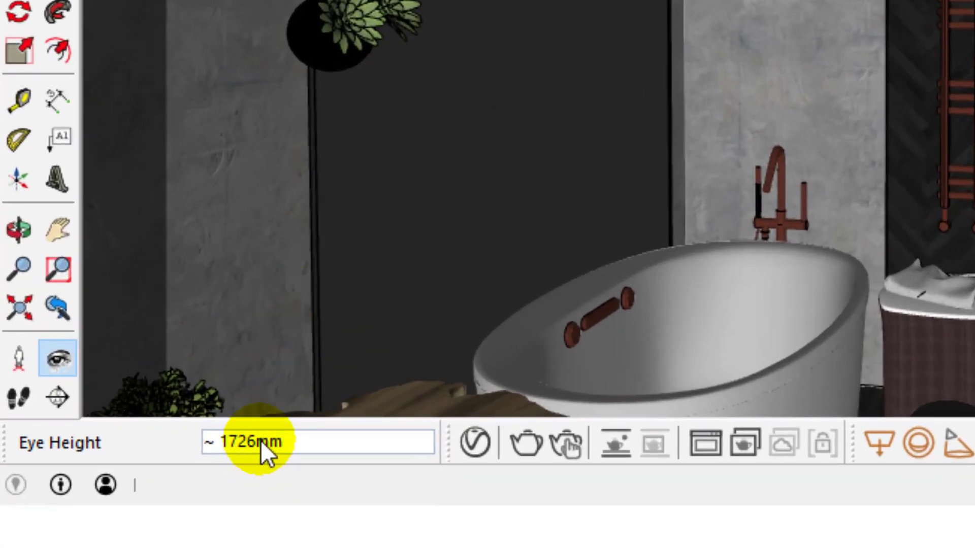
{"action": "type", "text": "1"}
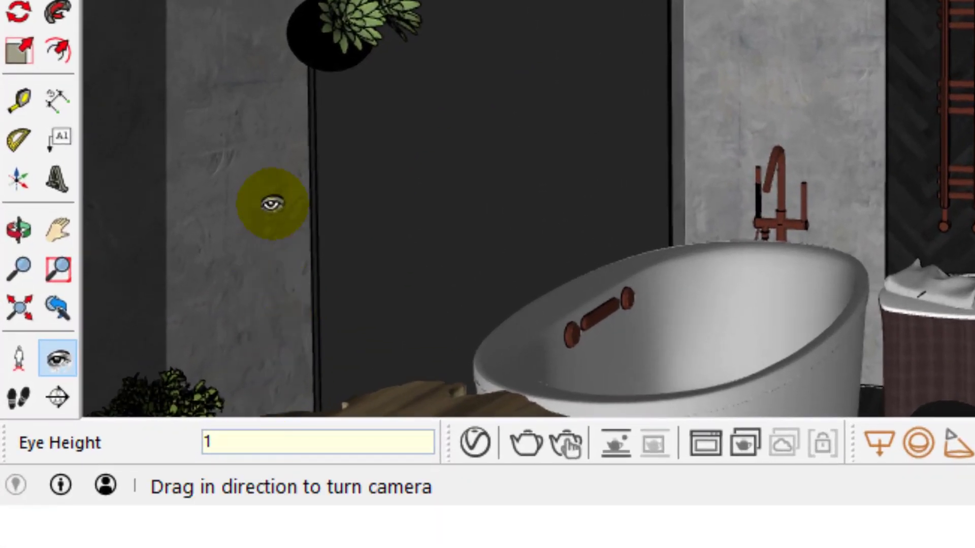
{"action": "type", "text": "400"}
{"action": "key", "text": "Return"}
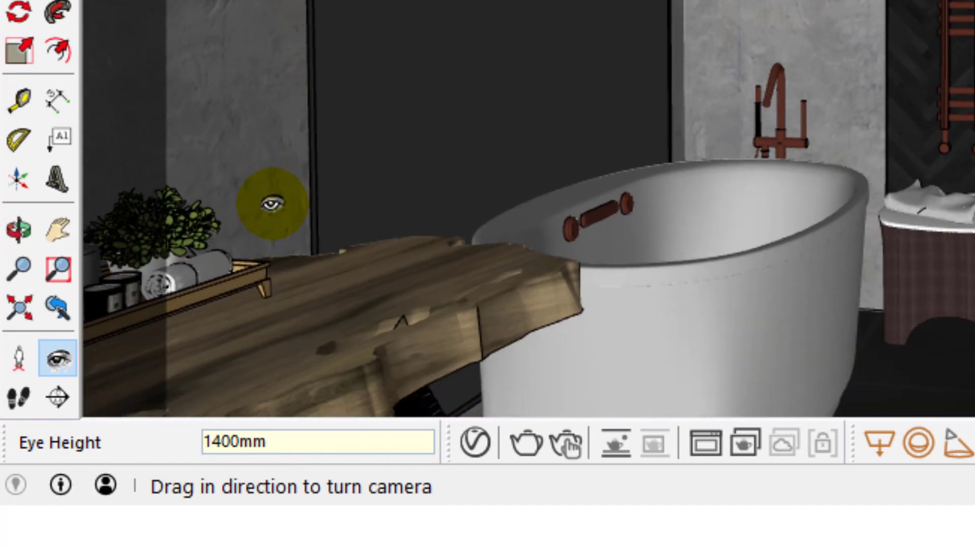
{"action": "left_click", "coordinate": [36, 23]}
{"action": "mouse_move", "coordinate": [205, 233]}
{"action": "left_click", "coordinate": [278, 258]}
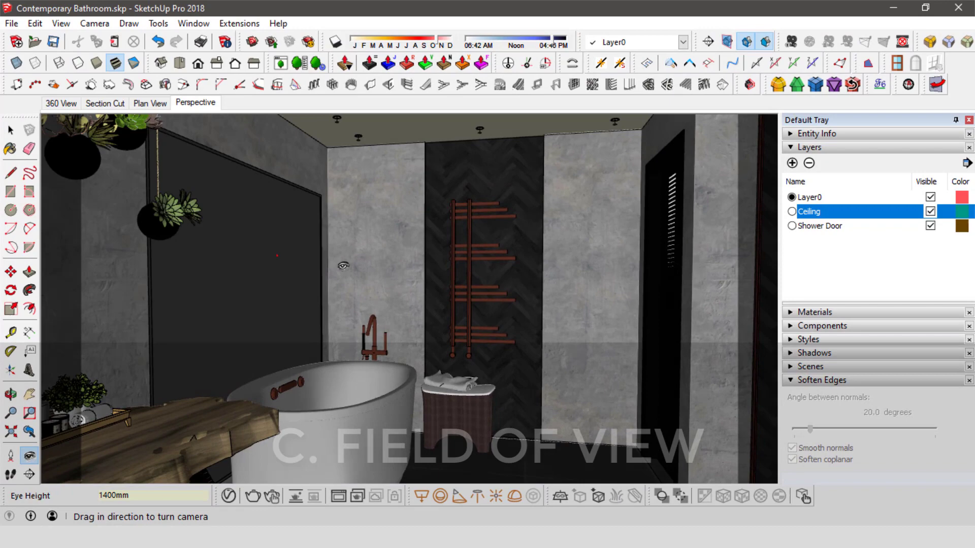
Step: Turn the camera slightly right and enter 45 degrees for the camera's field of view
{"action": "left_click_drag", "start_coordinate": [348, 229], "coordinate": [353, 247]}
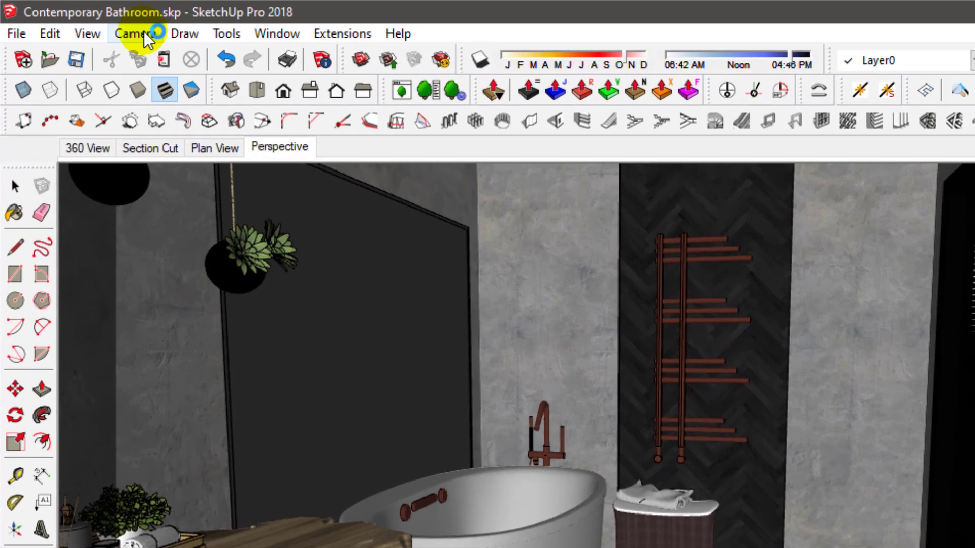
{"action": "left_click", "coordinate": [145, 32]}
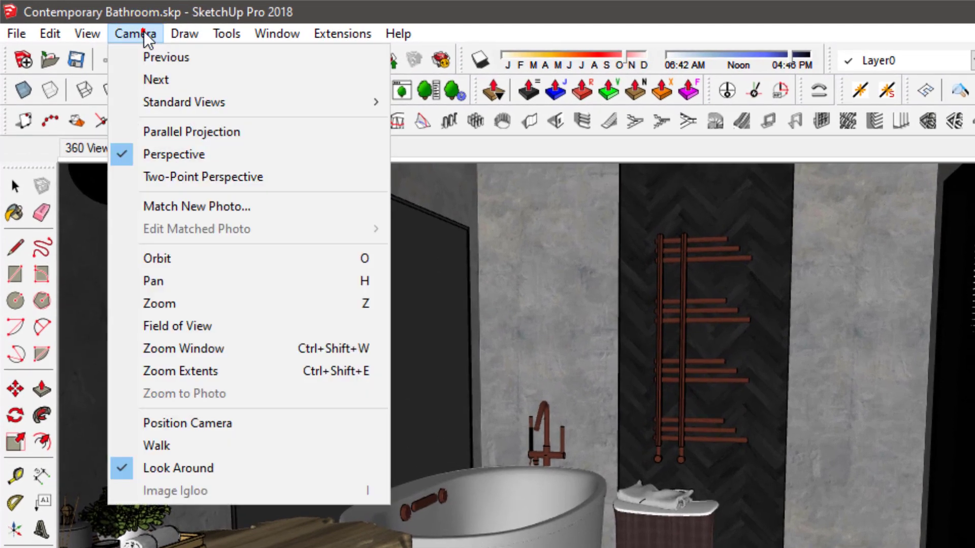
{"action": "left_click", "coordinate": [182, 329]}
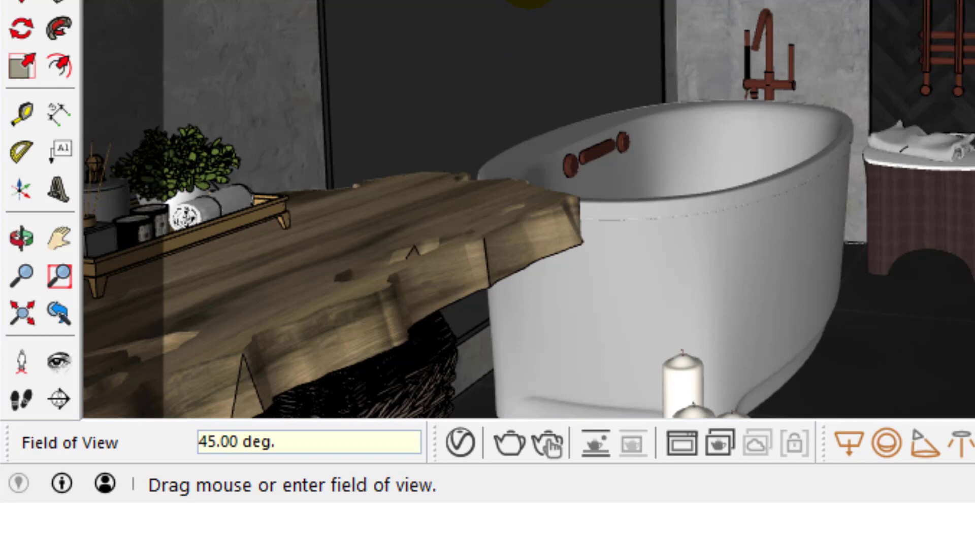
{"action": "key", "text": "Return"}
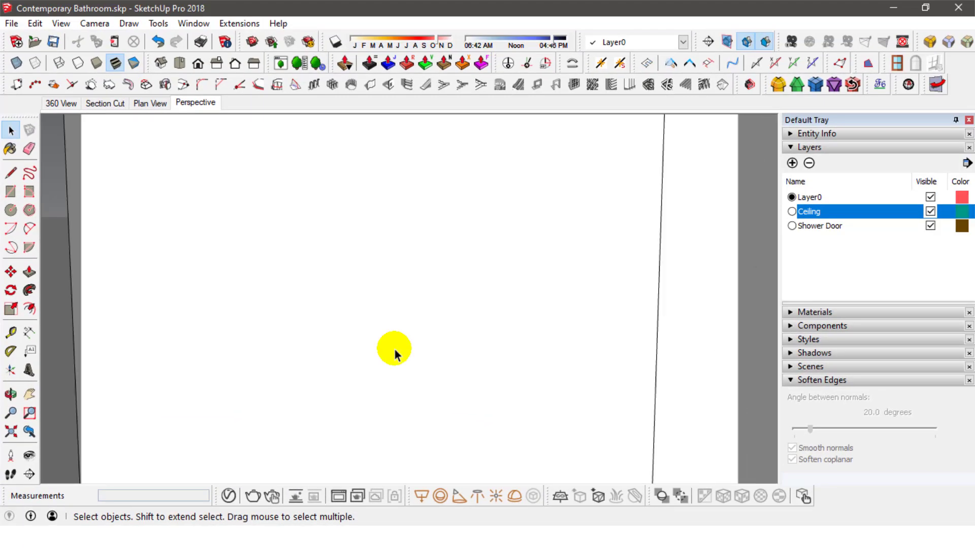
Step: Hide the Ceiling layer and stand the camera in the toilet corner at 1300mm eye height
{"action": "middle_click_drag", "start_coordinate": [394, 351], "coordinate": [472, 495]}
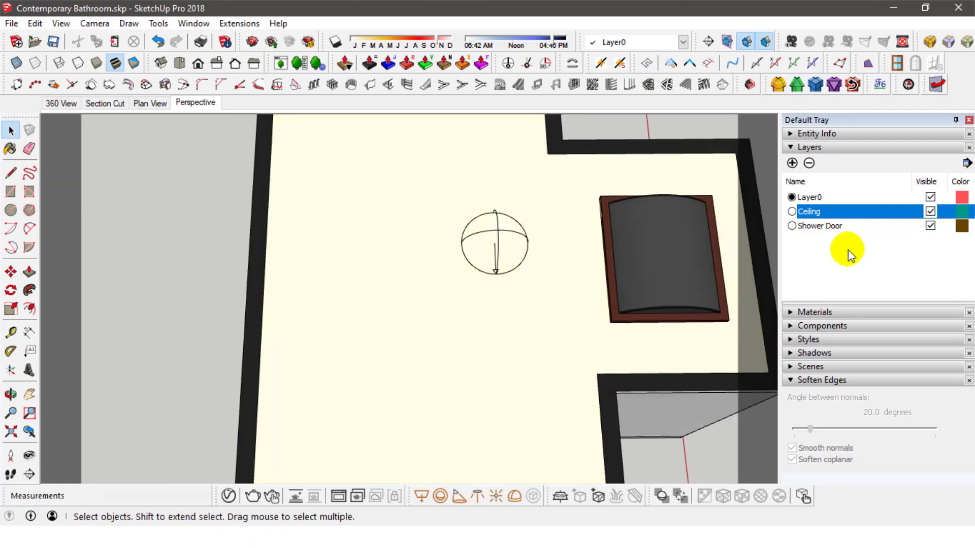
{"action": "left_click", "coordinate": [930, 211]}
{"action": "middle_click_drag", "start_coordinate": [412, 323], "coordinate": [685, 370]}
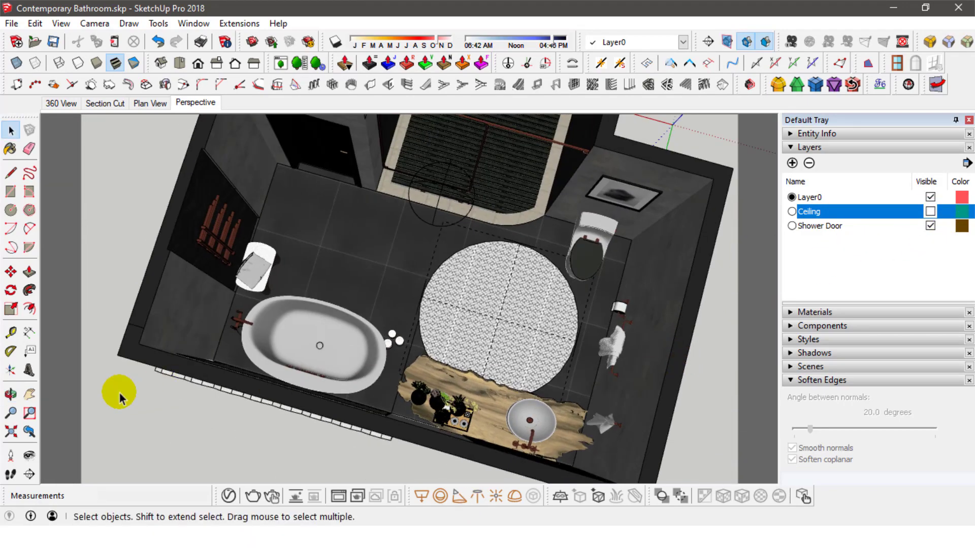
{"action": "left_click", "coordinate": [14, 455]}
{"action": "scroll", "coordinate": [612, 239], "scroll_direction": "up", "scroll_amount": 5}
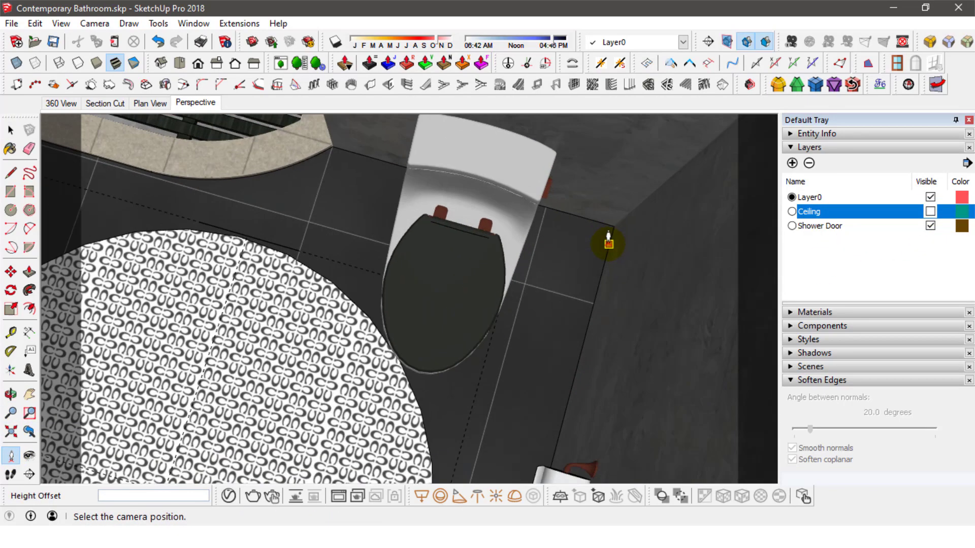
{"action": "left_click", "coordinate": [601, 235]}
{"action": "left_click_drag", "start_coordinate": [598, 234], "coordinate": [658, 335]}
{"action": "key", "text": "Return"}
Step: Collapse the side panel, tilt toward the bathtub and mirror wall, and set a 65° field of view
{"action": "left_click", "coordinate": [957, 122]}
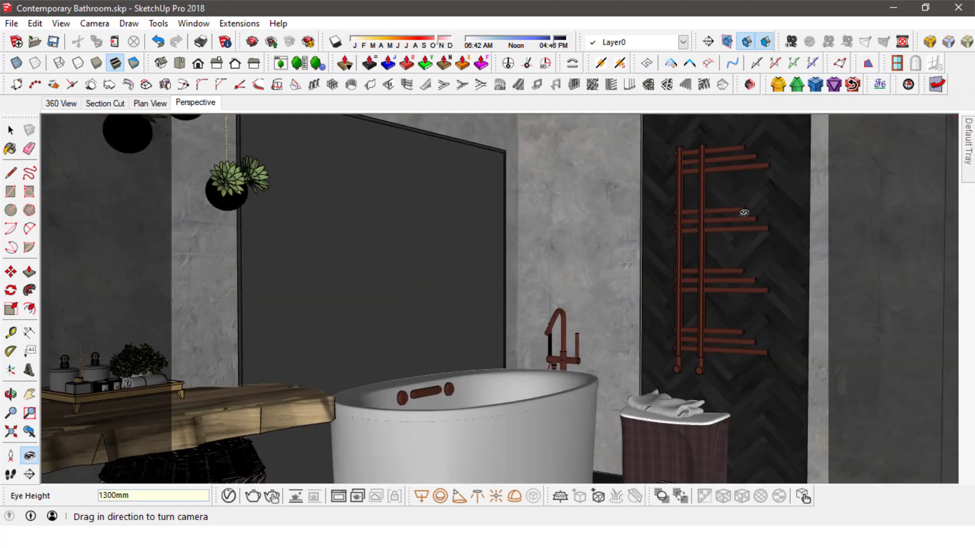
{"action": "left_click_drag", "start_coordinate": [564, 333], "coordinate": [544, 326]}
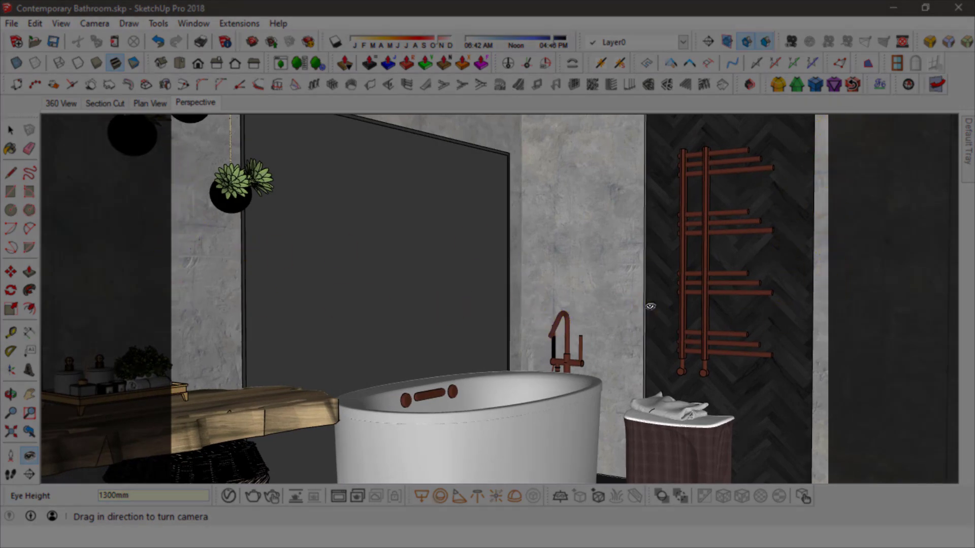
{"action": "left_click_drag", "start_coordinate": [650, 306], "coordinate": [644, 286]}
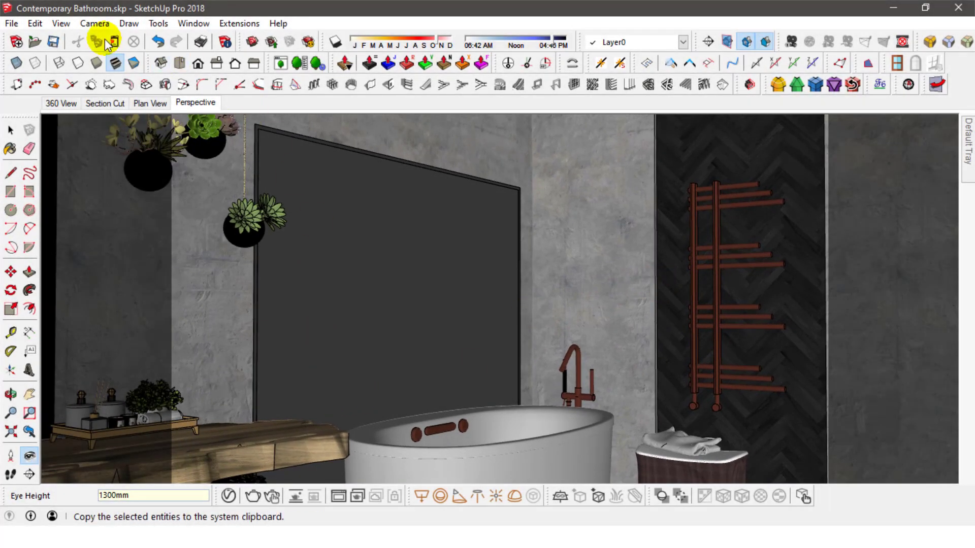
{"action": "left_click", "coordinate": [104, 24]}
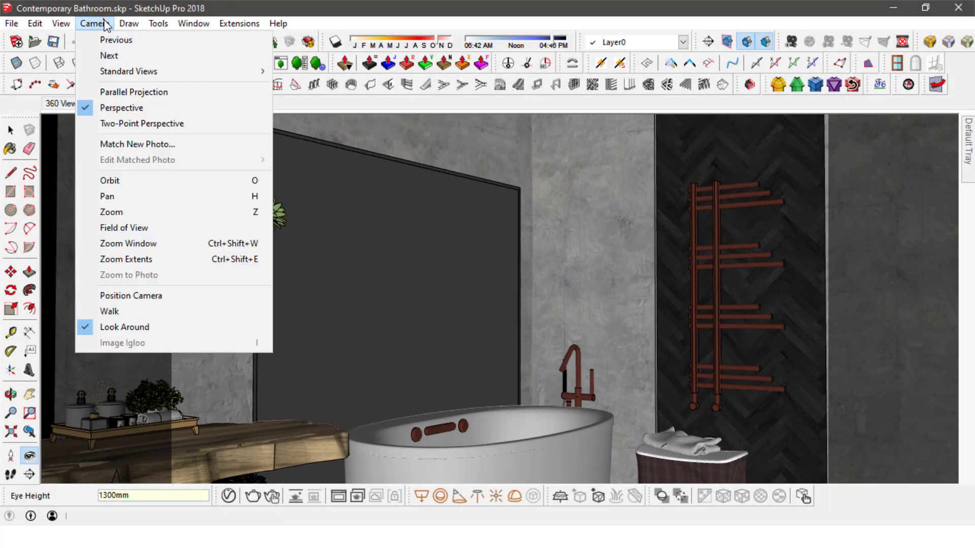
{"action": "left_click", "coordinate": [135, 228]}
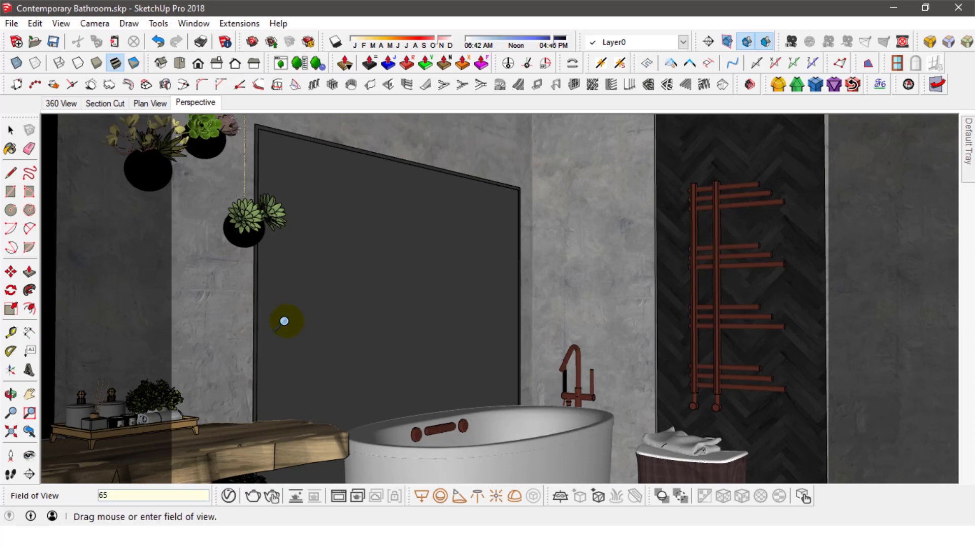
{"action": "type", "text": "65"}
{"action": "key", "text": "Return"}
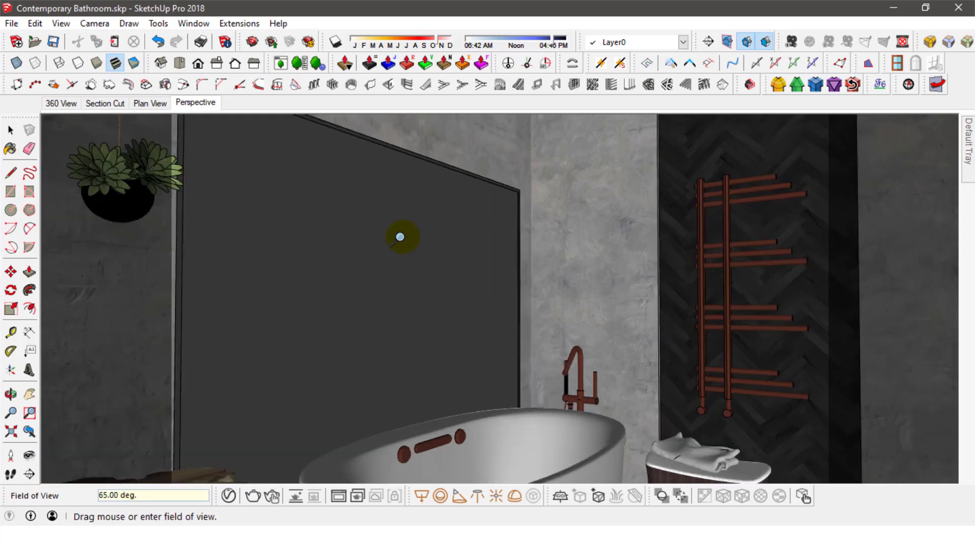
Step: Re-place the camera beside the toilet, facing the basin and bathtub
{"action": "middle_click_drag", "start_coordinate": [420, 220], "coordinate": [492, 374]}
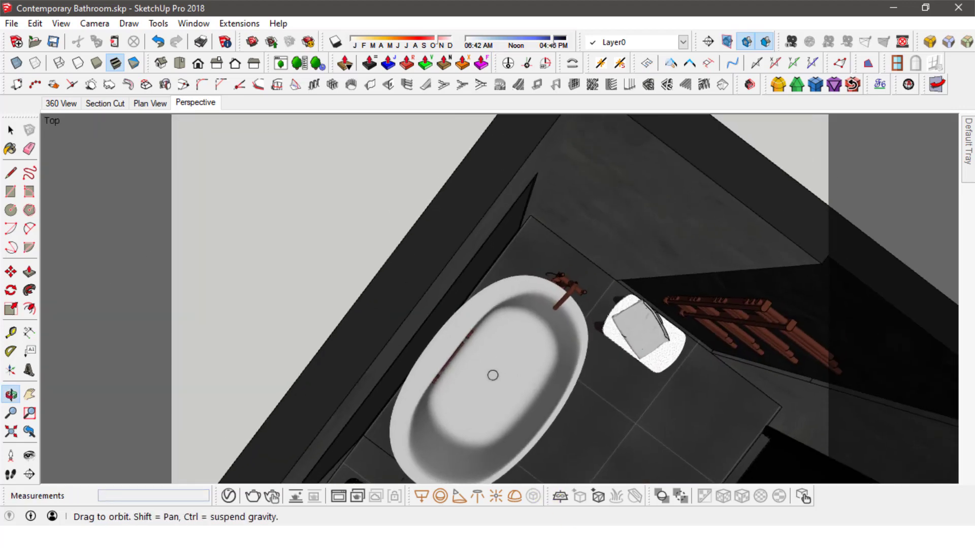
{"action": "left_click", "coordinate": [28, 457]}
{"action": "left_click_drag", "start_coordinate": [660, 330], "coordinate": [502, 200]}
{"action": "left_click_drag", "start_coordinate": [379, 259], "coordinate": [407, 325]}
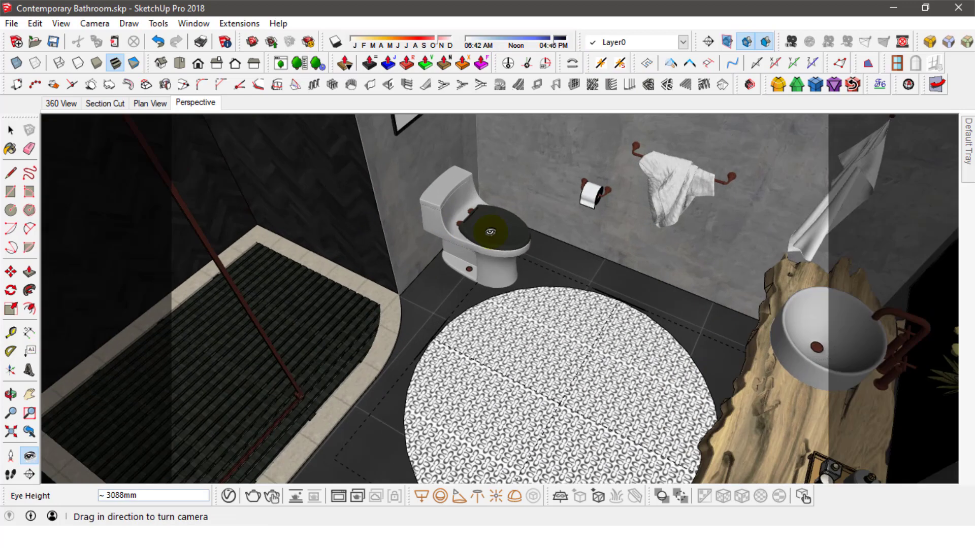
{"action": "middle_click_drag", "start_coordinate": [406, 325], "coordinate": [427, 379]}
{"action": "left_click", "coordinate": [10, 457]}
{"action": "middle_click_drag", "start_coordinate": [631, 272], "coordinate": [544, 388]}
{"action": "left_click", "coordinate": [441, 234]}
{"action": "left_click", "coordinate": [457, 225]}
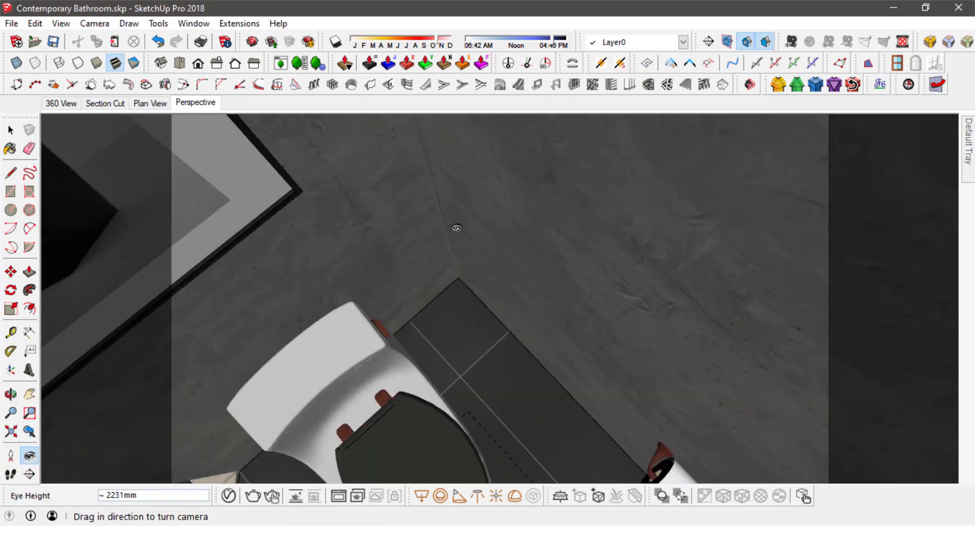
{"action": "left_click_drag", "start_coordinate": [457, 226], "coordinate": [250, 339]}
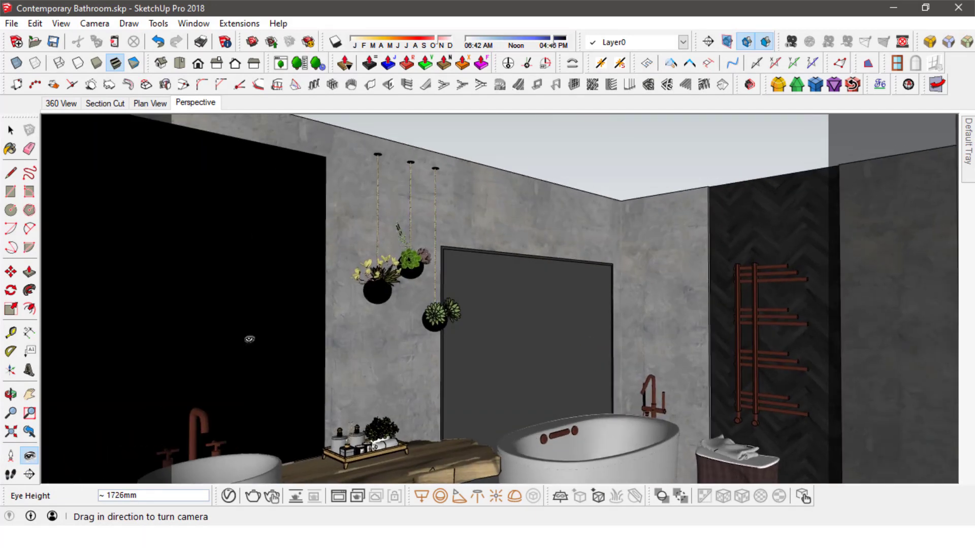
Step: Set the eye height to 1200mm and turn left to frame the basin and bathtub
{"action": "key", "text": "Return"}
{"action": "type", "text": "1200"}
{"action": "key", "text": "Return"}
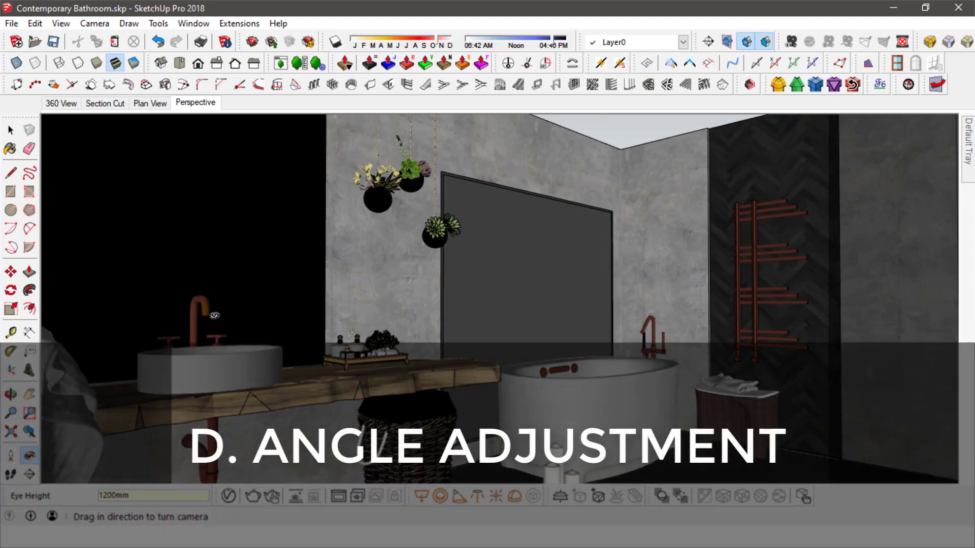
{"action": "left_click_drag", "start_coordinate": [460, 307], "coordinate": [424, 303]}
Step: Unhide all hidden geometry, show the Ceiling layer again, and fine-tune the camera angle
{"action": "left_click", "coordinate": [36, 26]}
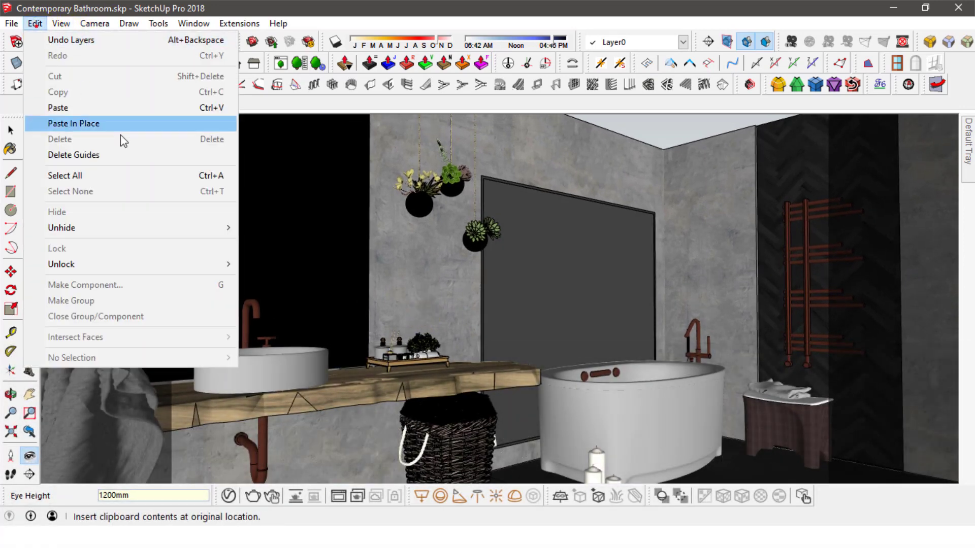
{"action": "mouse_move", "coordinate": [222, 226]}
{"action": "left_click", "coordinate": [285, 258]}
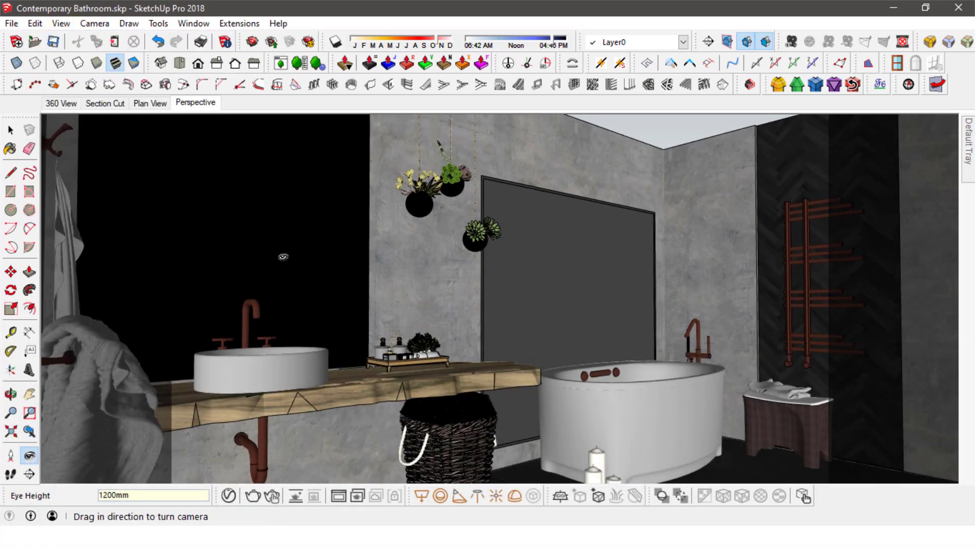
{"action": "left_click", "coordinate": [970, 162]}
{"action": "left_click", "coordinate": [914, 210]}
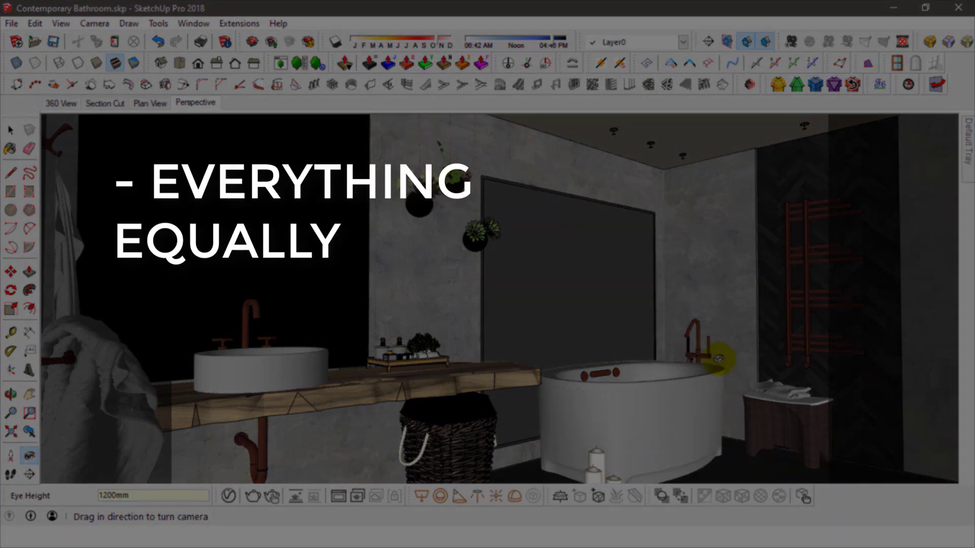
{"action": "left_click_drag", "start_coordinate": [700, 330], "coordinate": [687, 290]}
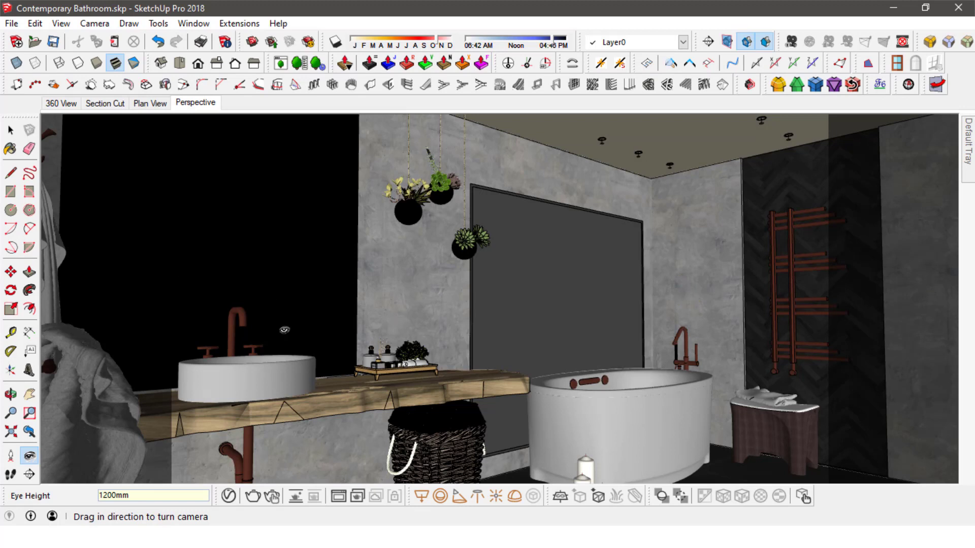
Step: Apply Two-Point Perspective, step back with Previous, reapply it, then adjust the view with Look Around
{"action": "left_click", "coordinate": [89, 24]}
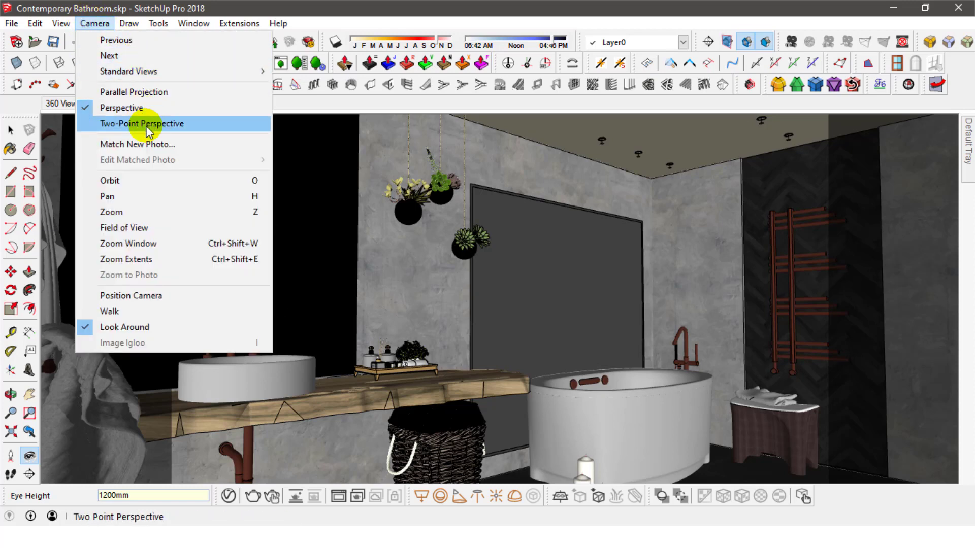
{"action": "left_click", "coordinate": [172, 126]}
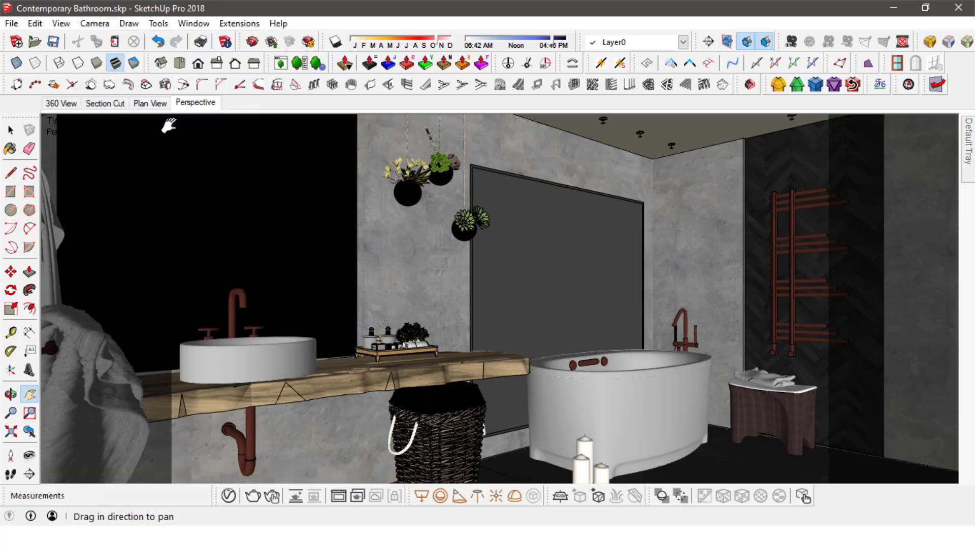
{"action": "left_click", "coordinate": [29, 433]}
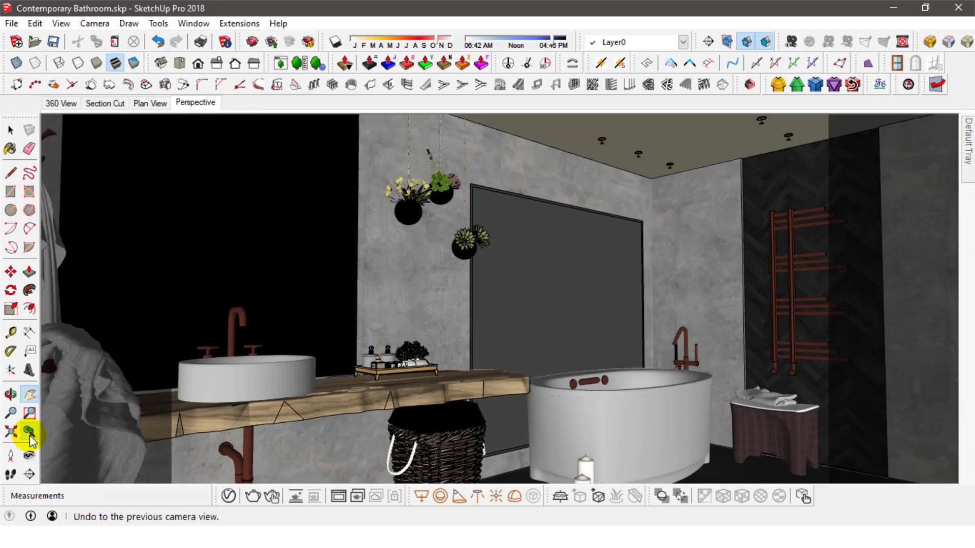
{"action": "left_click", "coordinate": [96, 27]}
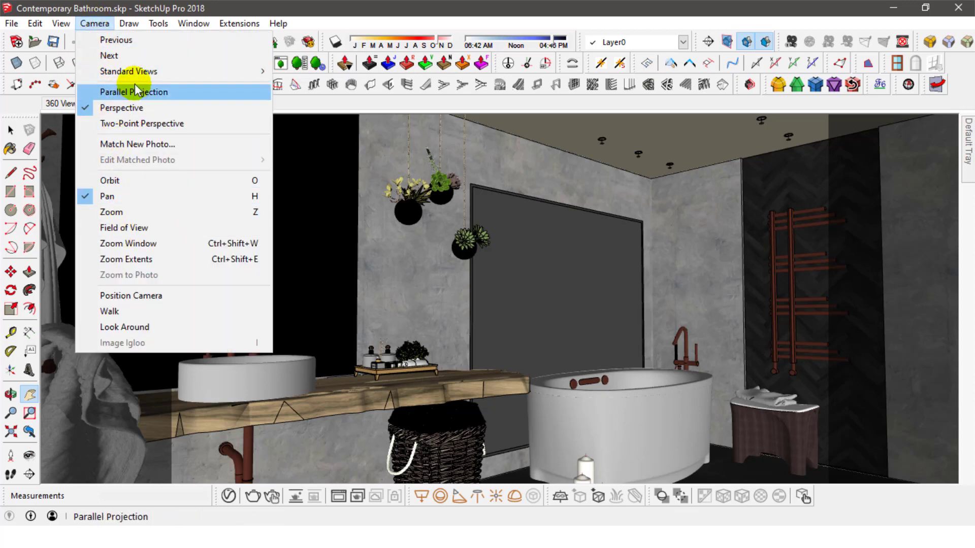
{"action": "left_click", "coordinate": [137, 126]}
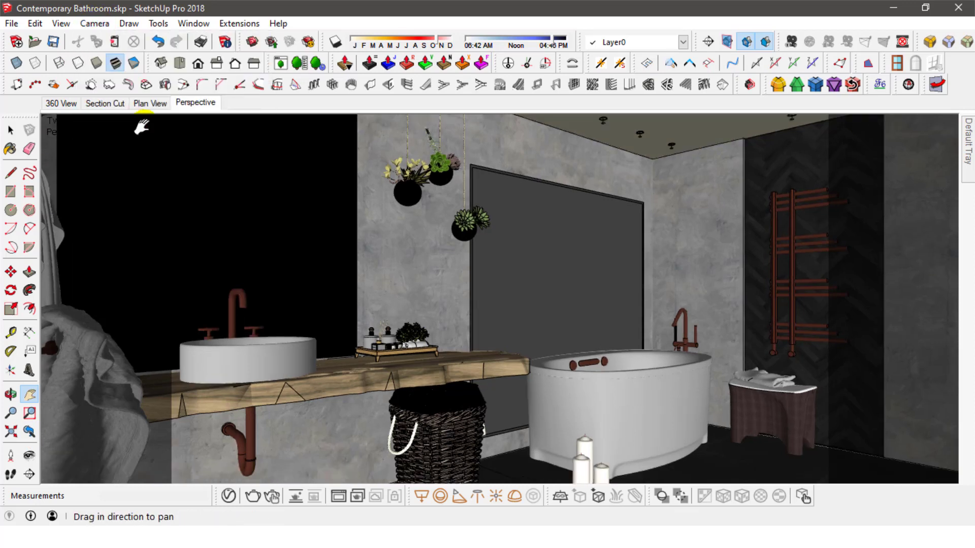
{"action": "left_click", "coordinate": [30, 456]}
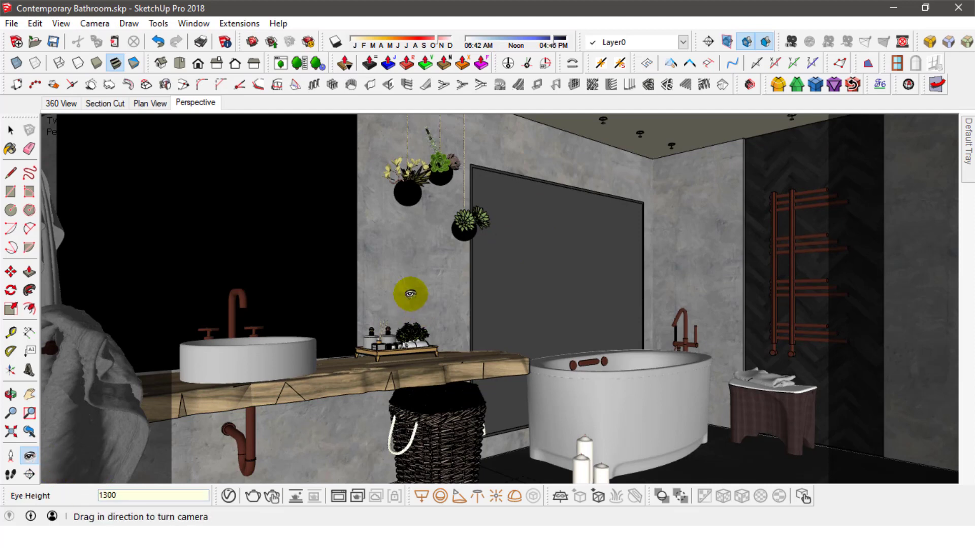
{"action": "left_click_drag", "start_coordinate": [410, 294], "coordinate": [410, 293]}
Step: Set the eye height to 1200mm and update the Perspective scene with this camera
{"action": "type", "text": "1200"}
{"action": "key", "text": "Return"}
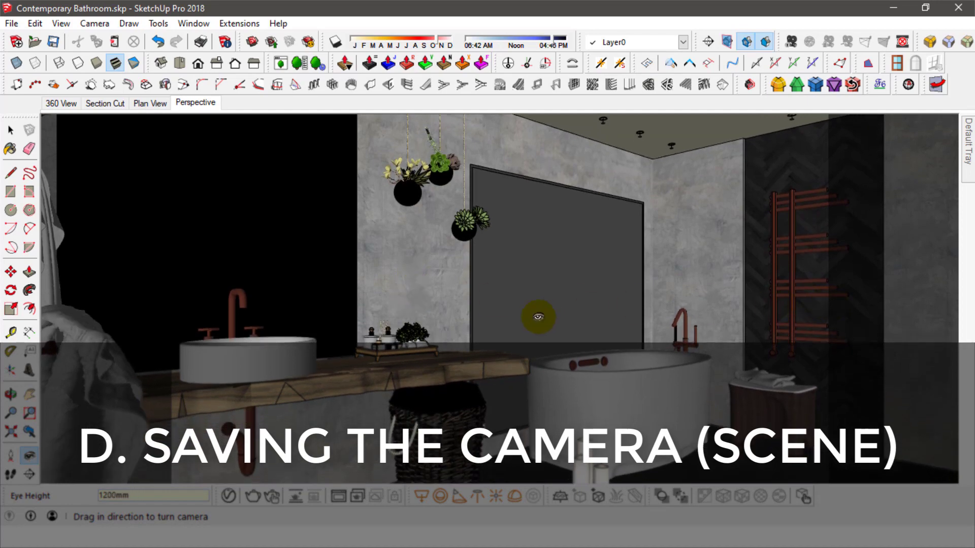
{"action": "left_click_drag", "start_coordinate": [642, 322], "coordinate": [626, 315]}
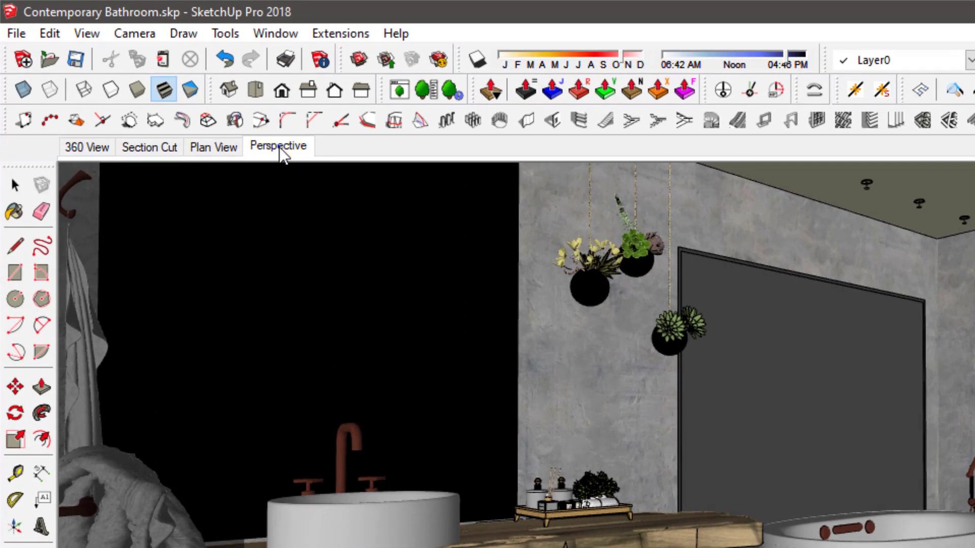
{"action": "right_click", "coordinate": [194, 103]}
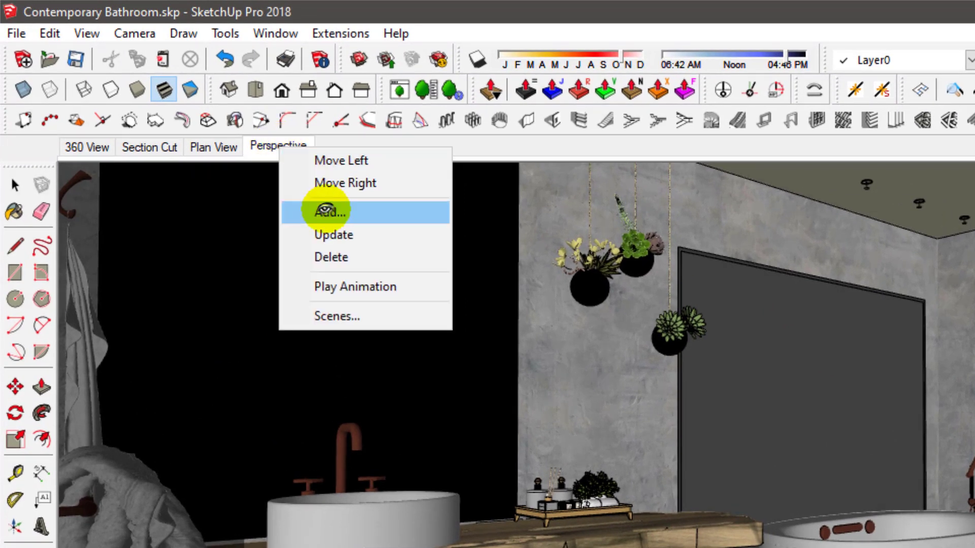
{"action": "left_click", "coordinate": [345, 11]}
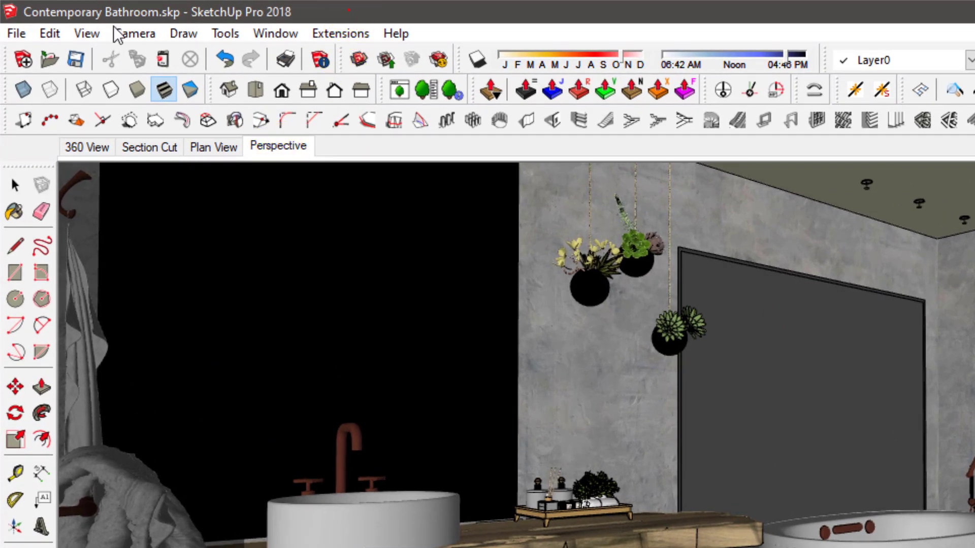
Step: Disable scene transitions with a 0-second scene delay, then return to the Perspective scene
{"action": "left_click", "coordinate": [85, 33]}
{"action": "left_click", "coordinate": [192, 383]}
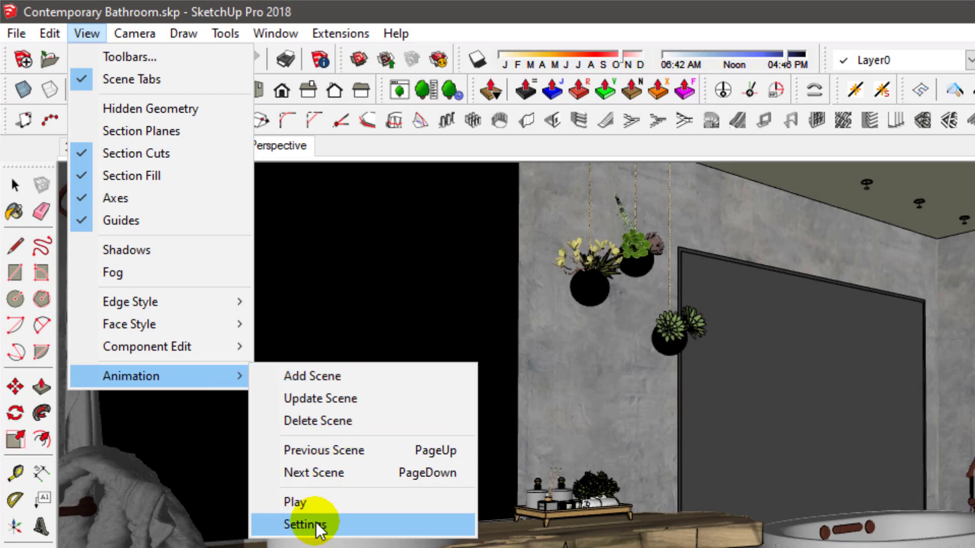
{"action": "left_click", "coordinate": [362, 528]}
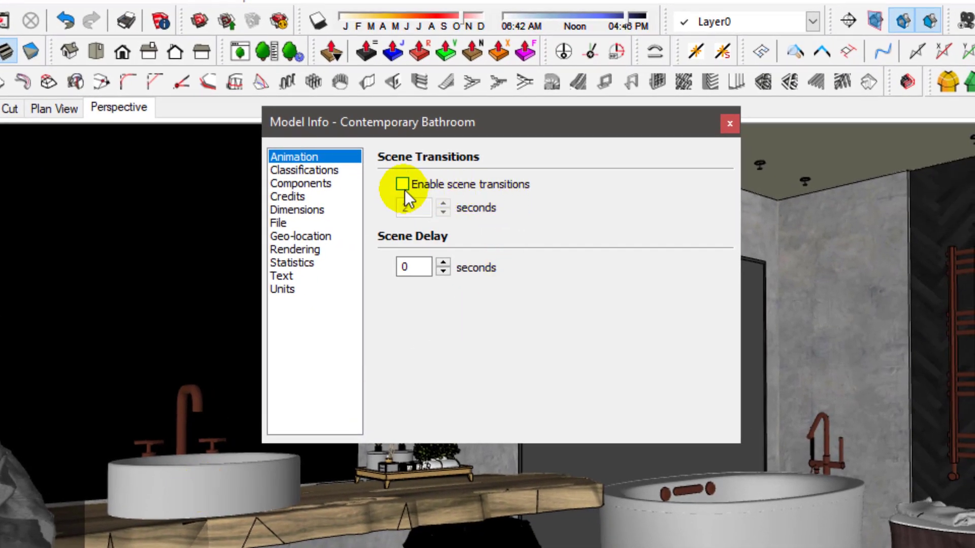
{"action": "left_click", "coordinate": [402, 185]}
{"action": "left_click", "coordinate": [402, 184]}
{"action": "left_click", "coordinate": [410, 268]}
{"action": "left_click", "coordinate": [729, 124]}
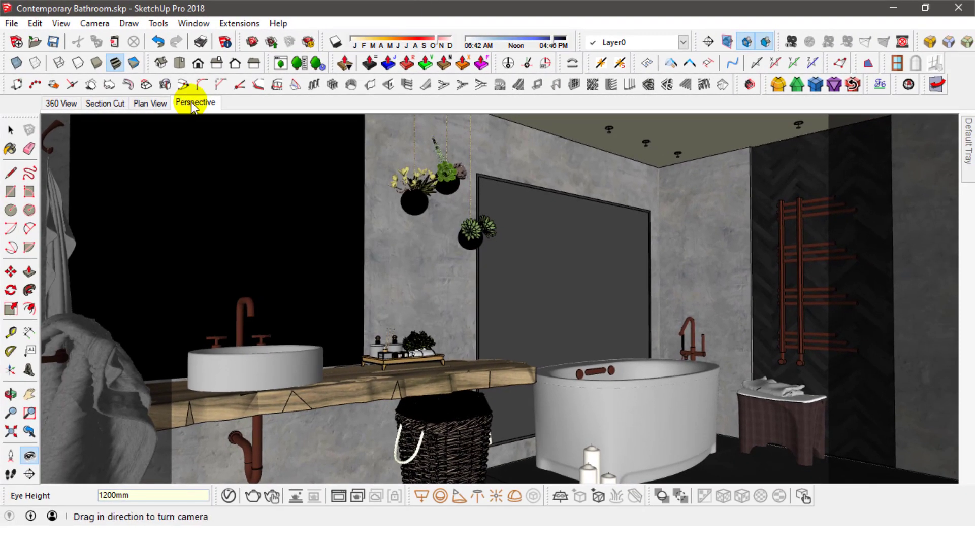
{"action": "left_click", "coordinate": [191, 101]}
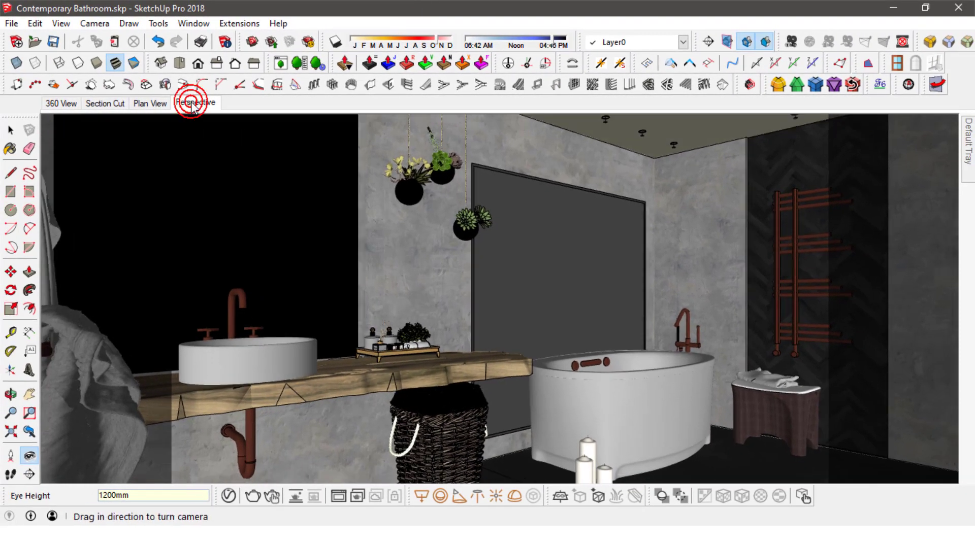
{"action": "left_click", "coordinate": [11, 130]}
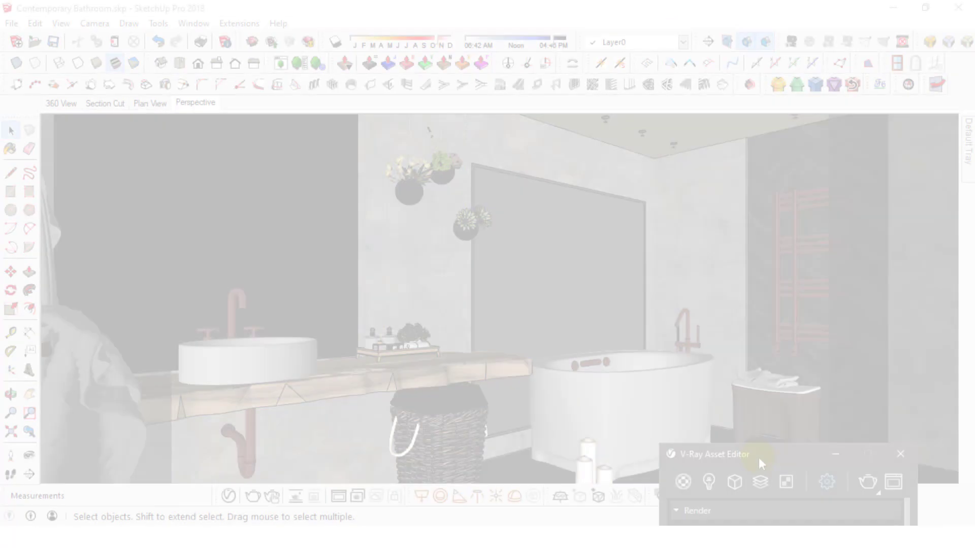
Step: Move the V-Ray Asset Editor higher and check the camera's 65° field of view value
{"action": "left_click_drag", "start_coordinate": [758, 458], "coordinate": [662, 45]}
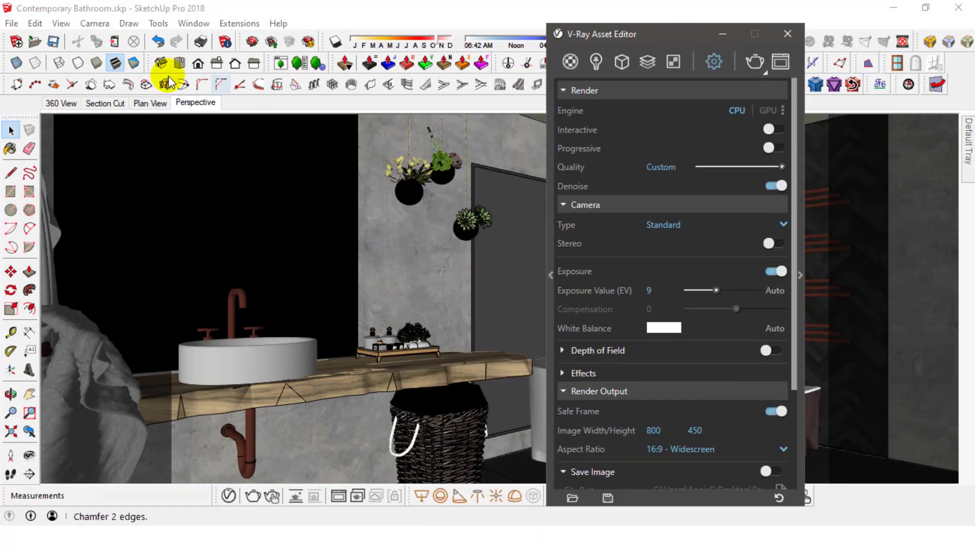
{"action": "left_click", "coordinate": [94, 23]}
{"action": "left_click", "coordinate": [119, 227]}
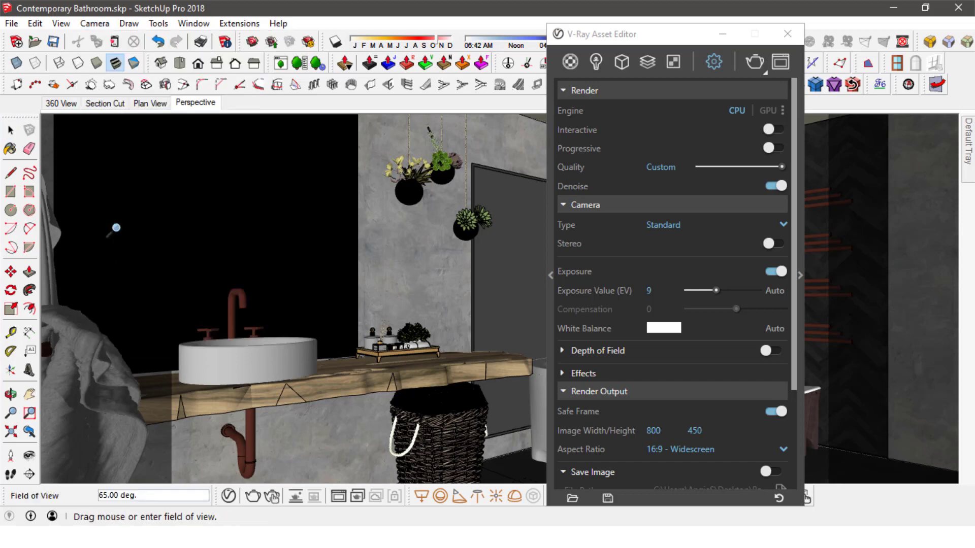
{"action": "left_click", "coordinate": [144, 501]}
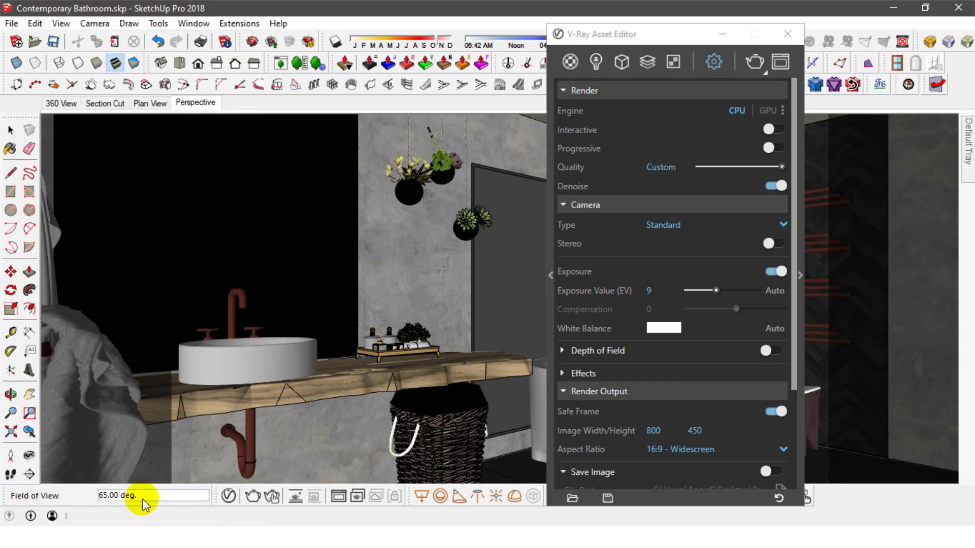
{"action": "left_click", "coordinate": [11, 131]}
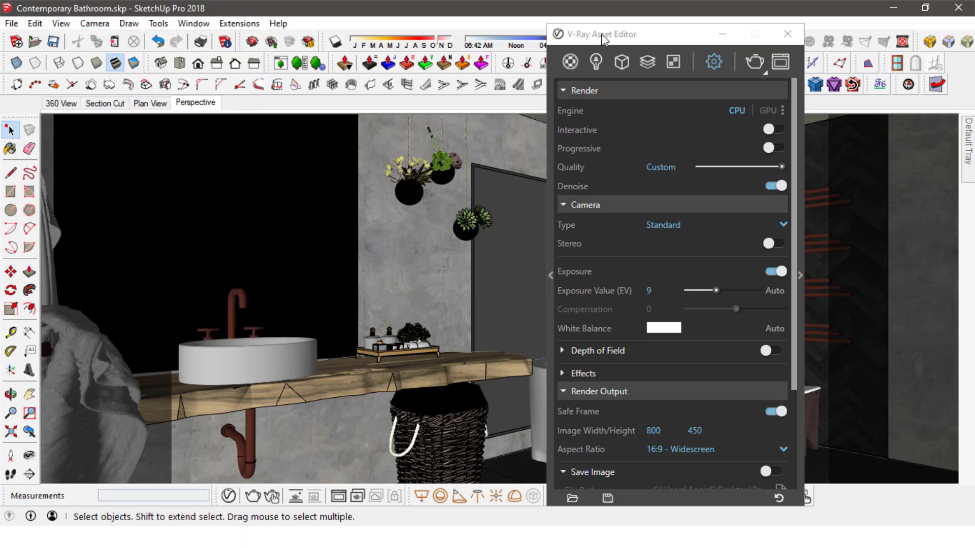
{"action": "left_click", "coordinate": [645, 35]}
{"action": "left_click_drag", "start_coordinate": [664, 36], "coordinate": [610, 24]}
{"action": "left_click", "coordinate": [624, 377]}
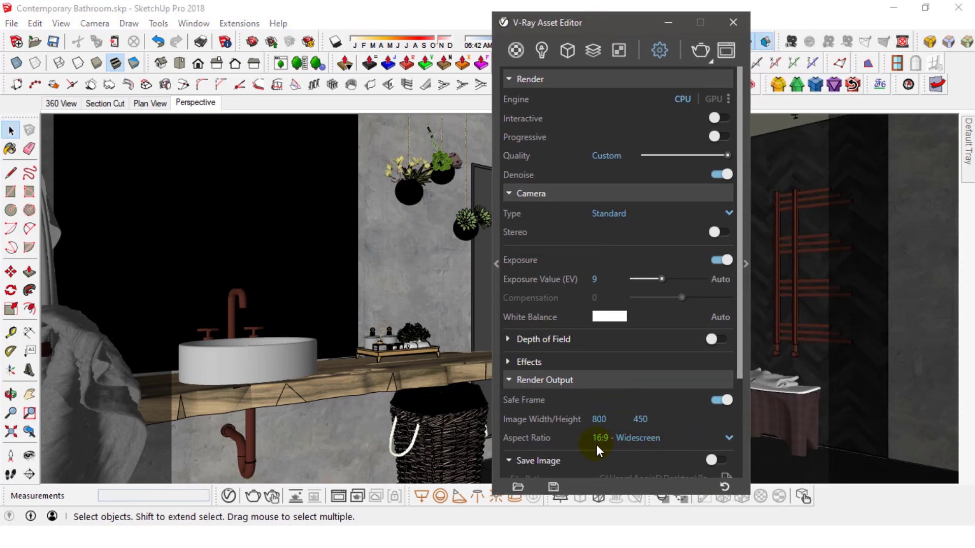
Step: Turn the camera toward the vanity, set eye height to 1400mm, and dock V-Ray settings right
{"action": "left_click", "coordinate": [29, 455]}
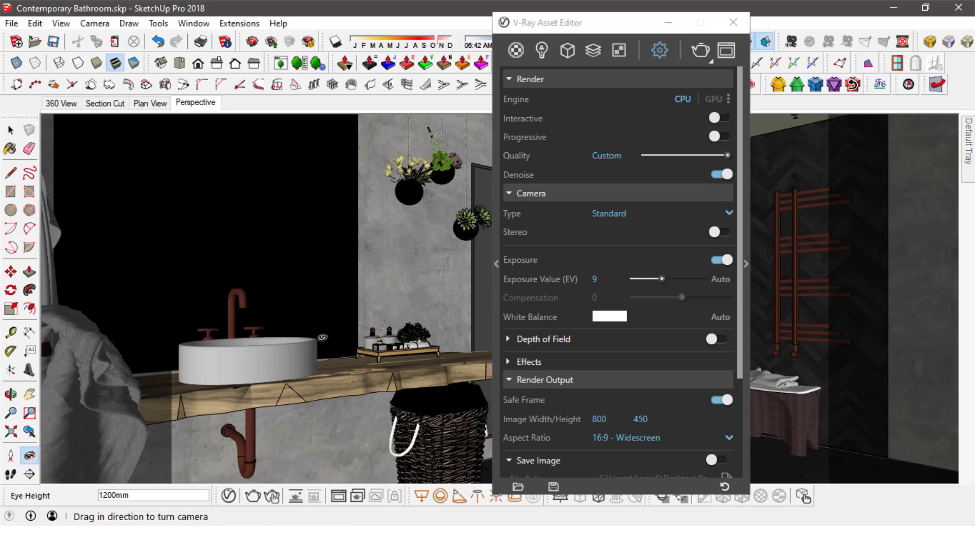
{"action": "left_click_drag", "start_coordinate": [386, 293], "coordinate": [302, 294]}
{"action": "type", "text": "1400"}
{"action": "key", "text": "Return"}
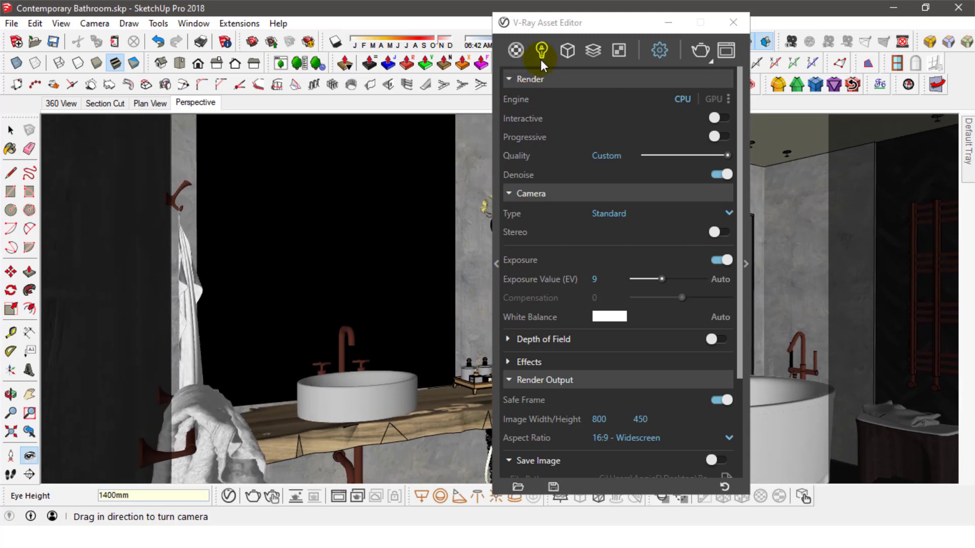
{"action": "left_click_drag", "start_coordinate": [601, 28], "coordinate": [781, 17]}
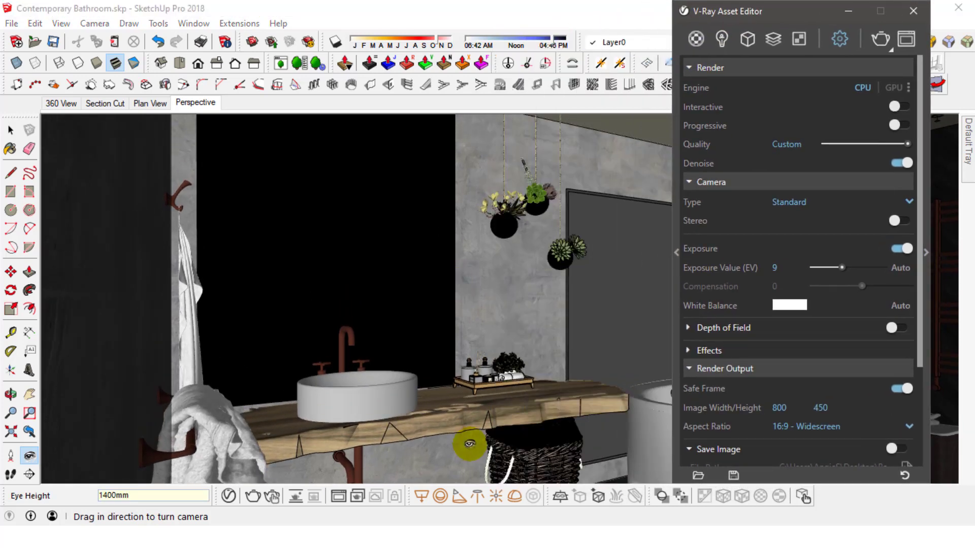
Step: Set V-Ray's render aspect ratio to 4:5 Portrait and hide the Asset Editor
{"action": "left_click", "coordinate": [812, 432]}
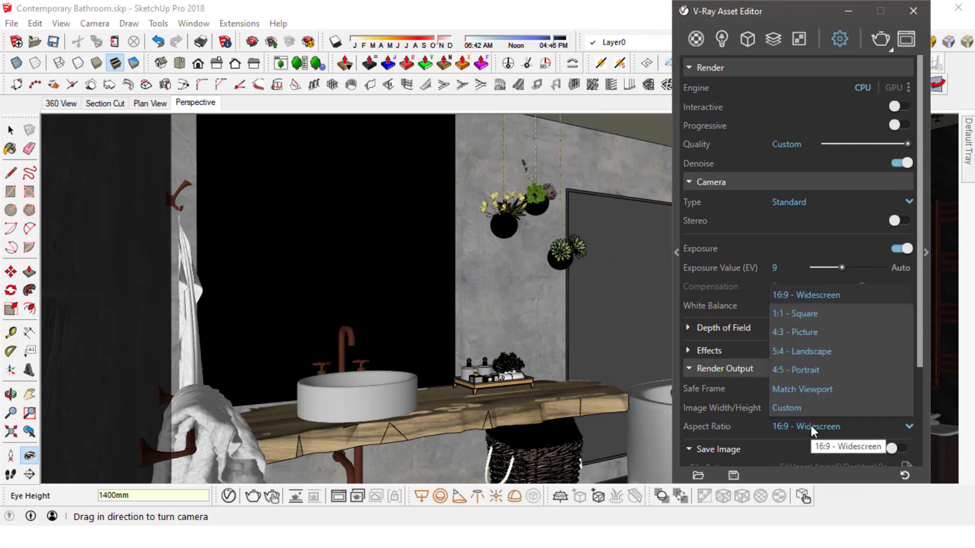
{"action": "left_click", "coordinate": [806, 368]}
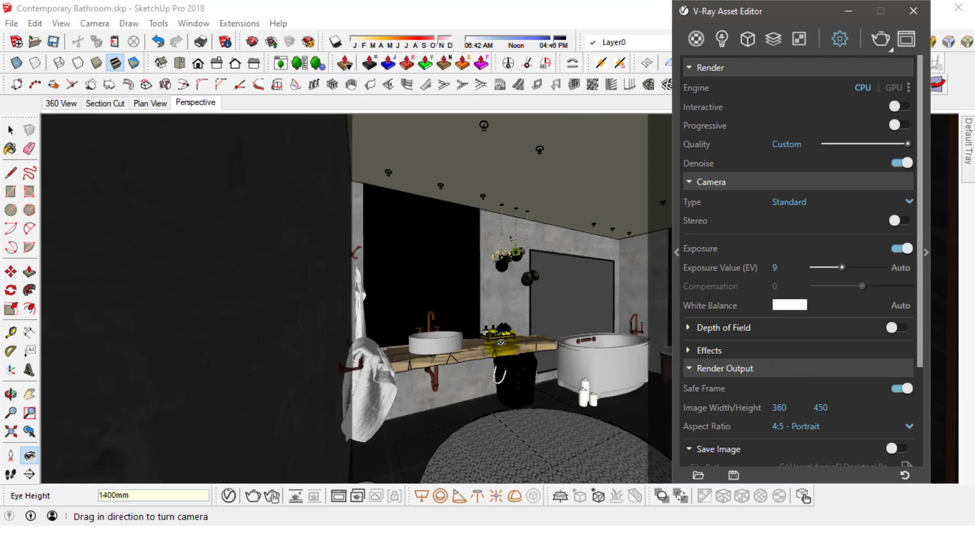
{"action": "scroll", "coordinate": [477, 343], "scroll_direction": "up", "scroll_amount": 4}
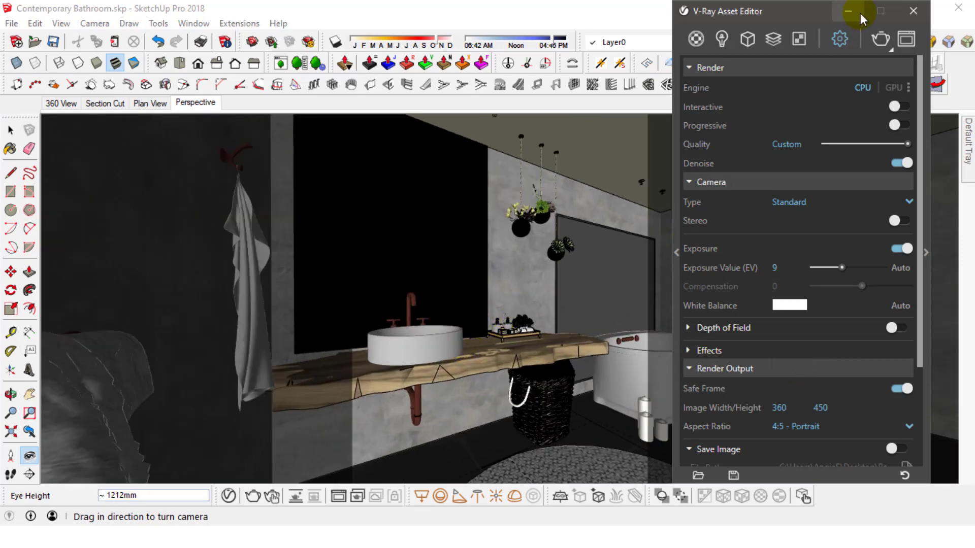
{"action": "left_click", "coordinate": [848, 11]}
Step: Turn the camera toward the vanity and bathtub and start the Field of View tool
{"action": "left_click_drag", "start_coordinate": [576, 304], "coordinate": [300, 113]}
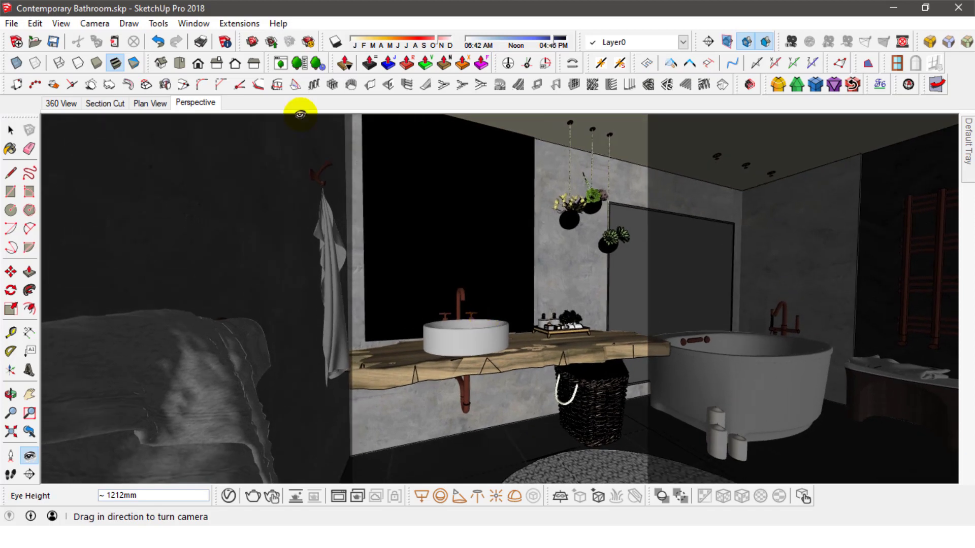
{"action": "left_click", "coordinate": [94, 24]}
{"action": "left_click", "coordinate": [137, 228]}
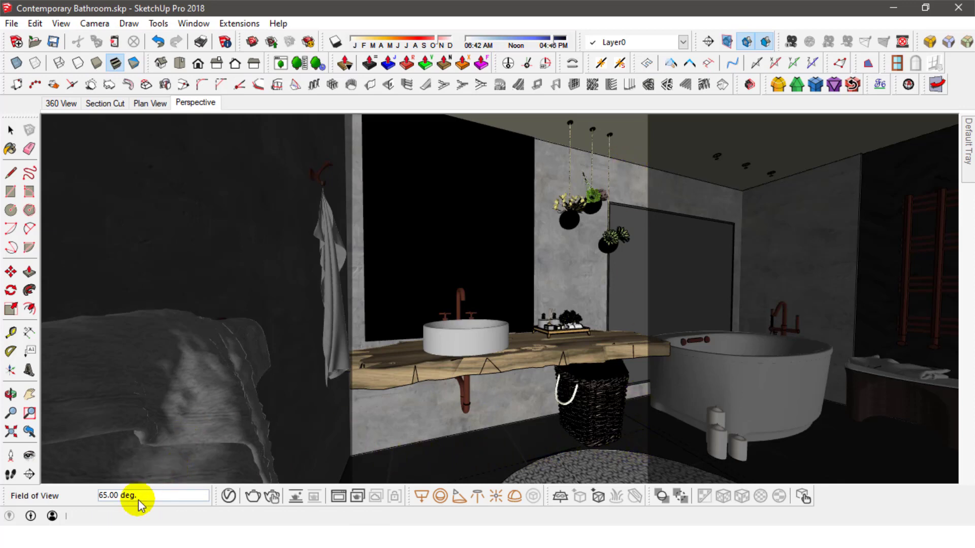
Step: Set the field of view to 45 degrees and pan to show more of the ceiling
{"action": "type", "text": "45"}
{"action": "key", "text": "Return"}
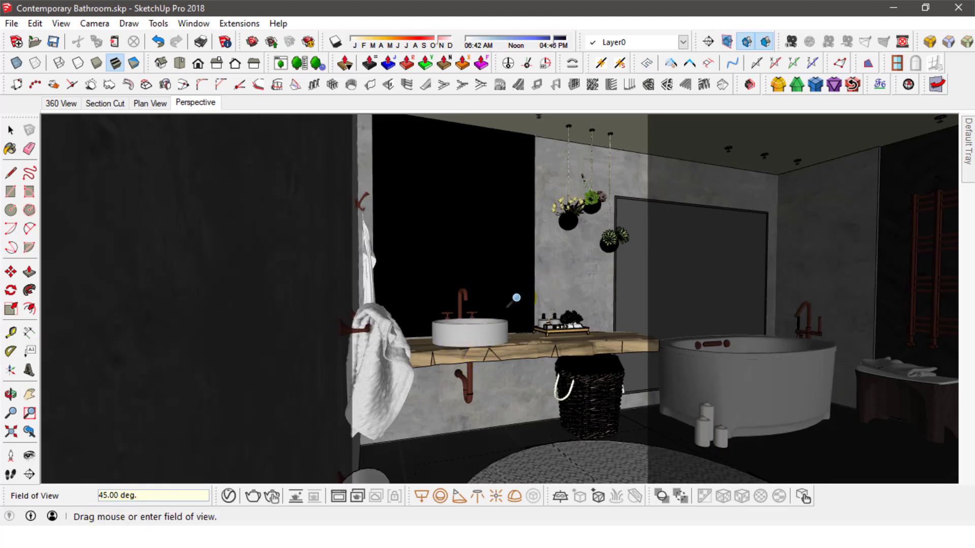
{"action": "scroll", "coordinate": [500, 282], "scroll_direction": "up", "scroll_amount": 3}
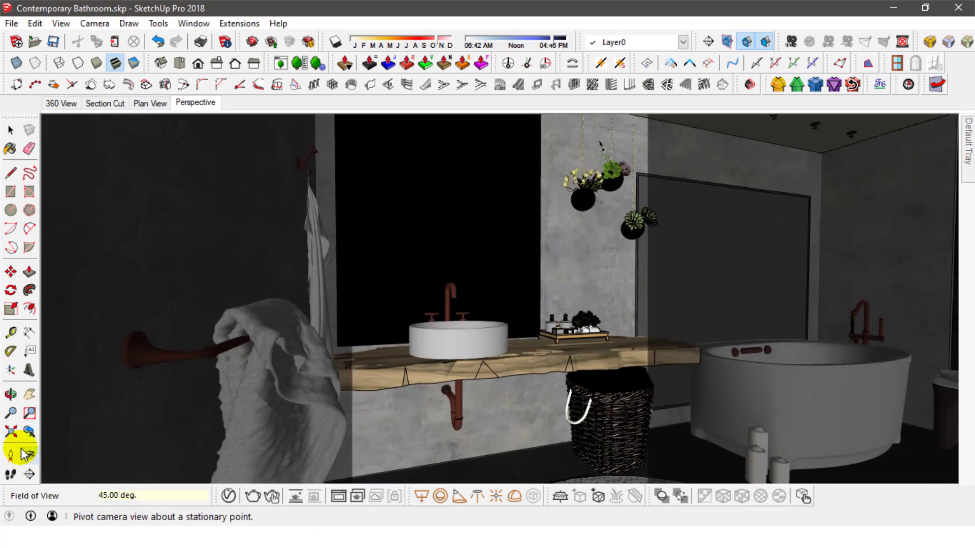
{"action": "left_click", "coordinate": [29, 394]}
{"action": "left_click_drag", "start_coordinate": [460, 255], "coordinate": [472, 327]}
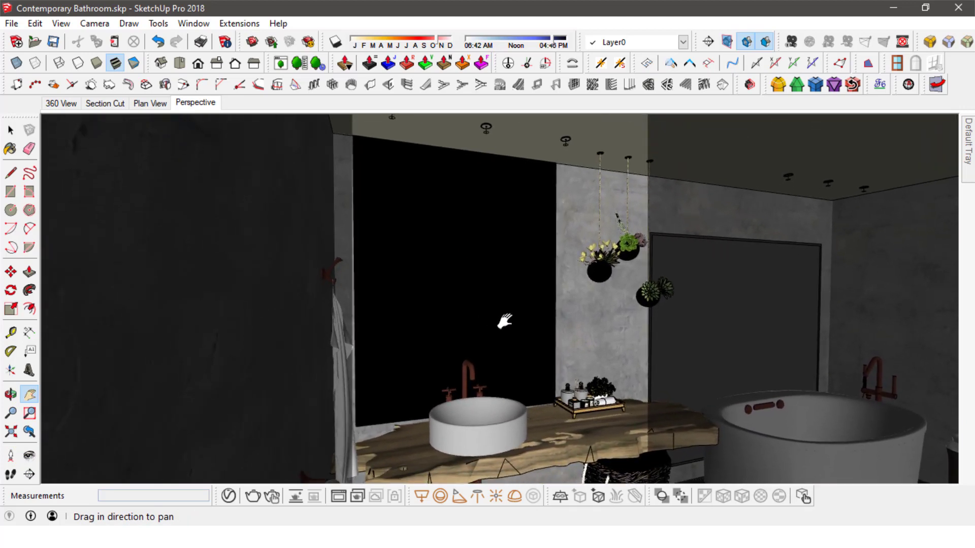
Step: Switch to Two-Point Perspective and pan and orbit to frame the vanity and basket below
{"action": "left_click", "coordinate": [94, 23]}
{"action": "left_click", "coordinate": [141, 124]}
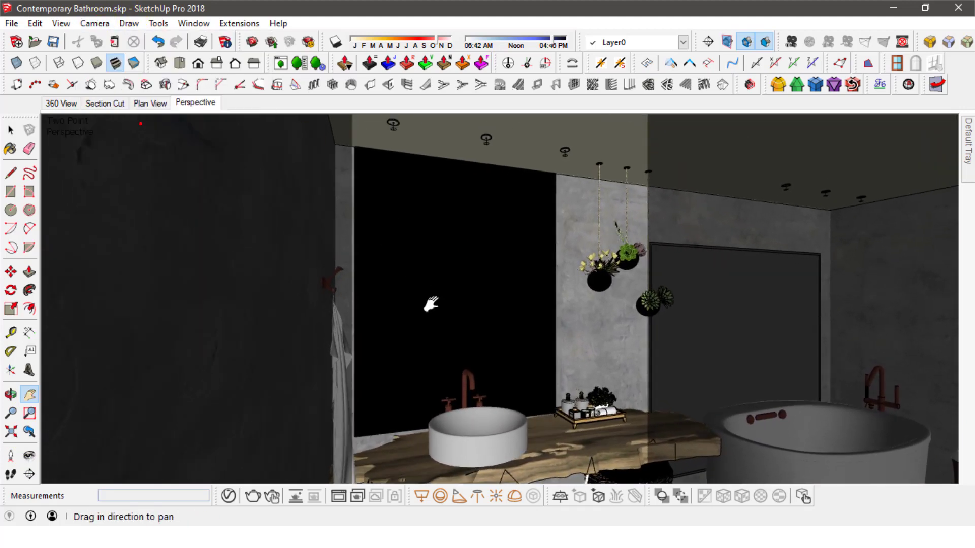
{"action": "left_click_drag", "start_coordinate": [453, 318], "coordinate": [474, 321]}
{"action": "middle_click_drag", "start_coordinate": [474, 322], "coordinate": [471, 294]}
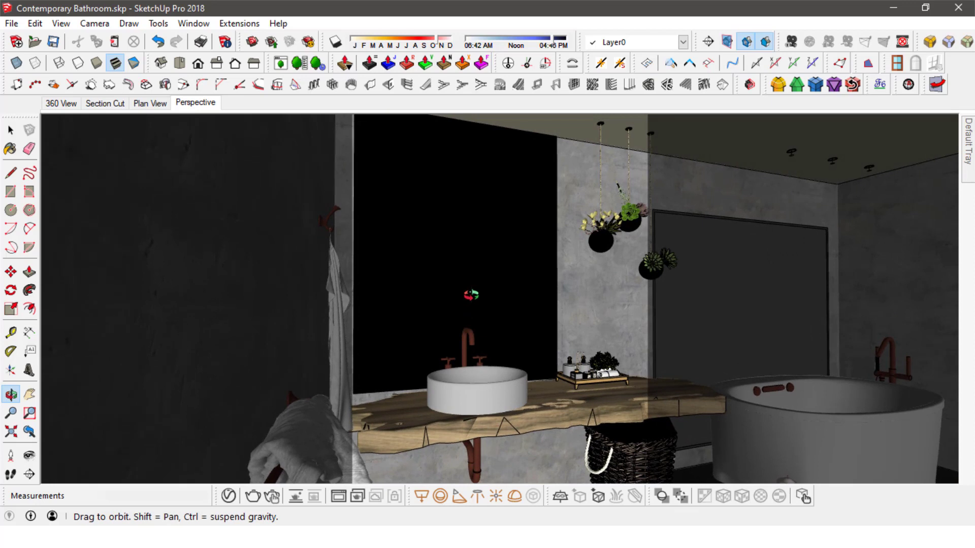
{"action": "key", "text": "h"}
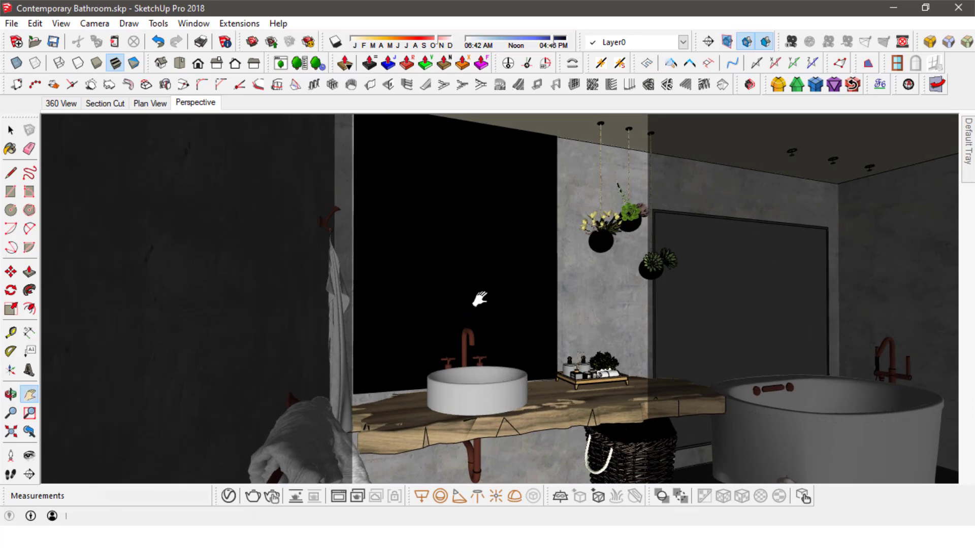
Step: Return to the Perspective scene and set V-Ray's render aspect ratio to 16:9 Widescreen (800×450)
{"action": "left_click", "coordinate": [10, 131]}
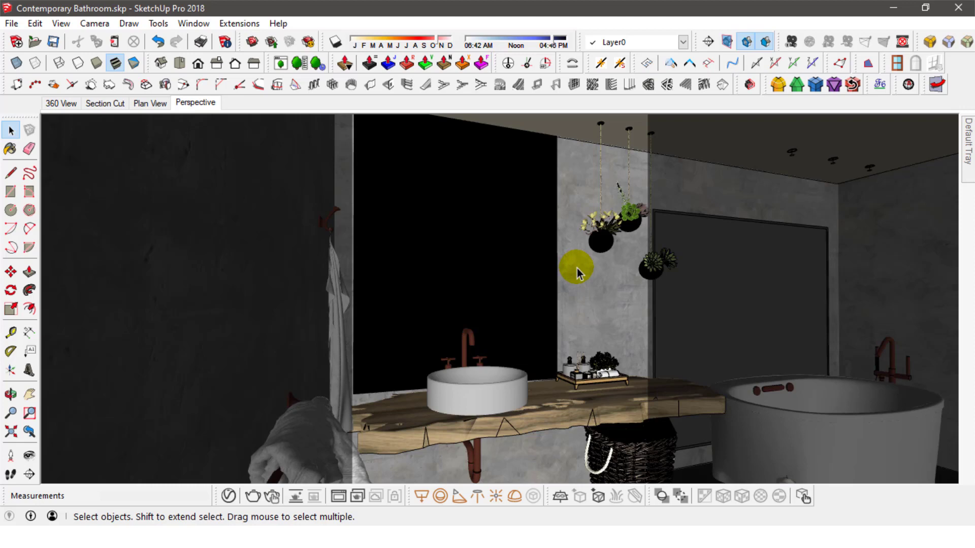
{"action": "left_click", "coordinate": [183, 104]}
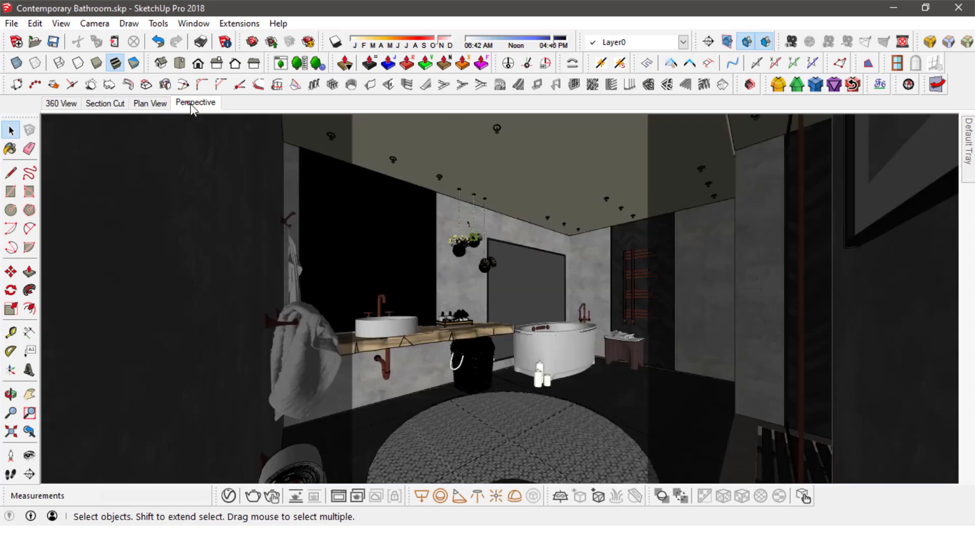
{"action": "left_click", "coordinate": [229, 496]}
{"action": "left_click", "coordinate": [811, 431]}
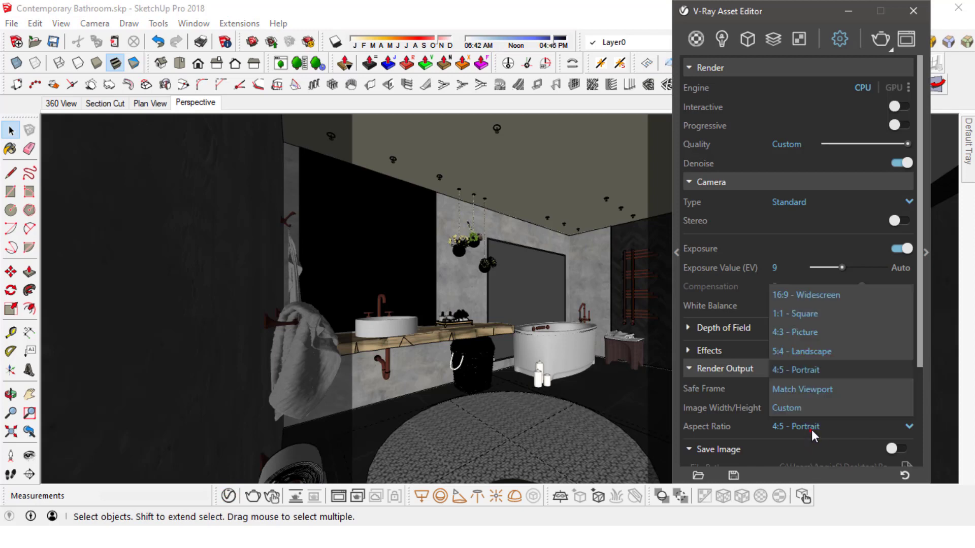
{"action": "left_click", "coordinate": [816, 300]}
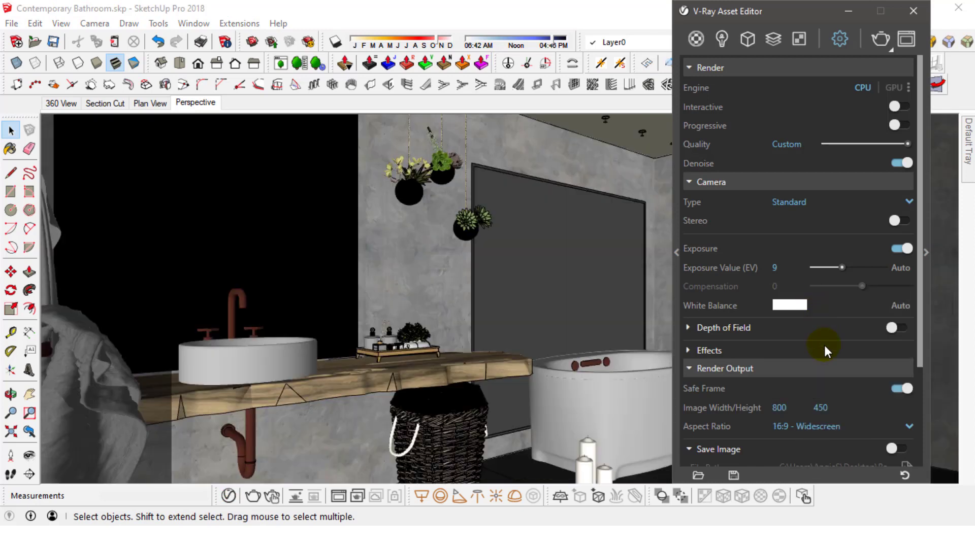
{"action": "left_click", "coordinate": [164, 108]}
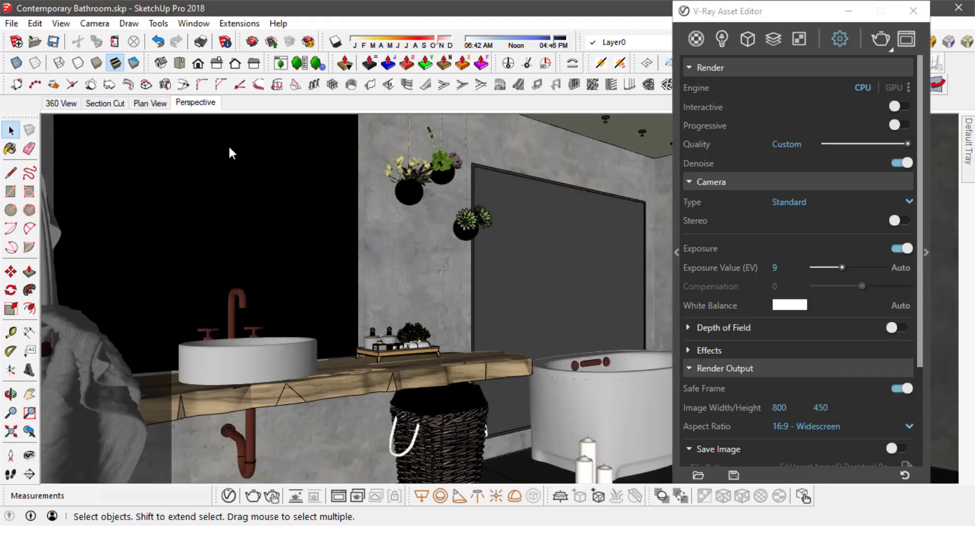
{"action": "left_click_drag", "start_coordinate": [819, 19], "coordinate": [702, 127]}
{"action": "left_click", "coordinate": [804, 123]}
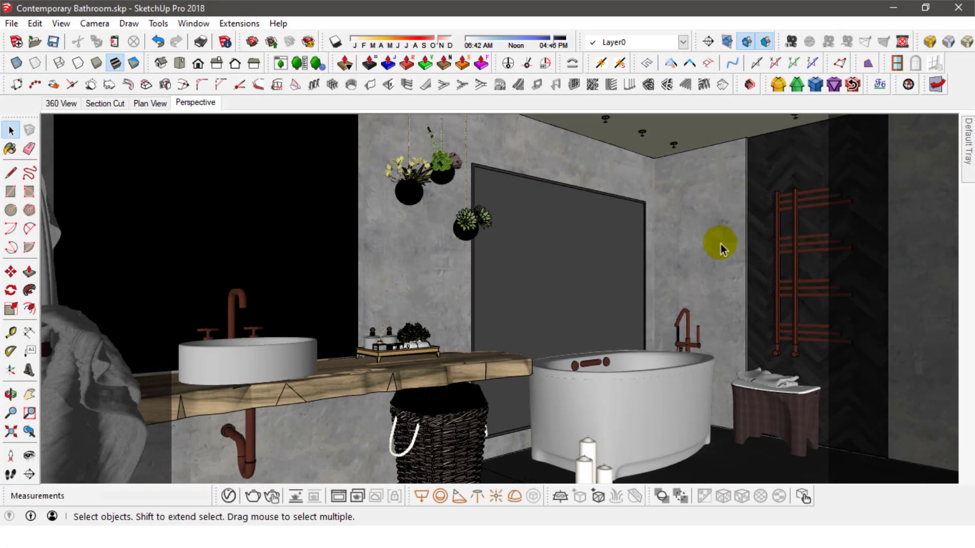
Step: Turn off the Ceiling layer, switch to the 360 View scene, and hide Ceiling there too
{"action": "mouse_move", "coordinate": [968, 136]}
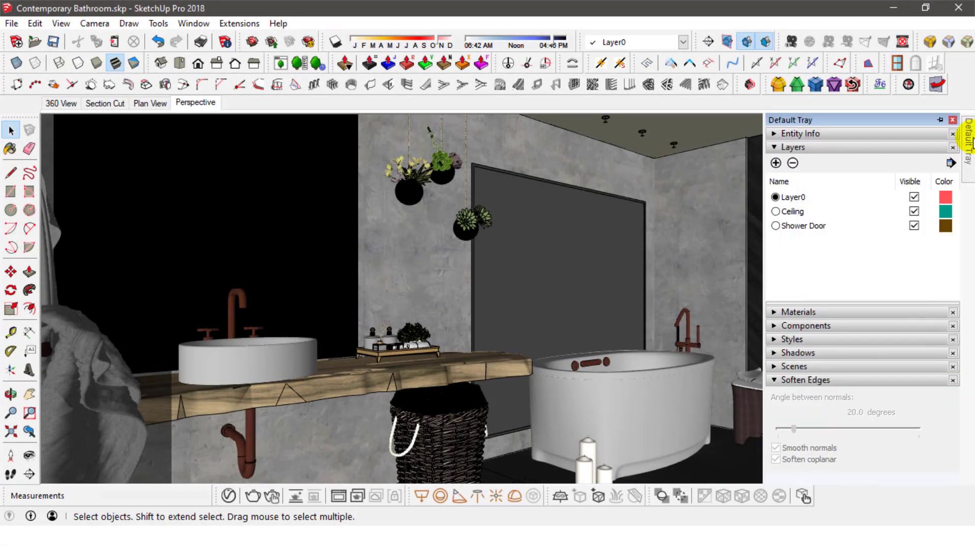
{"action": "left_click", "coordinate": [915, 212]}
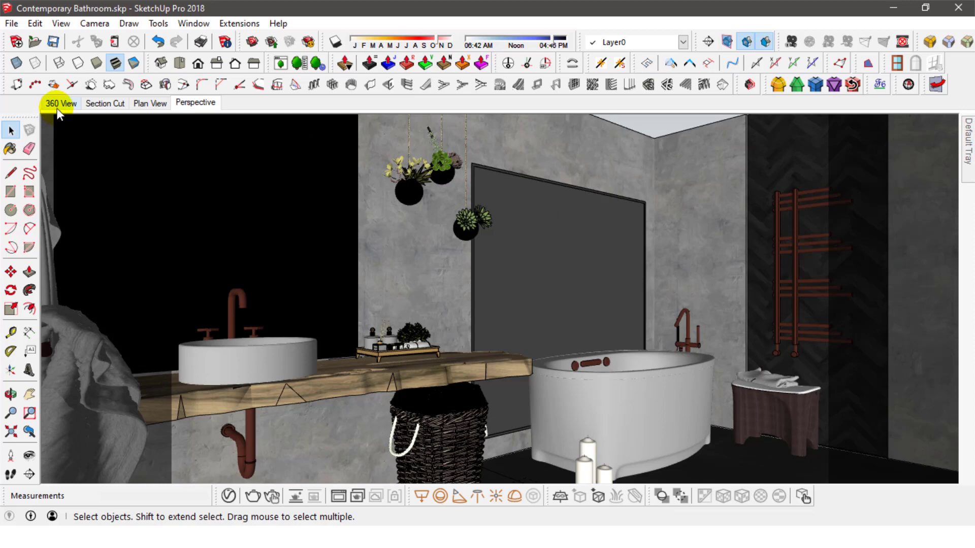
{"action": "left_click", "coordinate": [56, 104]}
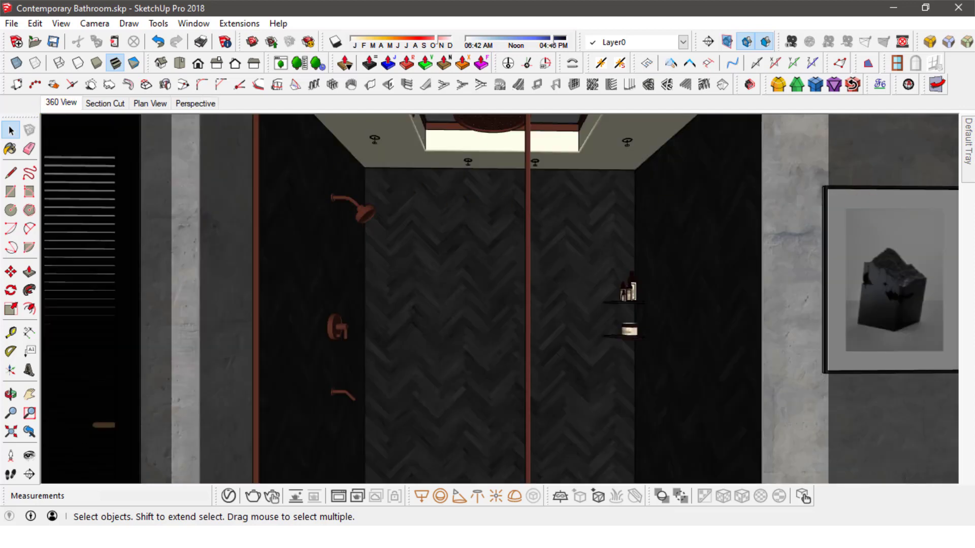
{"action": "mouse_move", "coordinate": [968, 136]}
{"action": "left_click", "coordinate": [914, 211]}
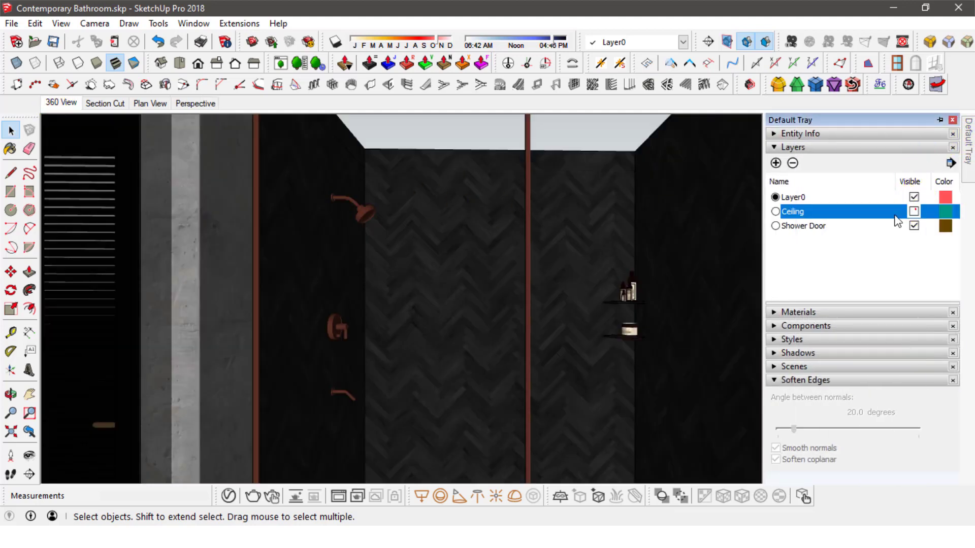
Step: Orbit and zoom to a top-down view of the whole bathroom
{"action": "middle_click_drag", "start_coordinate": [504, 182], "coordinate": [509, 388]}
{"action": "scroll", "coordinate": [513, 407], "scroll_direction": "down", "scroll_amount": 5}
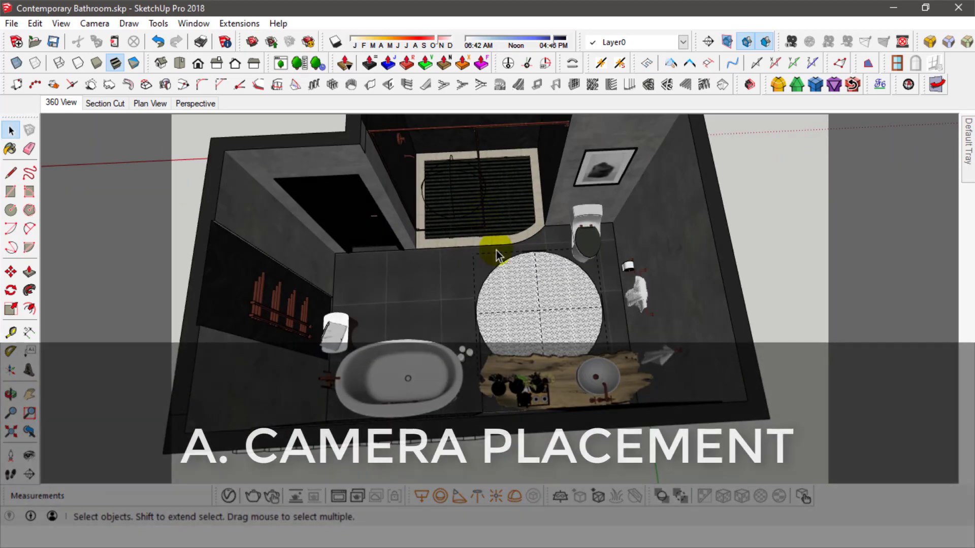
{"action": "middle_click_drag", "start_coordinate": [496, 251], "coordinate": [505, 307]}
{"action": "scroll", "coordinate": [504, 315], "scroll_direction": "down", "scroll_amount": 2}
{"action": "scroll", "coordinate": [507, 310], "scroll_direction": "up", "scroll_amount": 3}
{"action": "scroll", "coordinate": [508, 310], "scroll_direction": "down", "scroll_amount": 1}
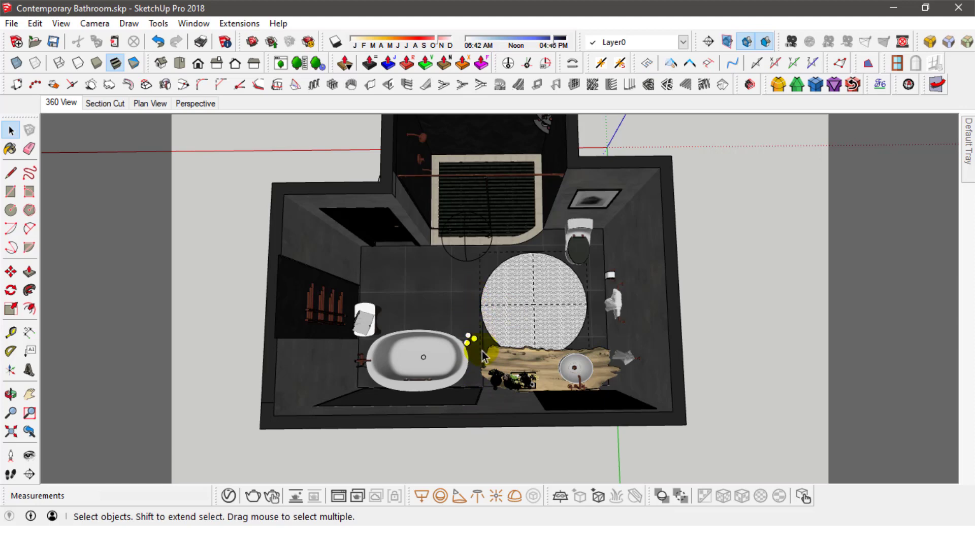
Step: Hide the round rug and delete the stray vertical edge
{"action": "scroll", "coordinate": [480, 378], "scroll_direction": "up", "scroll_amount": 2}
{"action": "scroll", "coordinate": [483, 380], "scroll_direction": "up", "scroll_amount": 2}
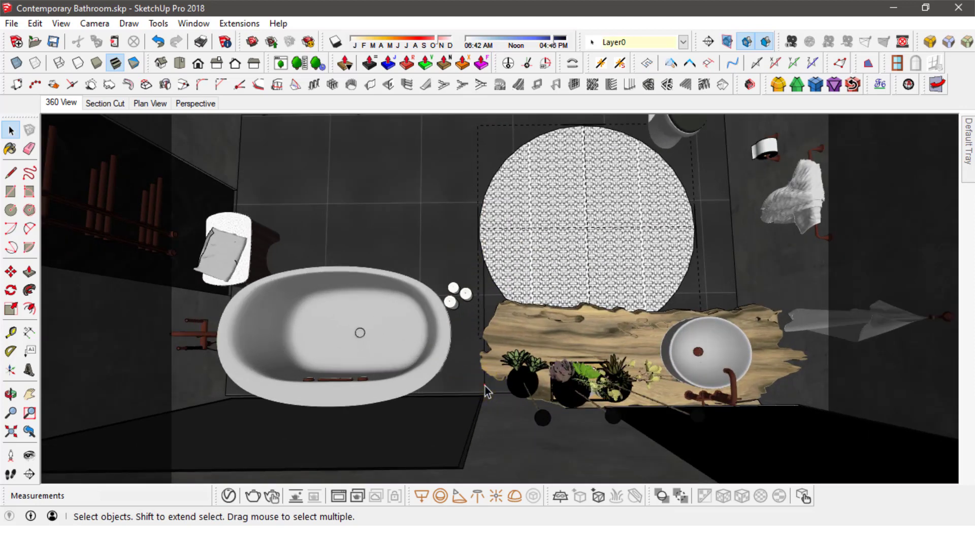
{"action": "right_click", "coordinate": [512, 260]}
{"action": "left_click", "coordinate": [542, 255]}
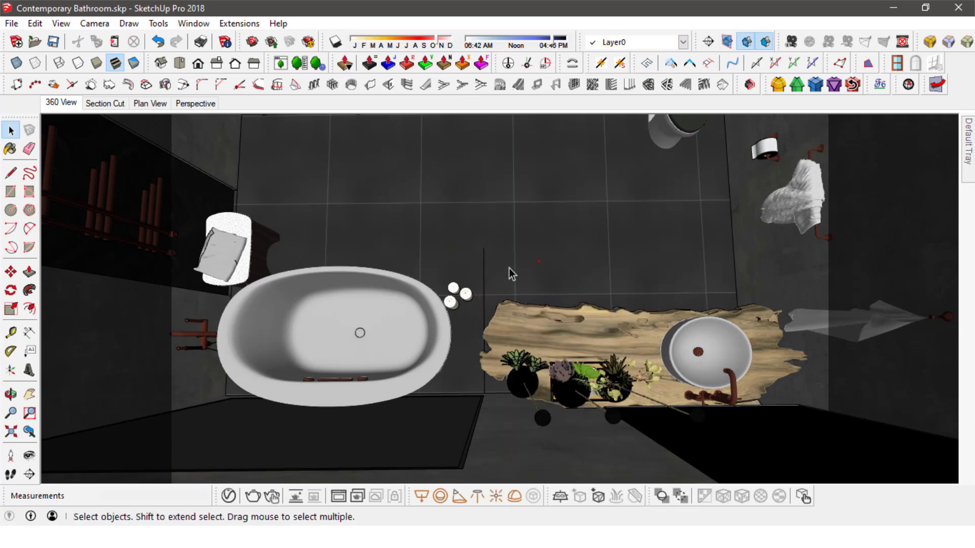
{"action": "left_click", "coordinate": [483, 276]}
{"action": "key", "text": "Delete"}
Step: Start a floor line at the floor-edge endpoint beside the bathtub
{"action": "left_click", "coordinate": [11, 173]}
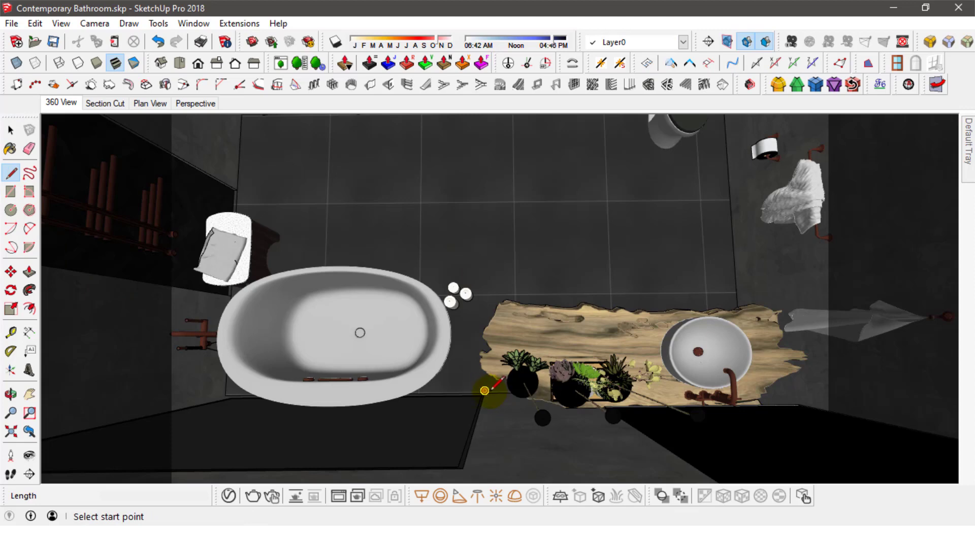
{"action": "left_click", "coordinate": [484, 391]}
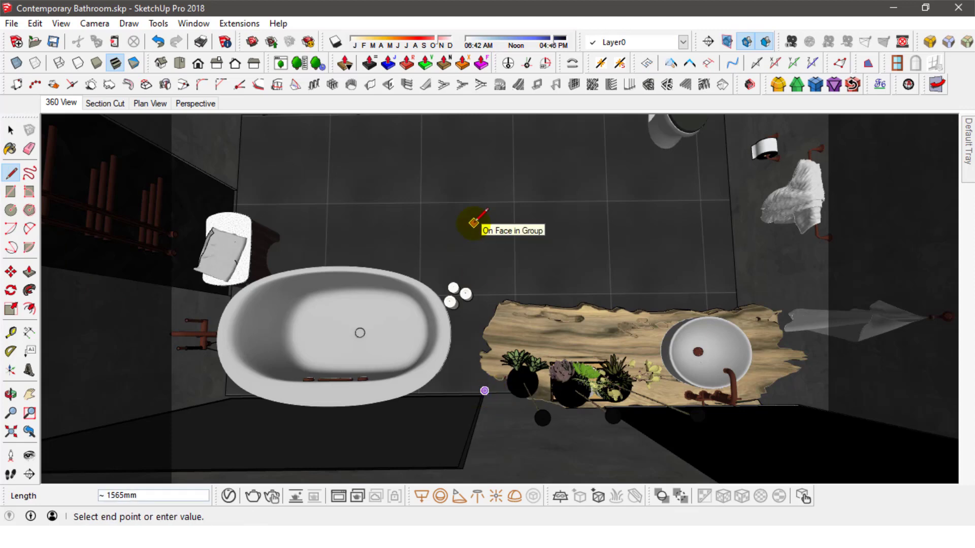
{"action": "key", "text": "Escape"}
{"action": "scroll", "coordinate": [483, 393], "scroll_direction": "up", "scroll_amount": 3}
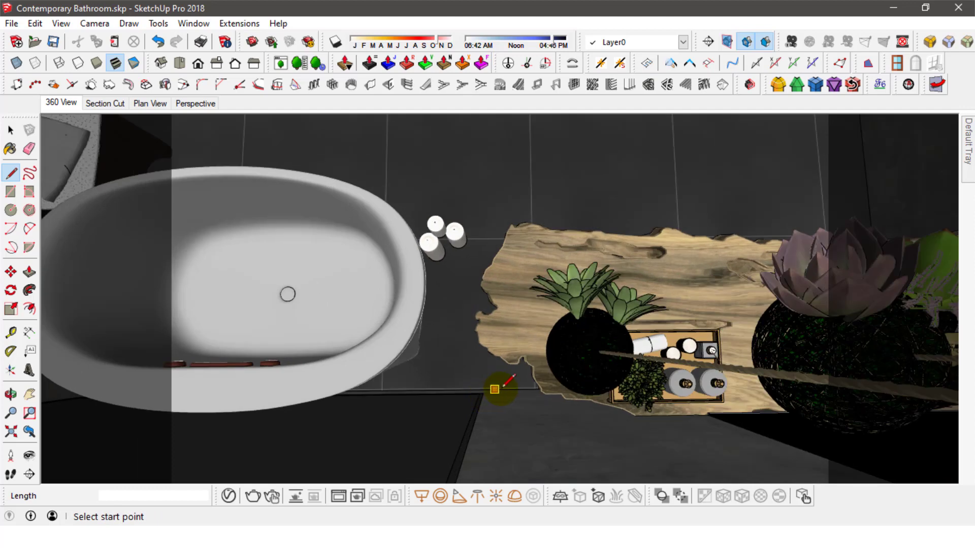
{"action": "scroll", "coordinate": [499, 389], "scroll_direction": "up", "scroll_amount": 5}
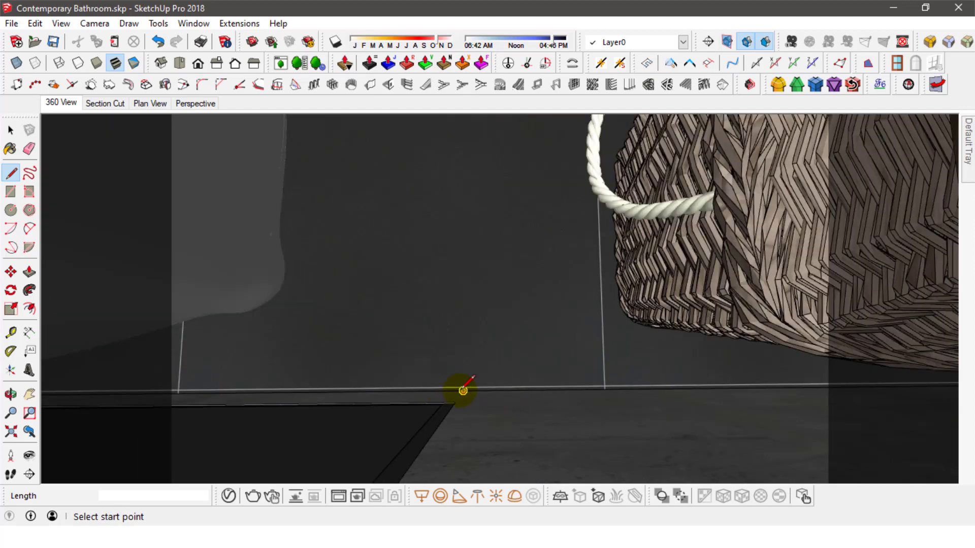
{"action": "left_click", "coordinate": [462, 391]}
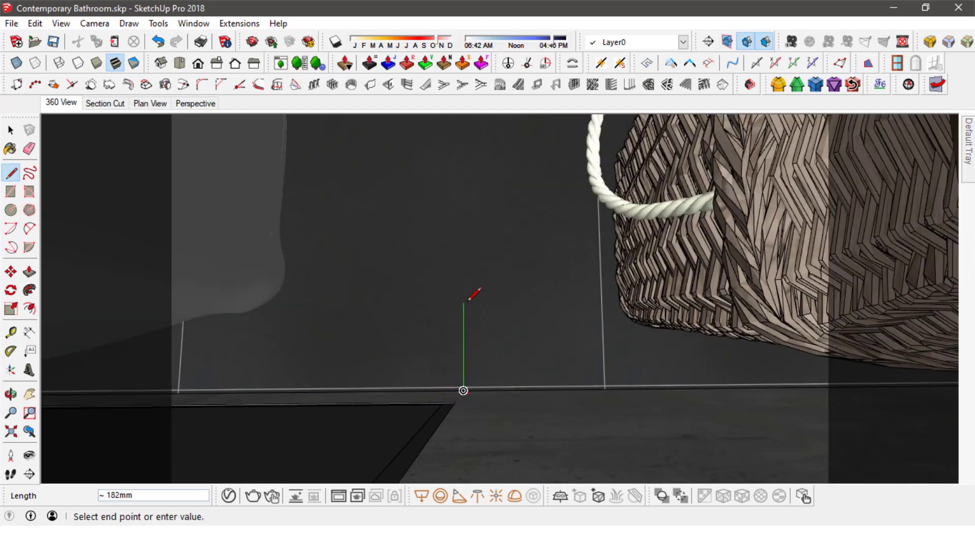
Step: Finish the floor line at the opposite wall, then view the floor from above
{"action": "scroll", "coordinate": [465, 302], "scroll_direction": "down", "scroll_amount": 3}
{"action": "scroll", "coordinate": [465, 304], "scroll_direction": "down", "scroll_amount": 2}
{"action": "middle_click_drag", "start_coordinate": [457, 218], "coordinate": [461, 266]}
{"action": "scroll", "coordinate": [500, 223], "scroll_direction": "up", "scroll_amount": 3}
{"action": "middle_click_drag", "start_coordinate": [500, 223], "coordinate": [501, 383]}
{"action": "scroll", "coordinate": [479, 232], "scroll_direction": "up", "scroll_amount": 2}
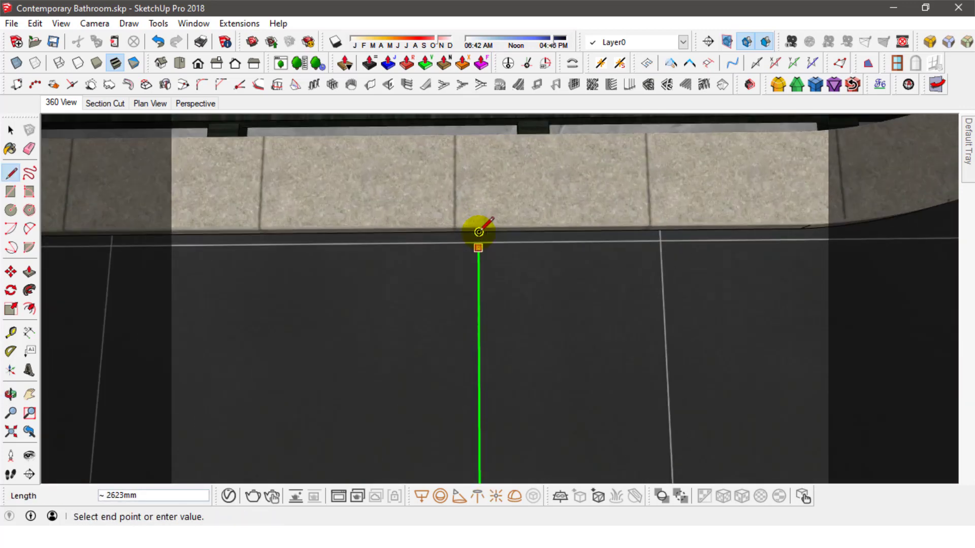
{"action": "left_click", "coordinate": [479, 232]}
{"action": "left_click", "coordinate": [12, 131]}
{"action": "scroll", "coordinate": [538, 309], "scroll_direction": "down", "scroll_amount": 6}
{"action": "mouse_move", "coordinate": [538, 309]}
{"action": "middle_mouse_down"}
{"action": "mouse_move", "coordinate": [531, 251]}
{"action": "mouse_move", "coordinate": [543, 294]}
{"action": "middle_mouse_up"}
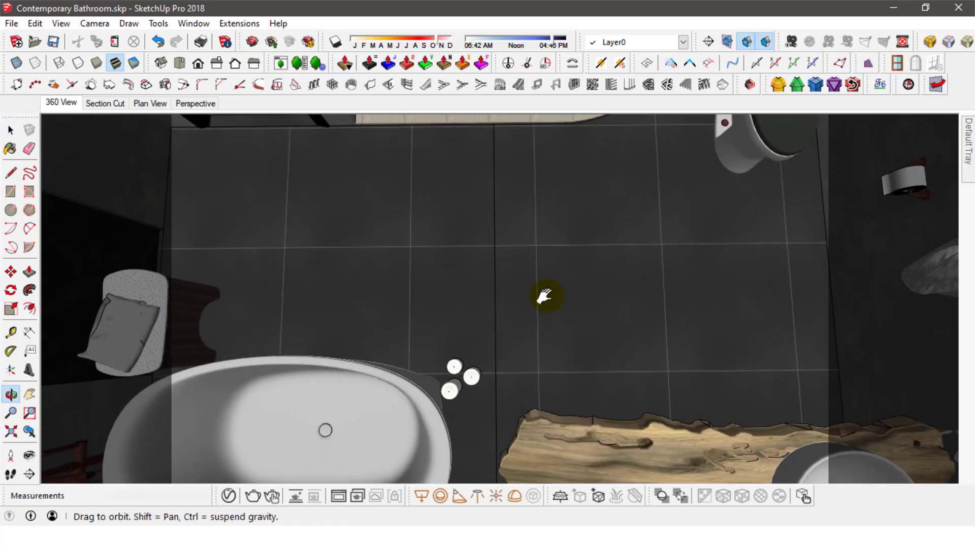
Step: Place the camera at the floor line's midpoint (1726 mm eye height) and show the Ceiling layer again
{"action": "left_click", "coordinate": [10, 457]}
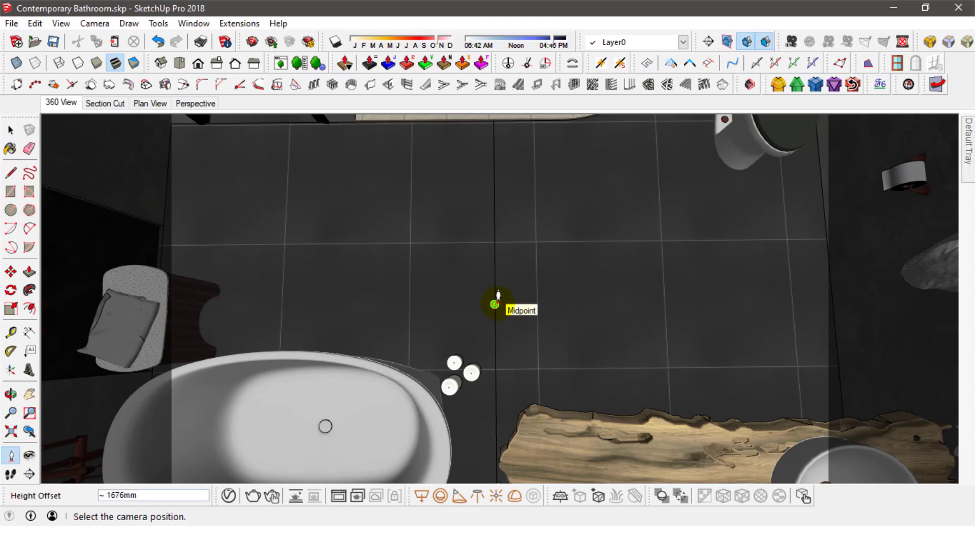
{"action": "left_click", "coordinate": [495, 304]}
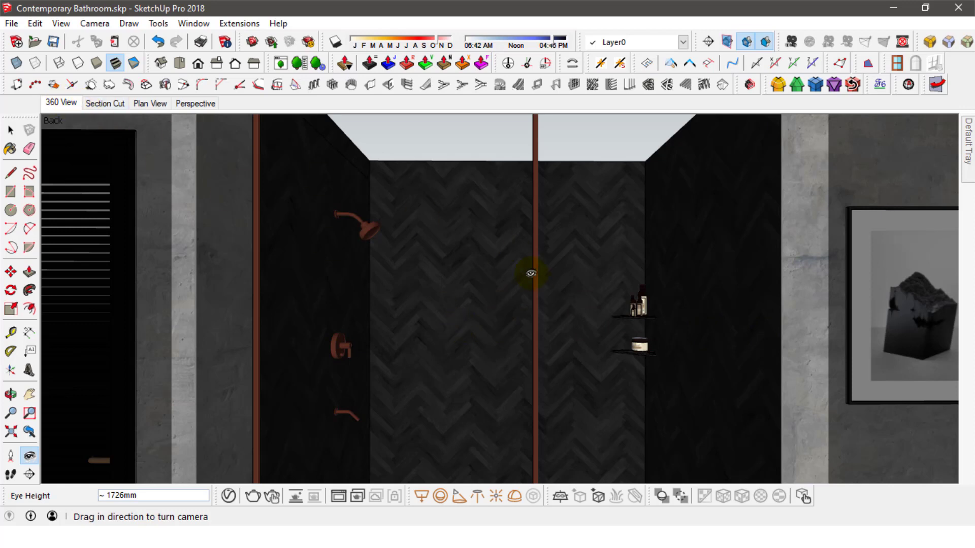
{"action": "mouse_move", "coordinate": [954, 184]}
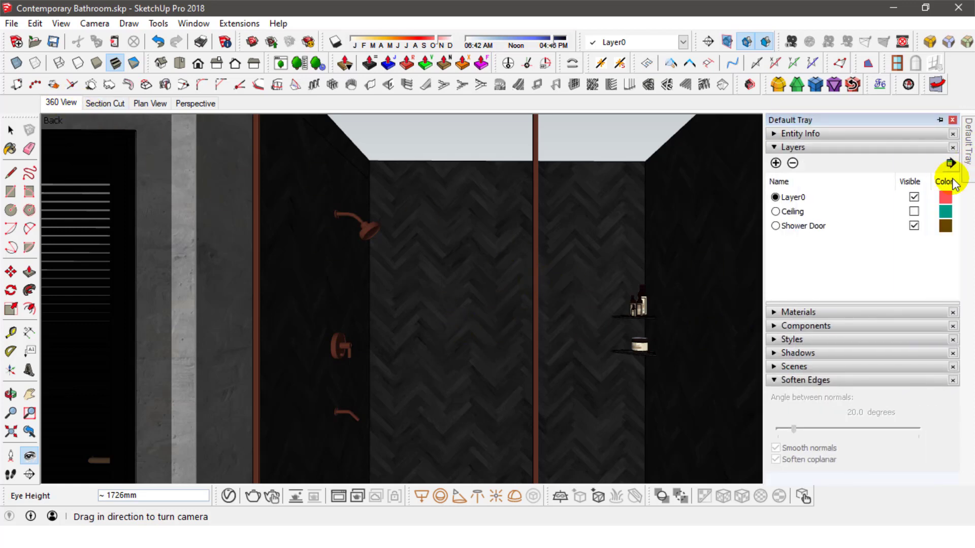
{"action": "left_click", "coordinate": [914, 211]}
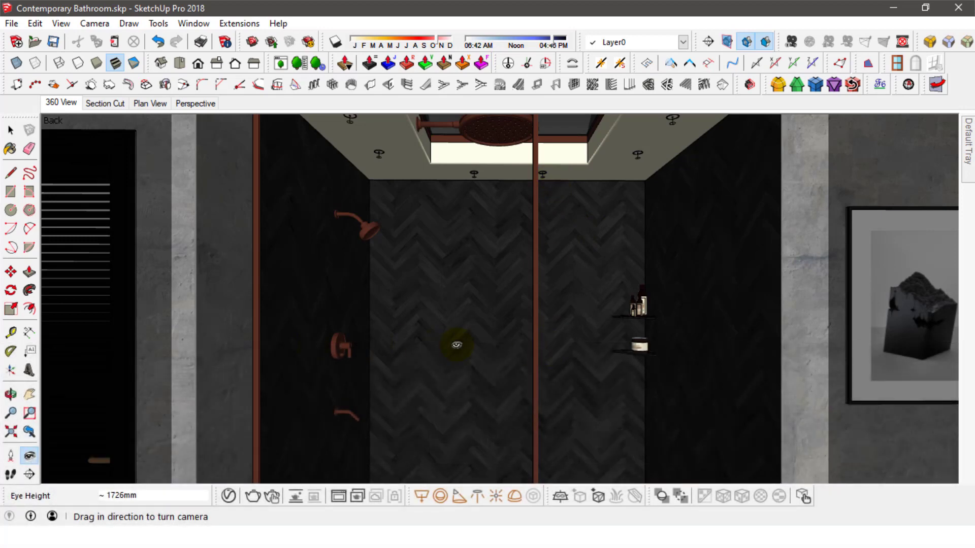
Step: Turn the camera toward the louvred door wall and begin a line at the ceiling corner
{"action": "left_click_drag", "start_coordinate": [588, 324], "coordinate": [386, 290]}
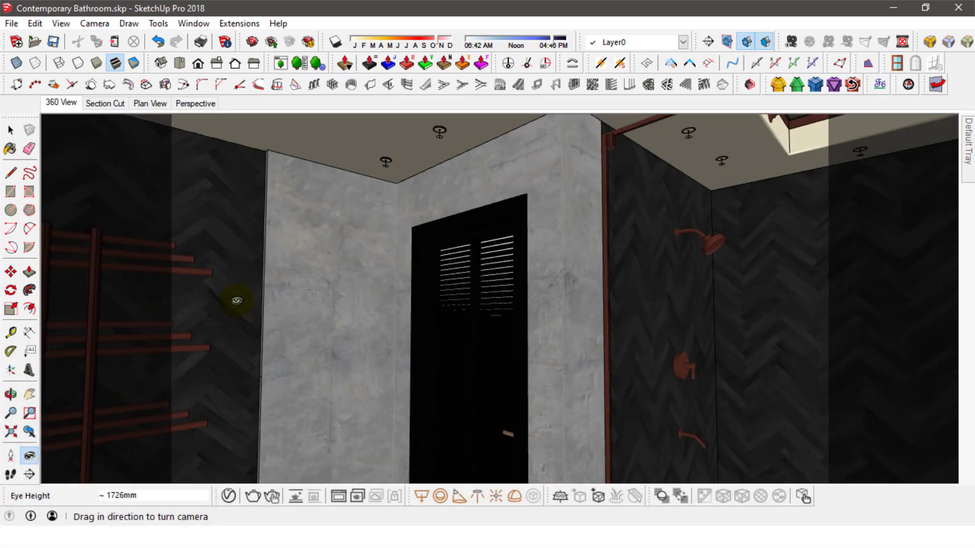
{"action": "left_click", "coordinate": [12, 173]}
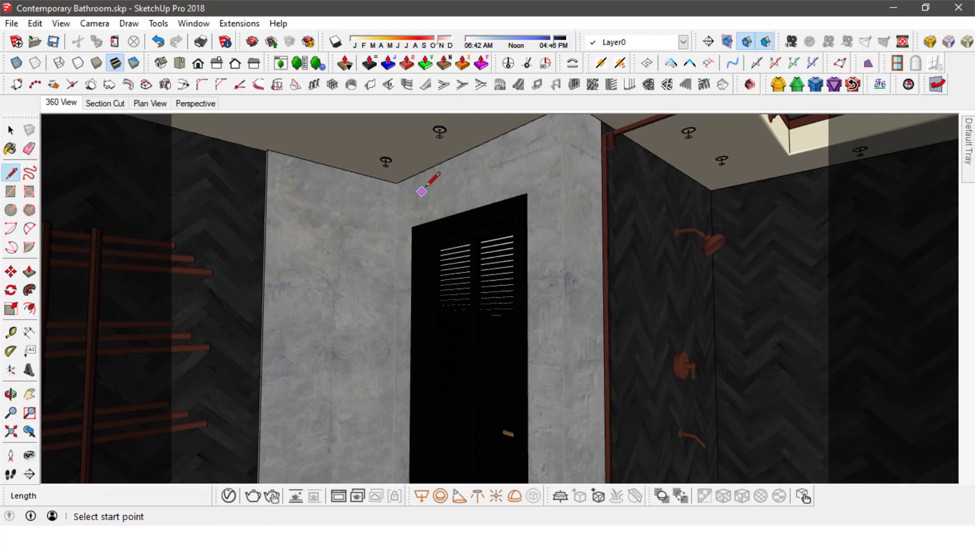
{"action": "left_click", "coordinate": [396, 183]}
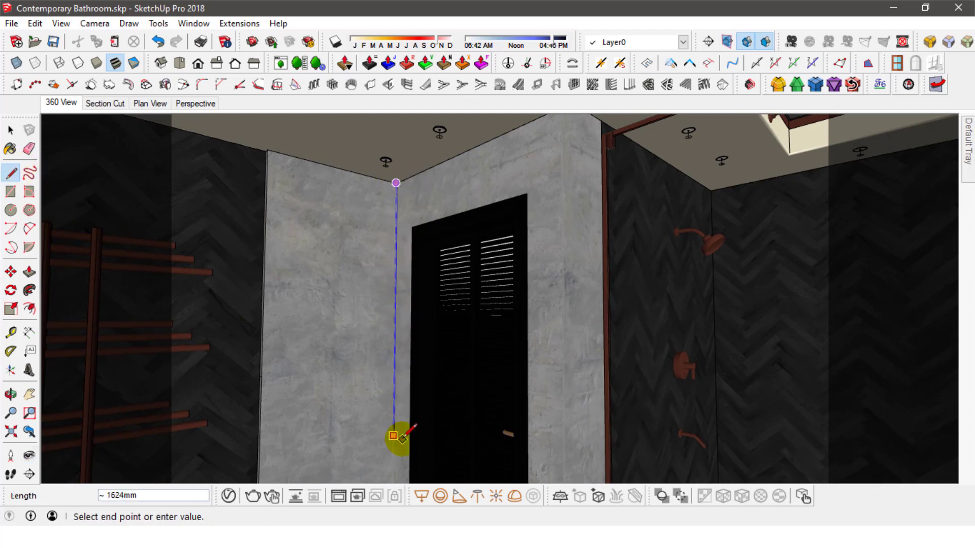
{"action": "middle_click_drag", "start_coordinate": [396, 435], "coordinate": [393, 295], "text": "shift"}
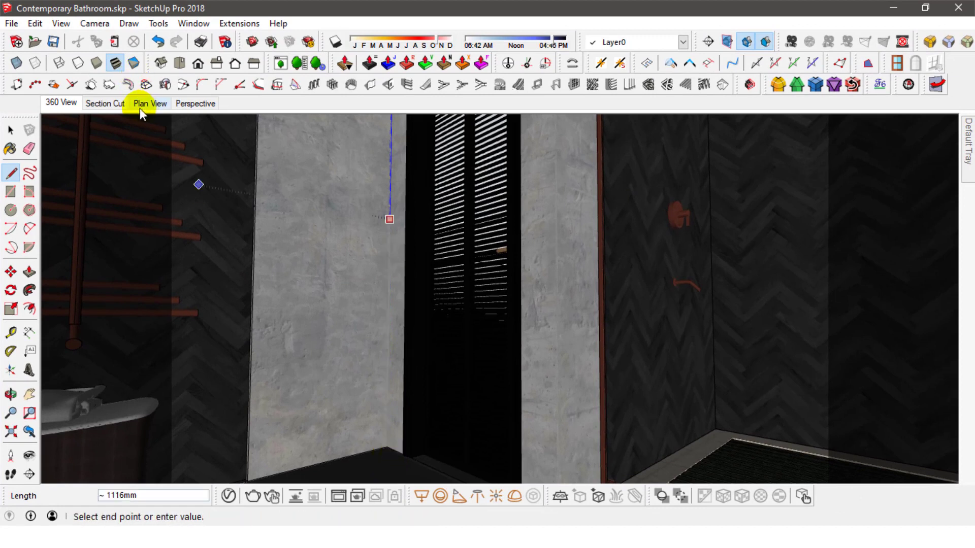
Step: In the 360 View scene, set the Look Around eye height to 1250mm
{"action": "left_click", "coordinate": [60, 102]}
{"action": "left_click", "coordinate": [10, 130]}
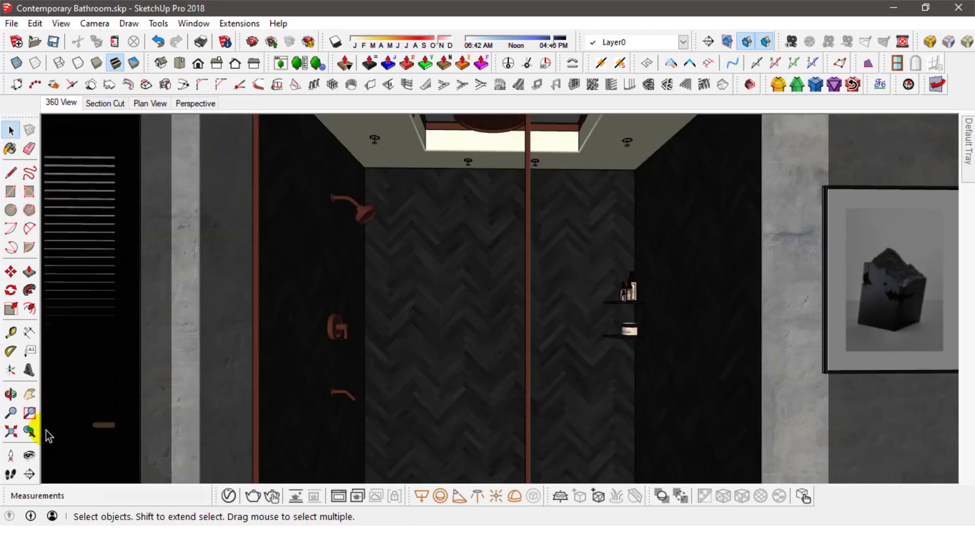
{"action": "left_click", "coordinate": [29, 455]}
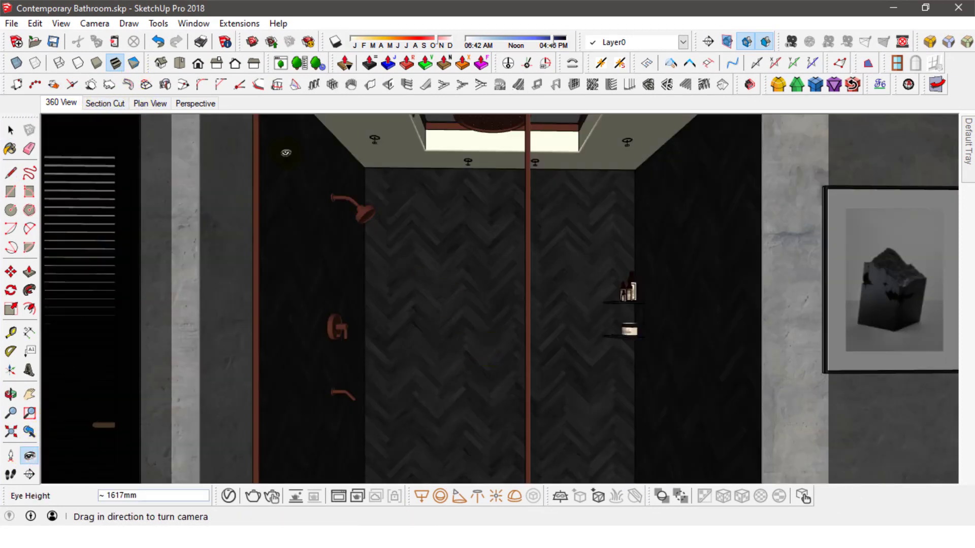
{"action": "left_click", "coordinate": [93, 24]}
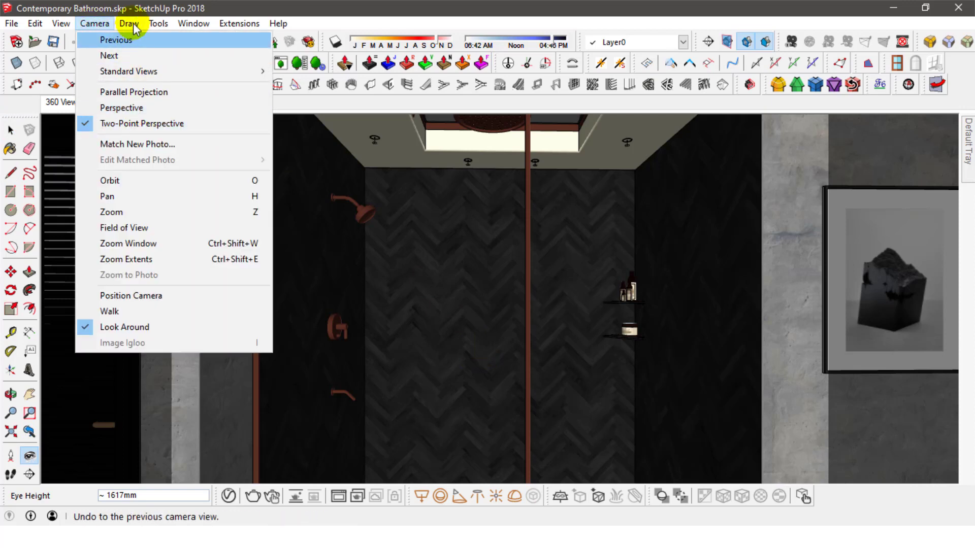
{"action": "left_click", "coordinate": [196, 5]}
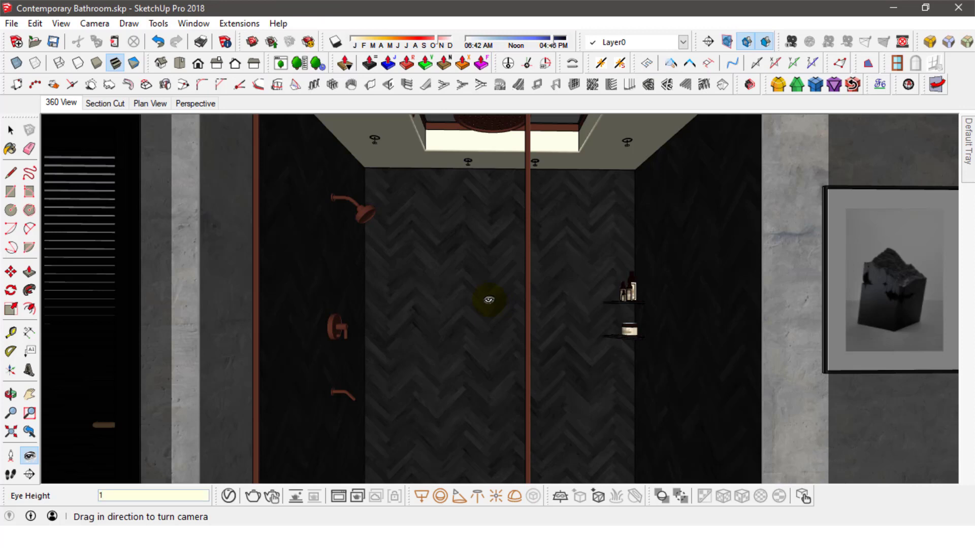
{"action": "key", "text": "Return"}
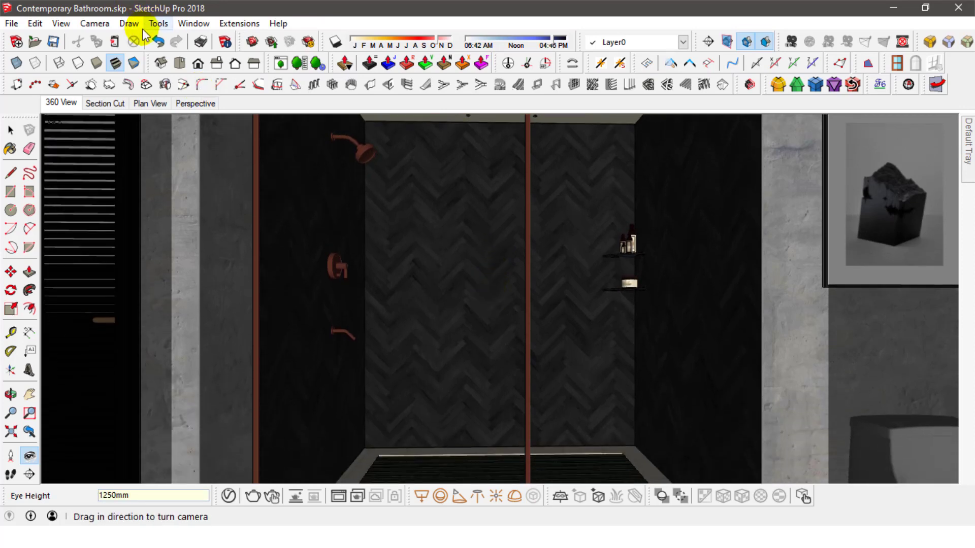
{"action": "left_click", "coordinate": [62, 103]}
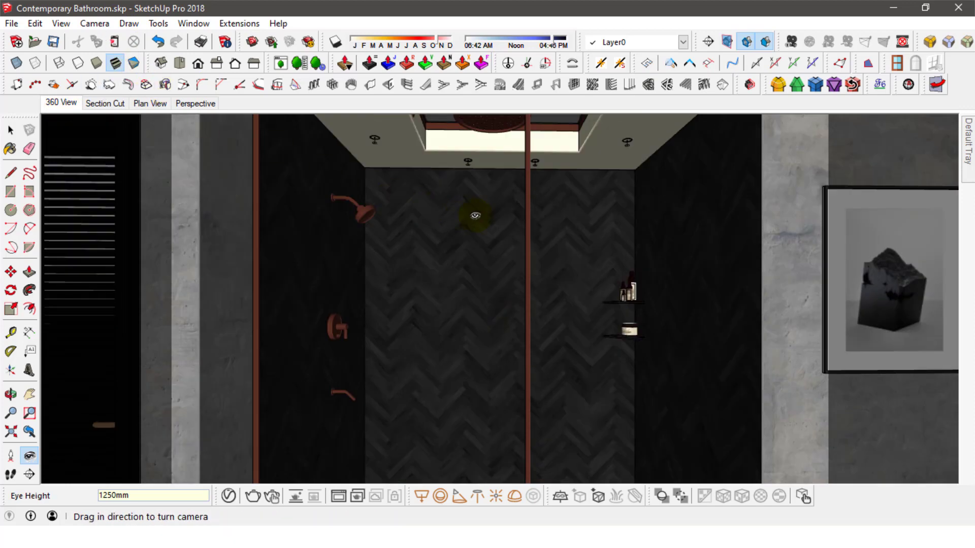
{"action": "key", "text": "Return"}
Step: Switch to two-point perspective and look down at the patterned rug
{"action": "left_click", "coordinate": [95, 23]}
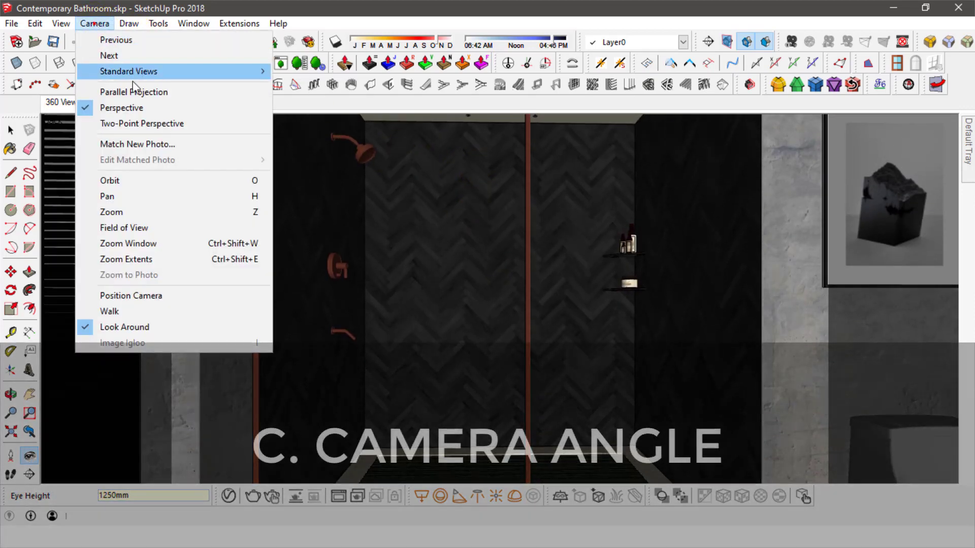
{"action": "left_click", "coordinate": [129, 125]}
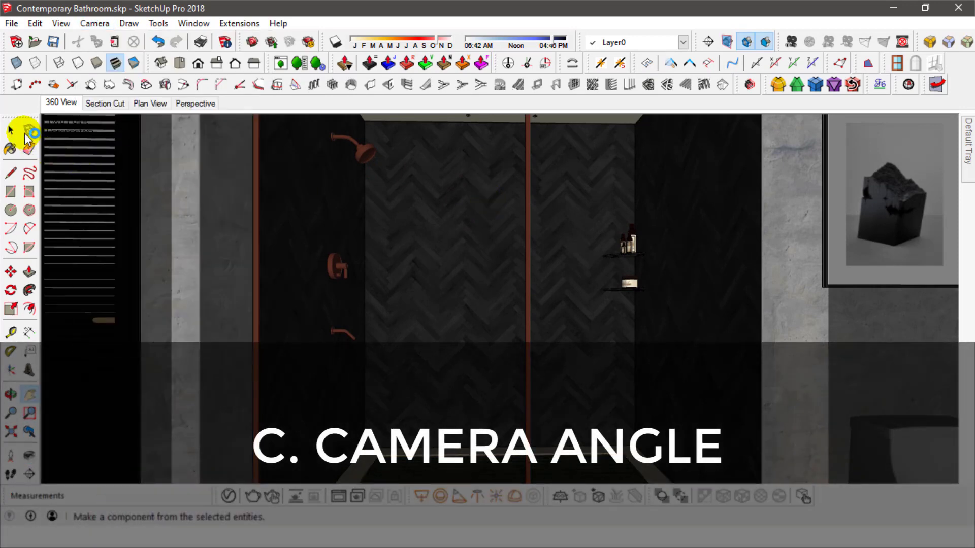
{"action": "left_click", "coordinate": [10, 130]}
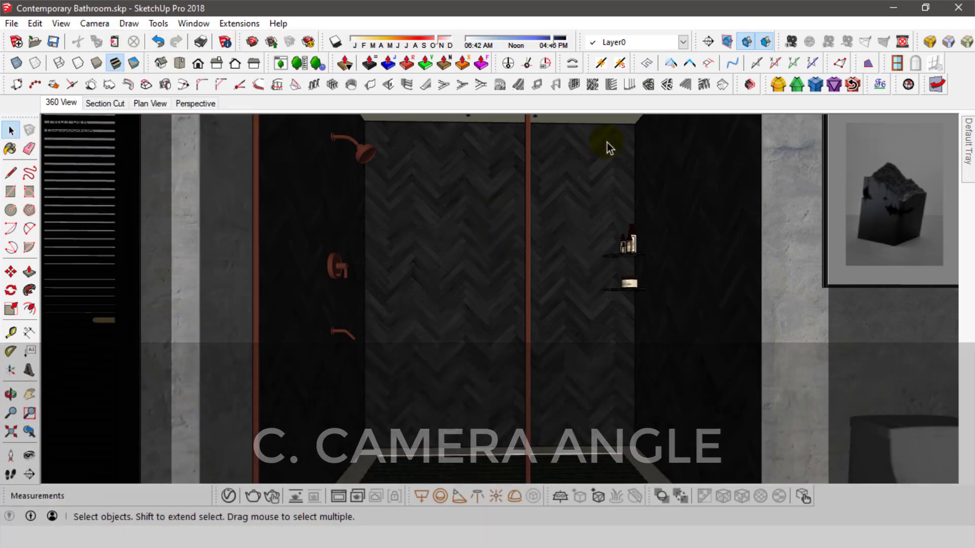
{"action": "left_click", "coordinate": [28, 457]}
{"action": "left_click_drag", "start_coordinate": [444, 216], "coordinate": [548, 359]}
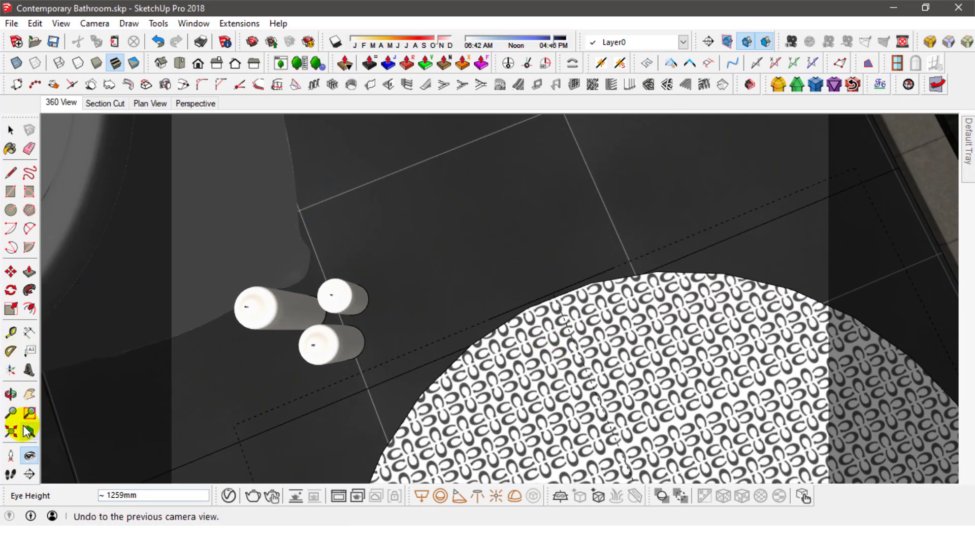
Step: Hide the patterned rug group
{"action": "left_click", "coordinate": [10, 456]}
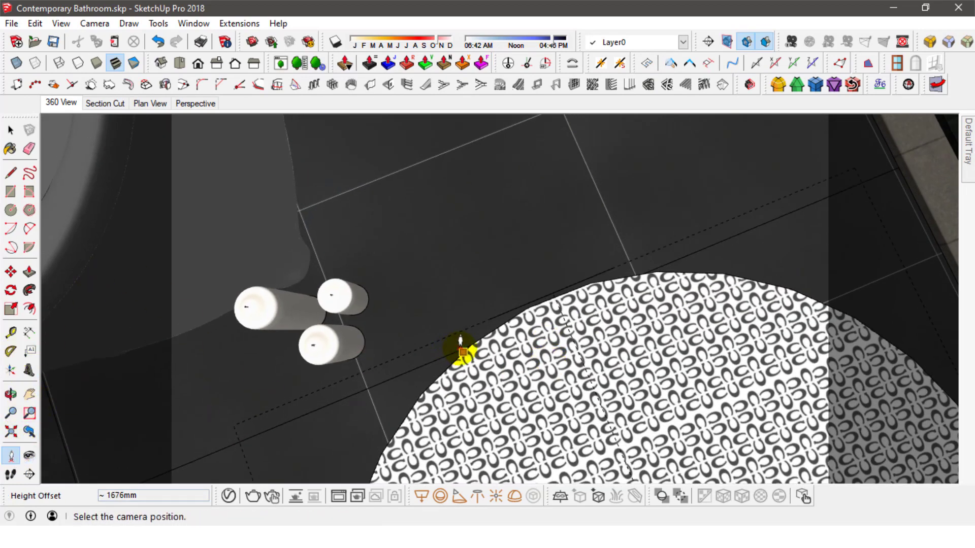
{"action": "left_click", "coordinate": [11, 130]}
{"action": "right_click", "coordinate": [583, 435]}
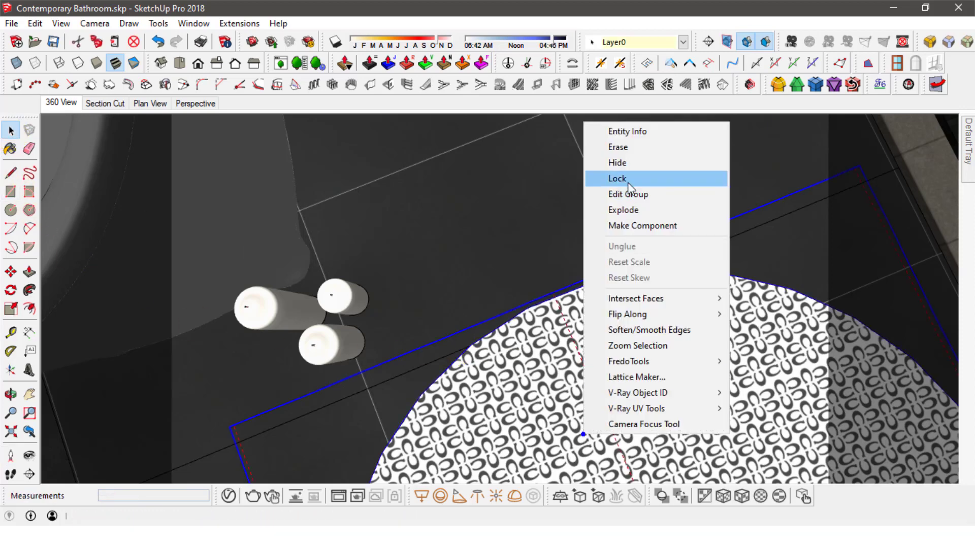
{"action": "left_click", "coordinate": [623, 163]}
Step: Position the camera on the floor where the rug was at 1250mm eye height
{"action": "left_click", "coordinate": [10, 455]}
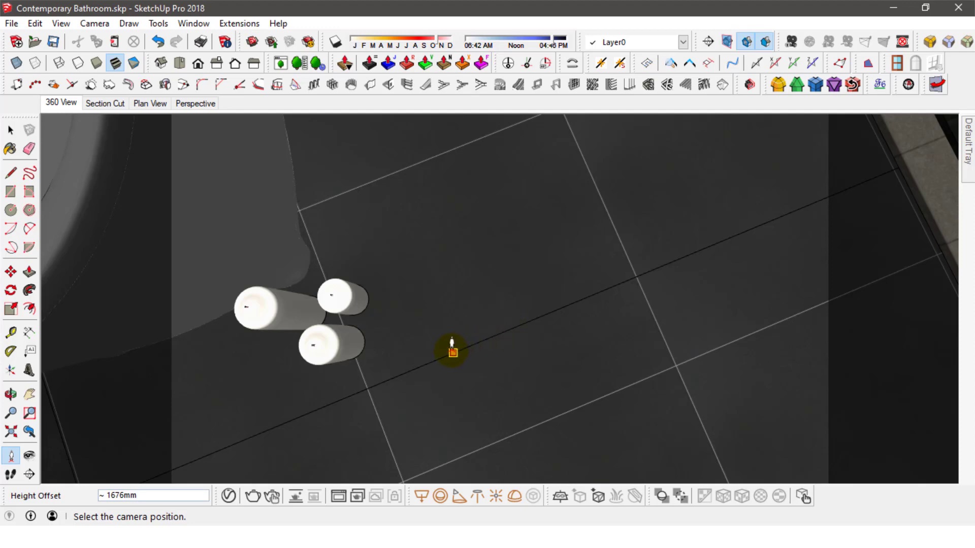
{"action": "left_click_drag", "start_coordinate": [451, 354], "coordinate": [505, 330]}
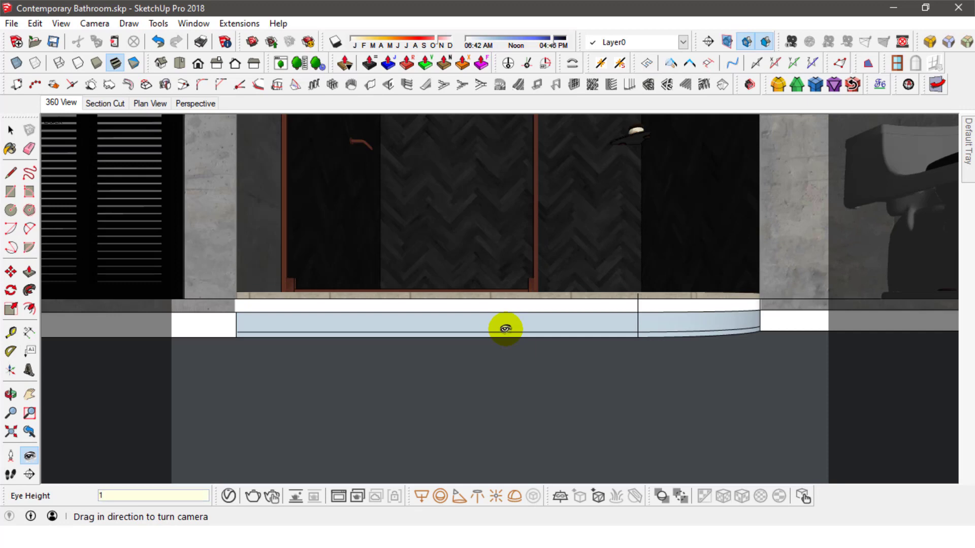
{"action": "type", "text": "1250"}
{"action": "key", "text": "Return"}
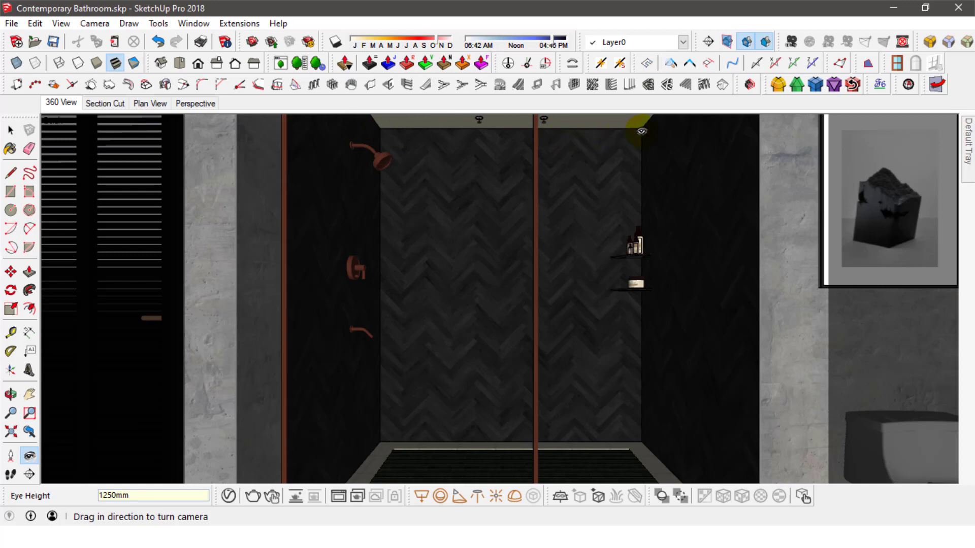
Step: Switch to two-point perspective and set the eye height to 1650mm
{"action": "left_click", "coordinate": [11, 130]}
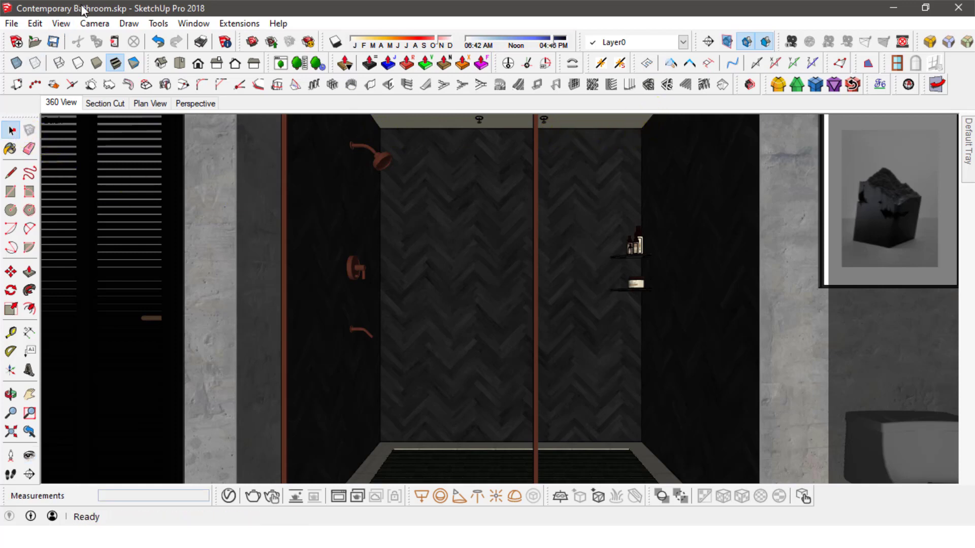
{"action": "left_click", "coordinate": [95, 24]}
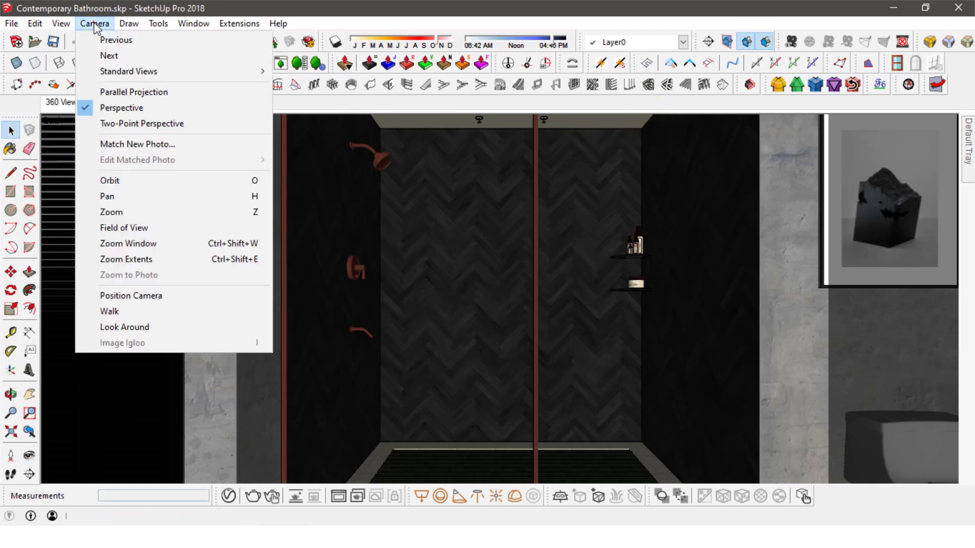
{"action": "left_click", "coordinate": [138, 124]}
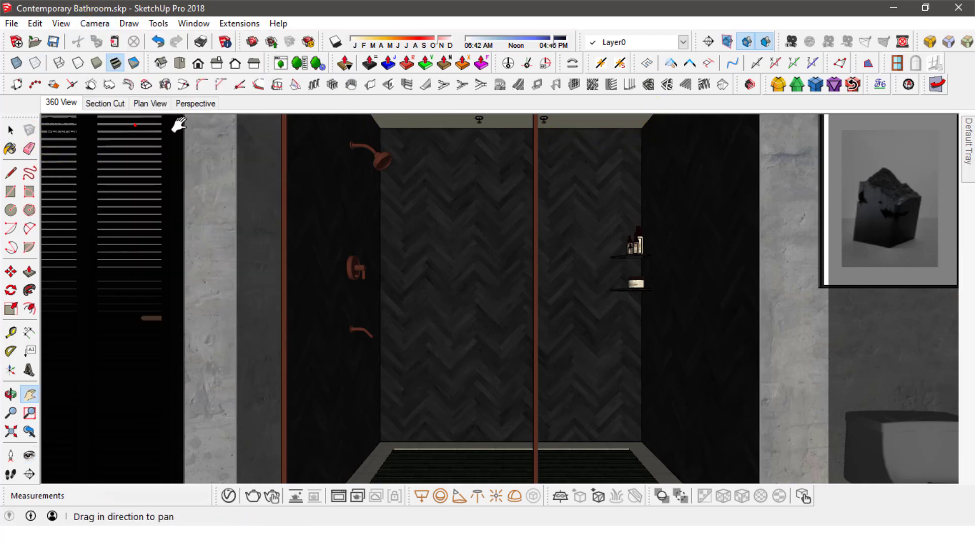
{"action": "right_click", "coordinate": [60, 105]}
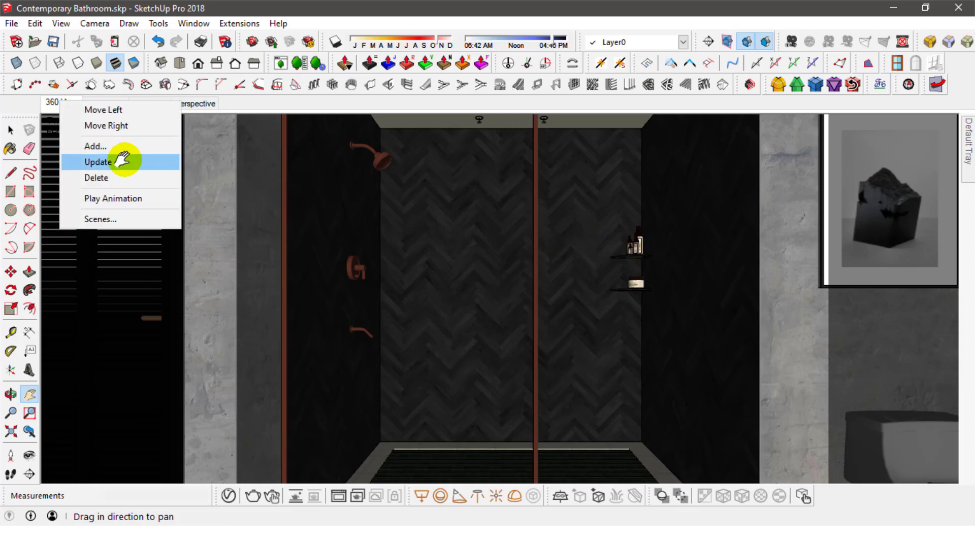
{"action": "left_click", "coordinate": [11, 130]}
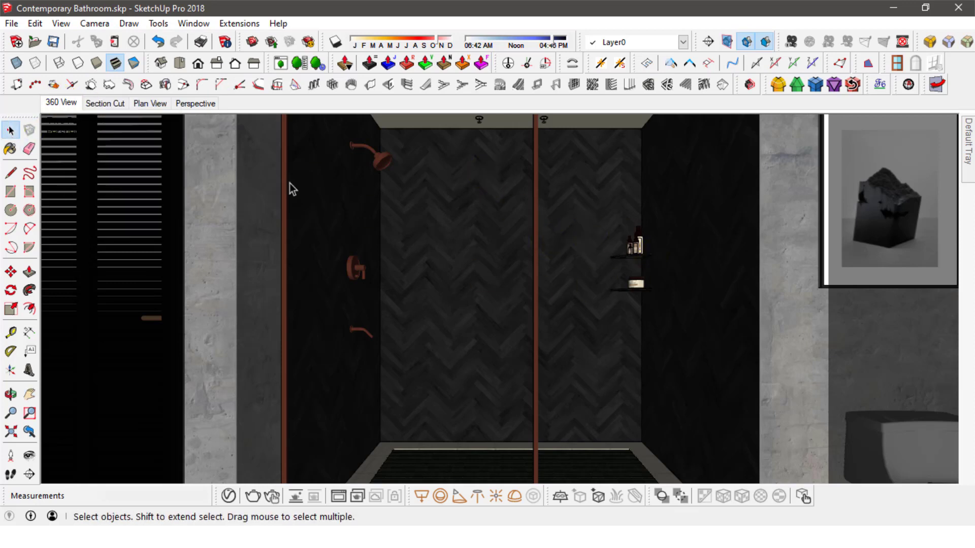
{"action": "left_click", "coordinate": [29, 456]}
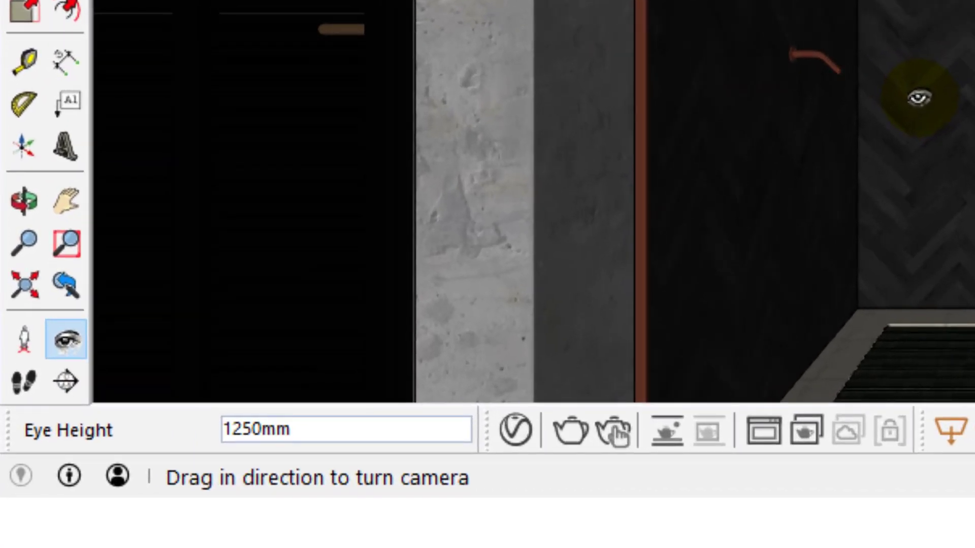
{"action": "type", "text": "1650"}
{"action": "key", "text": "Return"}
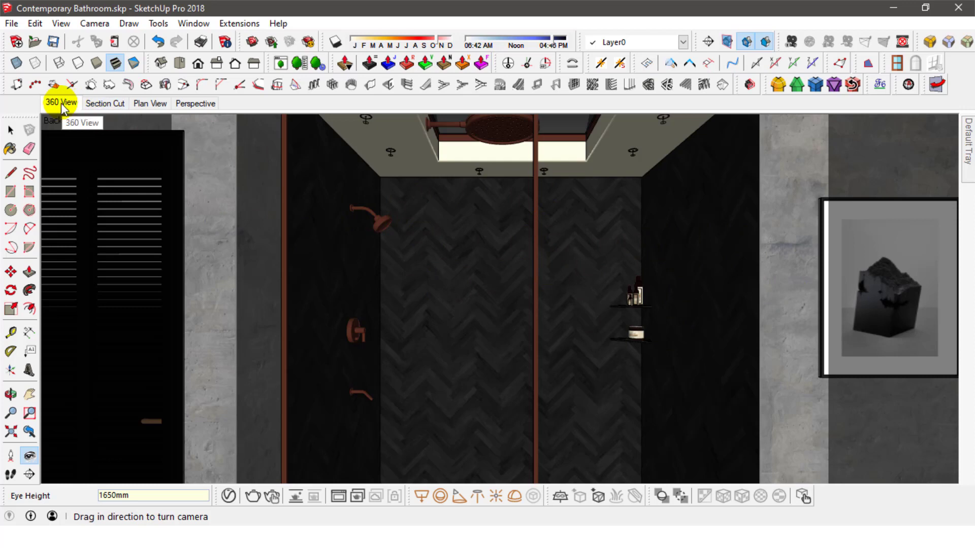
Step: Reapply two-point perspective and update the 360 View scene with this view
{"action": "left_click", "coordinate": [94, 24]}
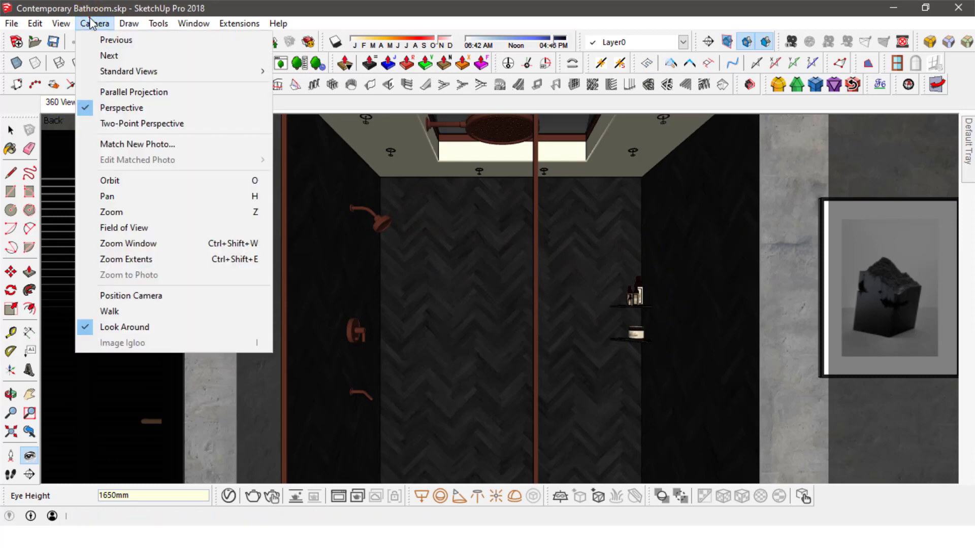
{"action": "left_click", "coordinate": [129, 123]}
{"action": "right_click", "coordinate": [70, 104]}
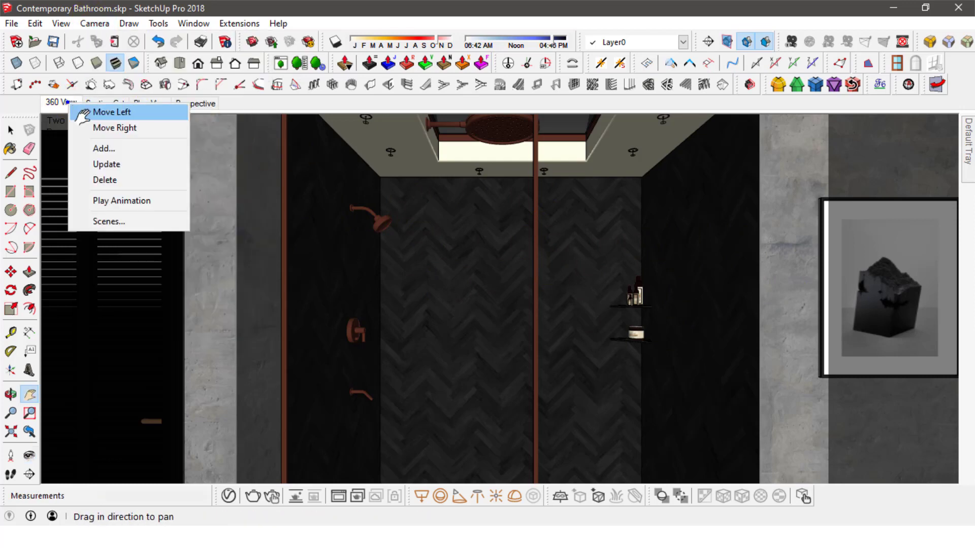
{"action": "left_click", "coordinate": [120, 161]}
{"action": "left_click", "coordinate": [6, 130]}
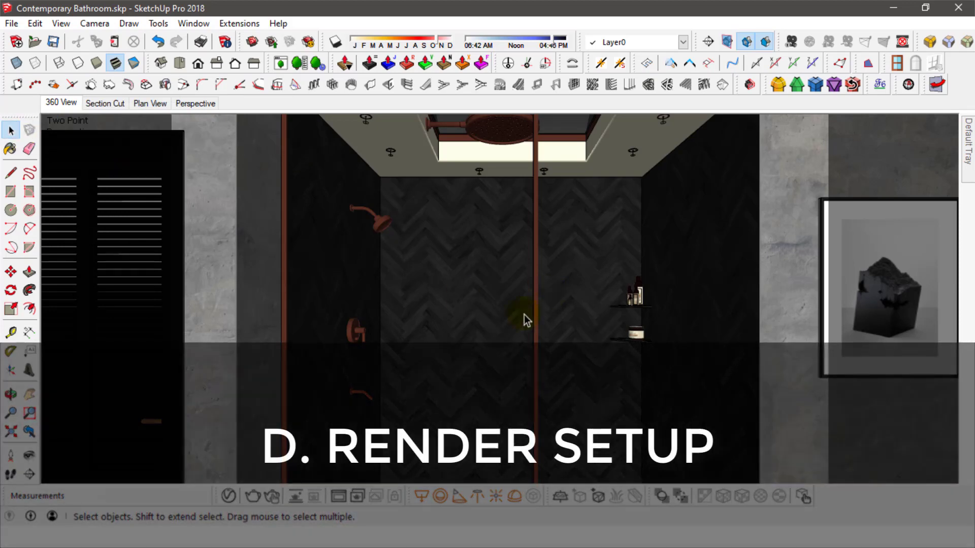
Step: Open the V-Ray Asset Editor's render settings and turn off interactive rendering
{"action": "left_click", "coordinate": [228, 500]}
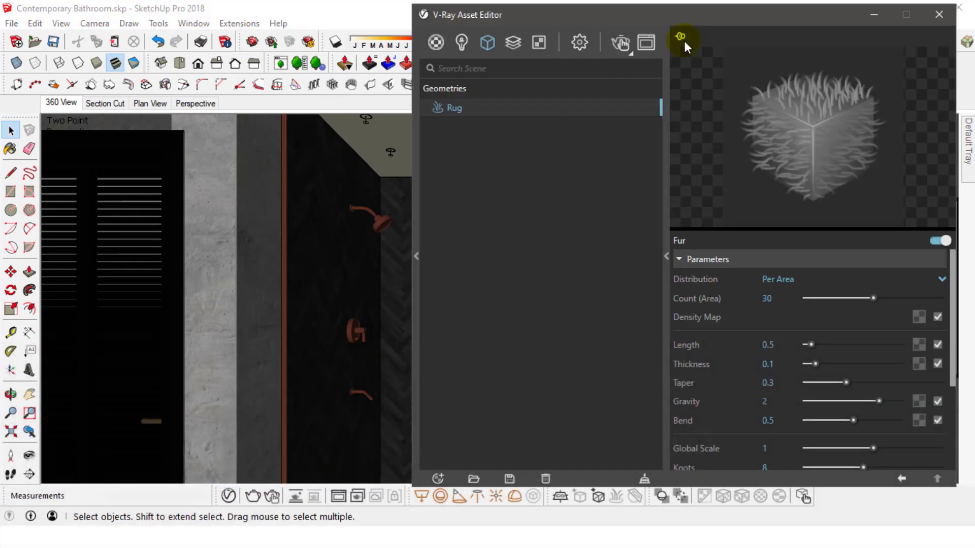
{"action": "left_click", "coordinate": [668, 138]}
{"action": "left_click_drag", "start_coordinate": [544, 20], "coordinate": [431, 20]}
{"action": "left_click", "coordinate": [464, 41]}
{"action": "left_click", "coordinate": [532, 106]}
{"action": "left_click", "coordinate": [532, 107]}
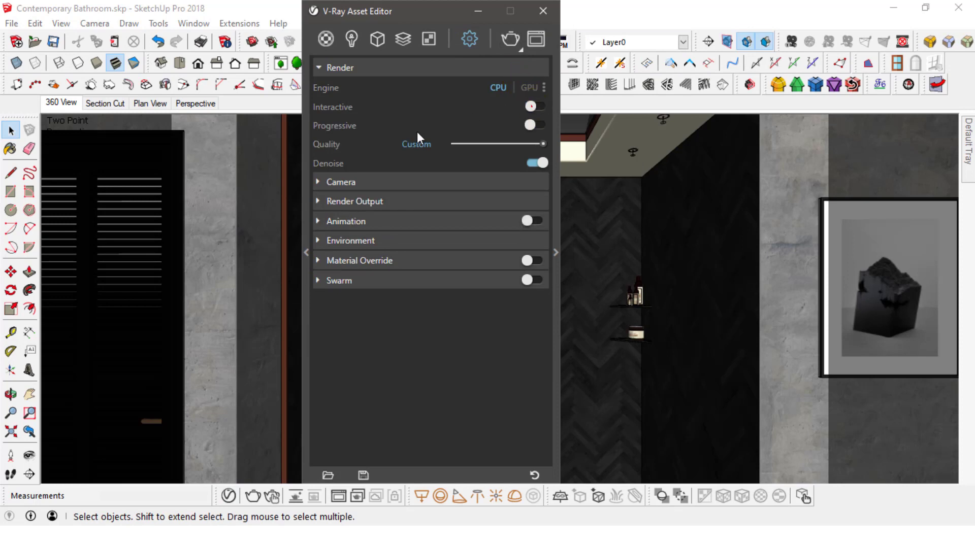
Step: Set the V-Ray camera type to VR Spherical Panorama and show the Render Output size
{"action": "left_click", "coordinate": [340, 182]}
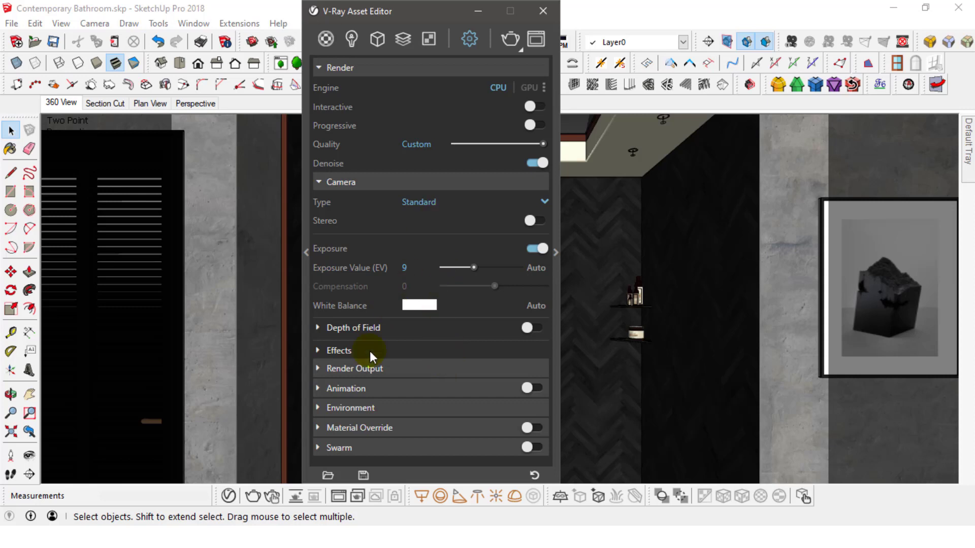
{"action": "left_click", "coordinate": [358, 371]}
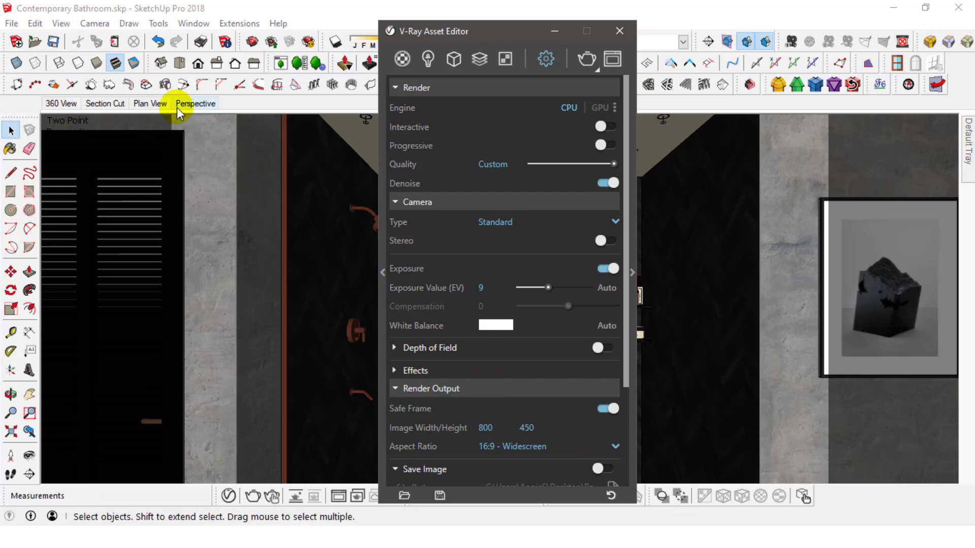
{"action": "left_click", "coordinate": [62, 104]}
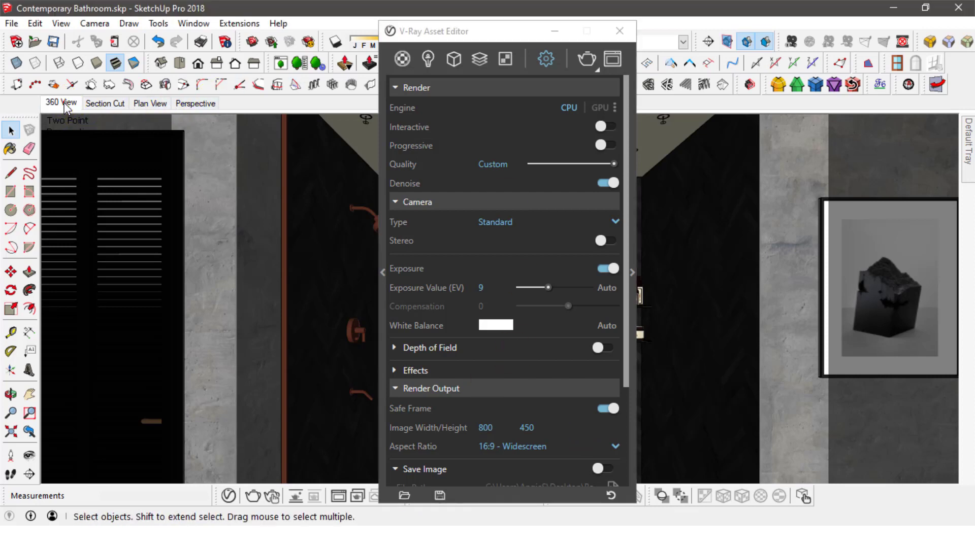
{"action": "left_click", "coordinate": [421, 393]}
{"action": "left_click", "coordinate": [499, 221]}
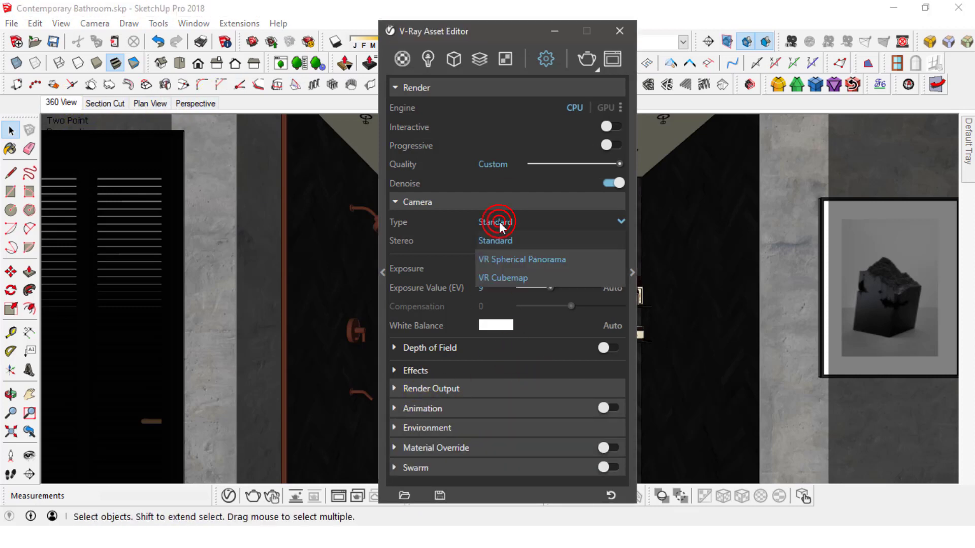
{"action": "left_click", "coordinate": [508, 260]}
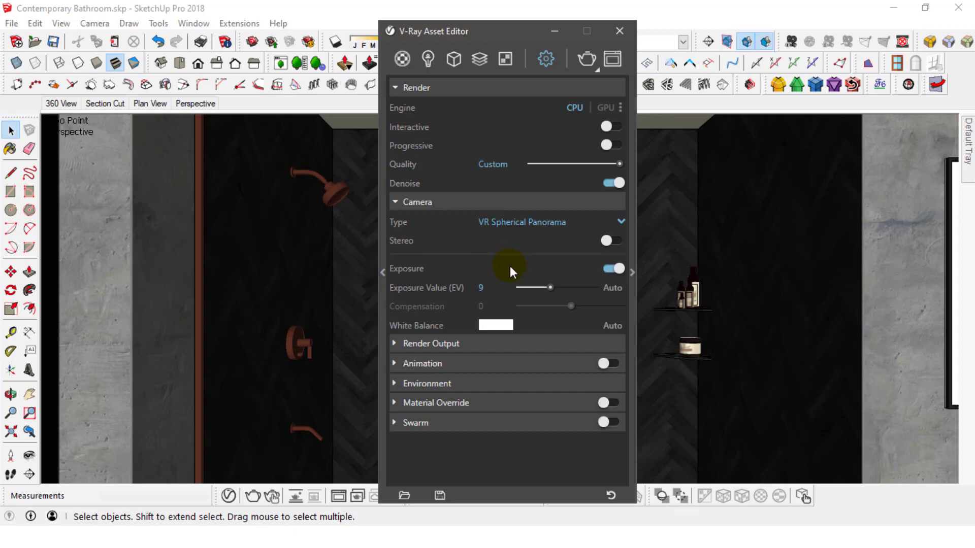
{"action": "left_click", "coordinate": [451, 348]}
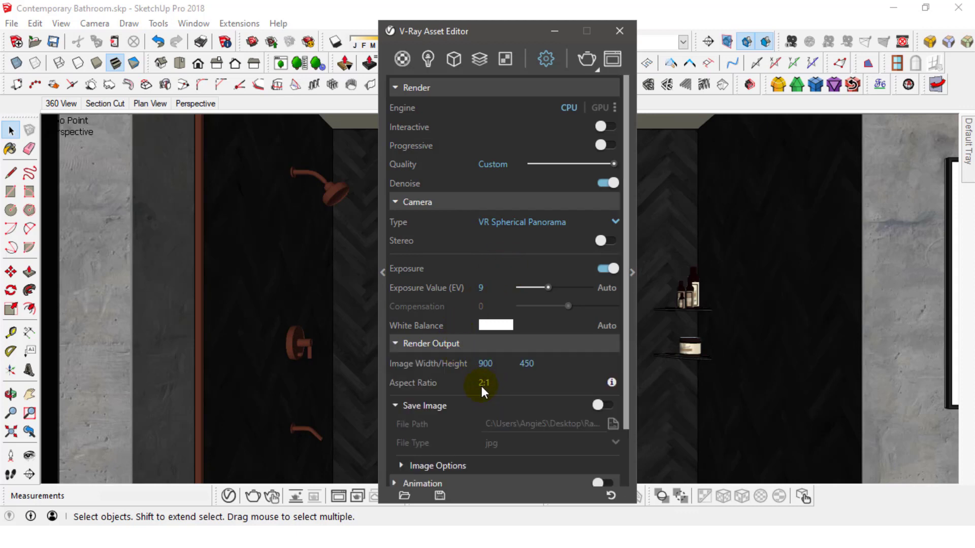
Step: Set the panorama Image Height to 3000 so the width becomes 6000 at 2:1
{"action": "left_click_drag", "start_coordinate": [471, 40], "coordinate": [670, 33]}
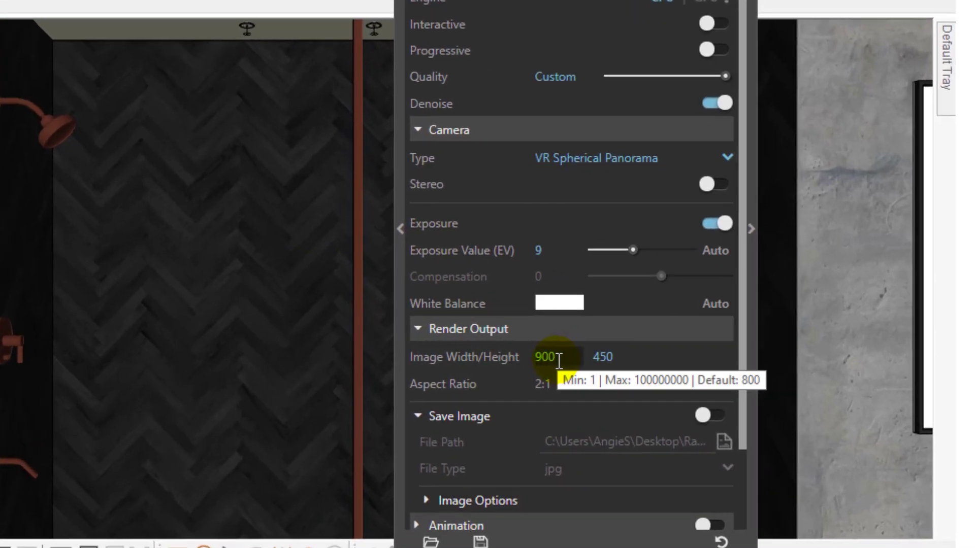
{"action": "double_click", "coordinate": [686, 355]}
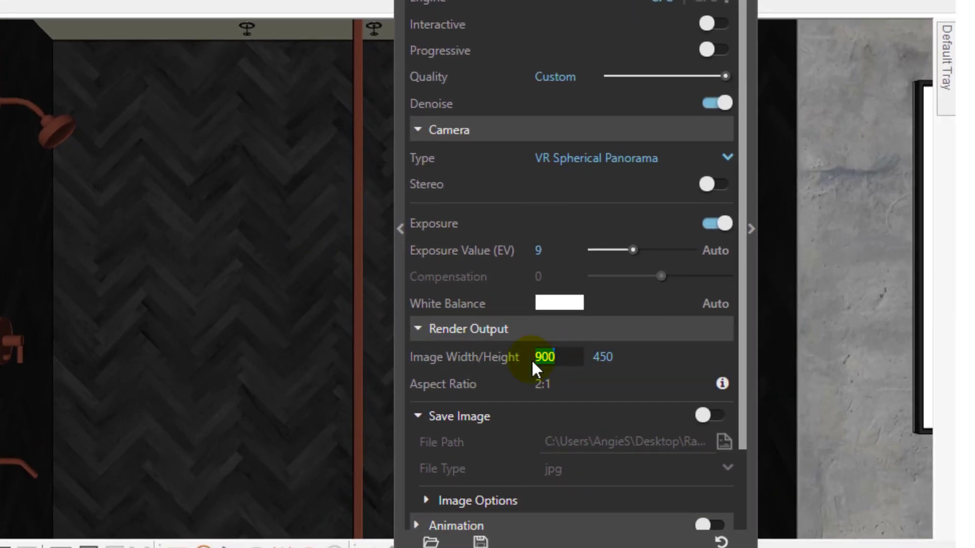
{"action": "left_click", "coordinate": [603, 357]}
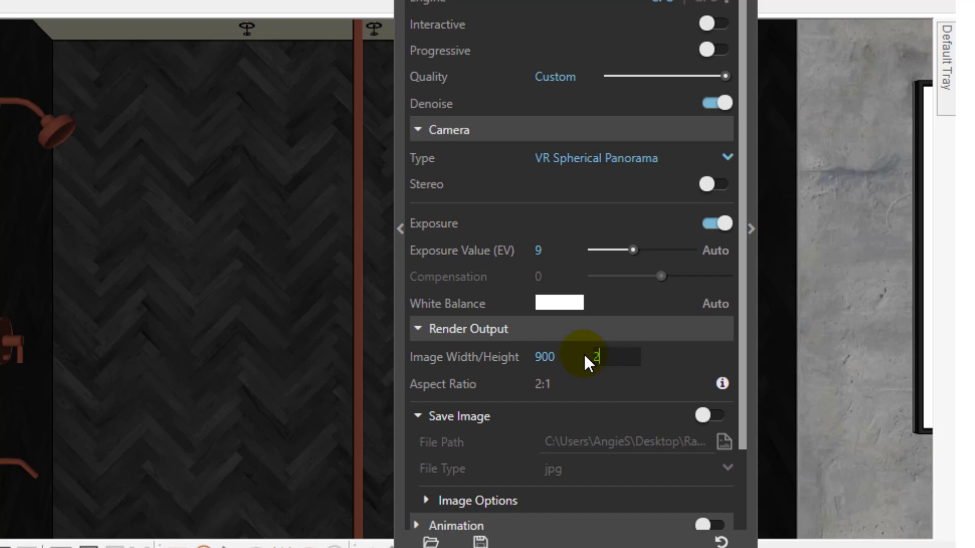
{"action": "type", "text": "2000"}
{"action": "key", "text": "Return"}
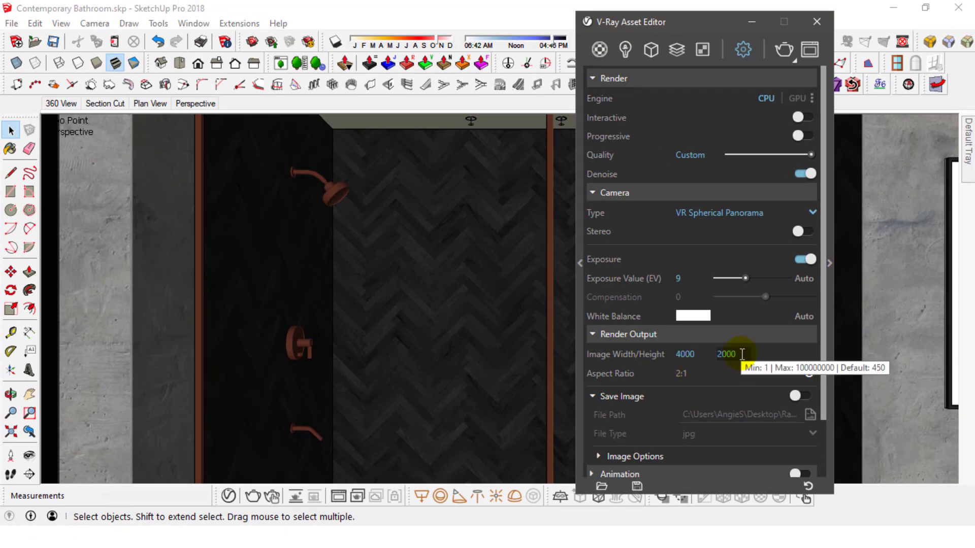
{"action": "left_click", "coordinate": [734, 354]}
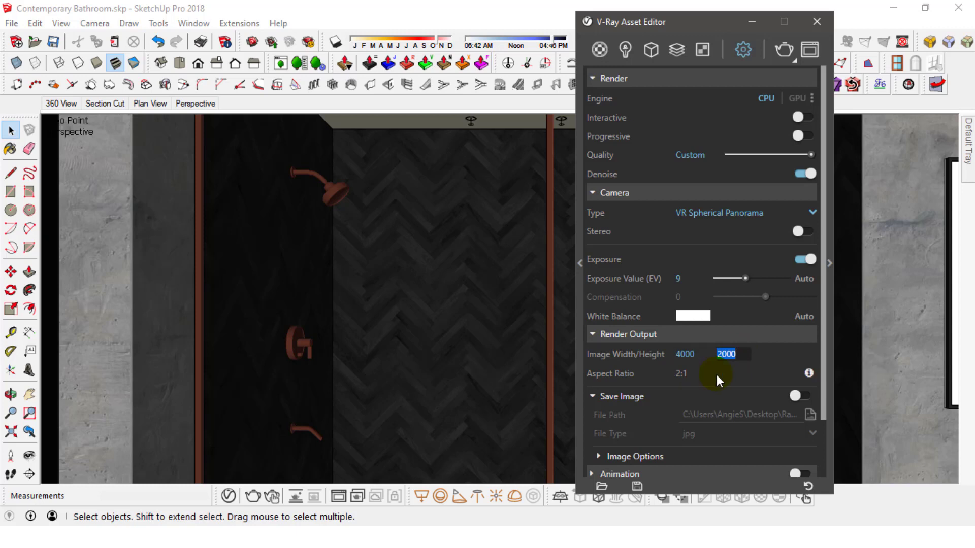
{"action": "type", "text": "4000"}
{"action": "key", "text": "Return"}
{"action": "type", "text": "3000"}
{"action": "key", "text": "Return"}
Step: Close the render settings and switch the camera from two-point to standard perspective
{"action": "left_click", "coordinate": [751, 23]}
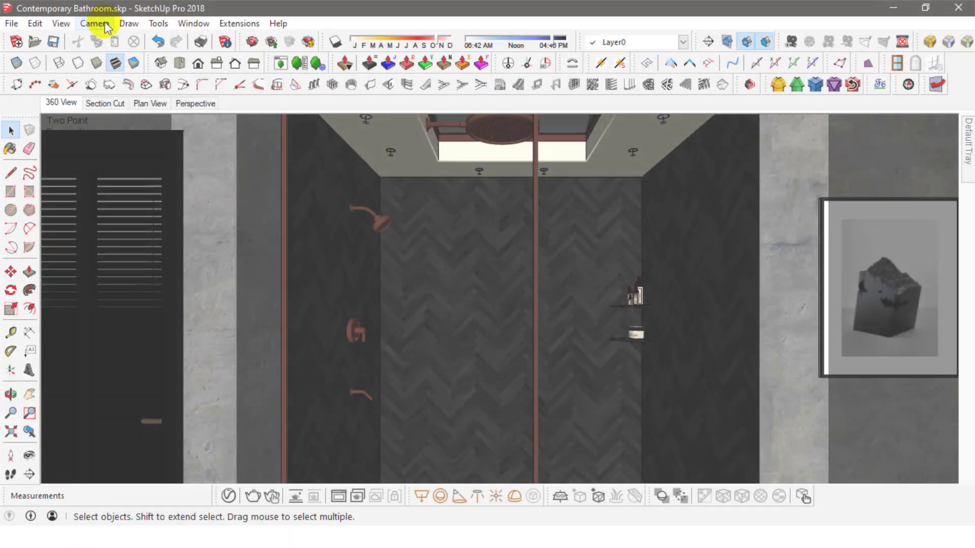
{"action": "left_click", "coordinate": [106, 26]}
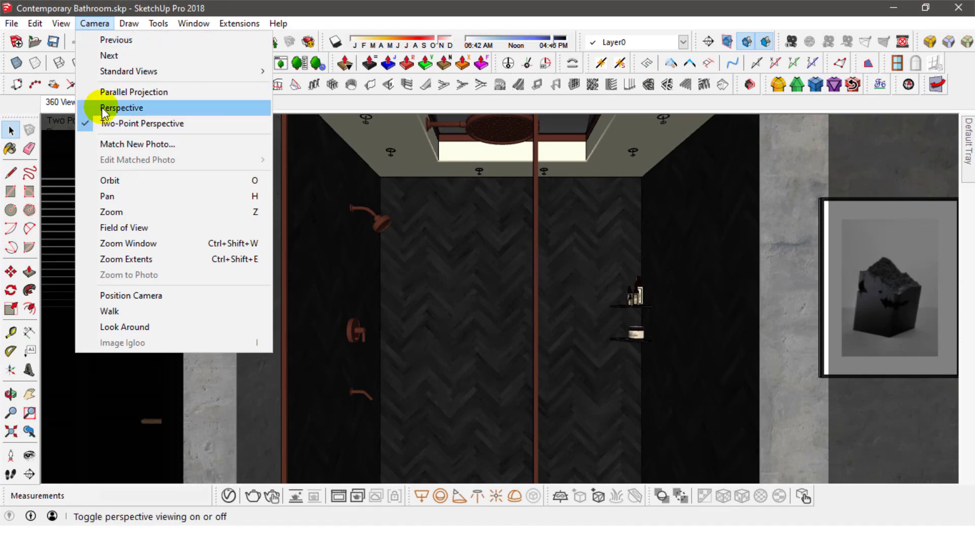
{"action": "left_click", "coordinate": [102, 107]}
{"action": "left_click", "coordinate": [100, 26]}
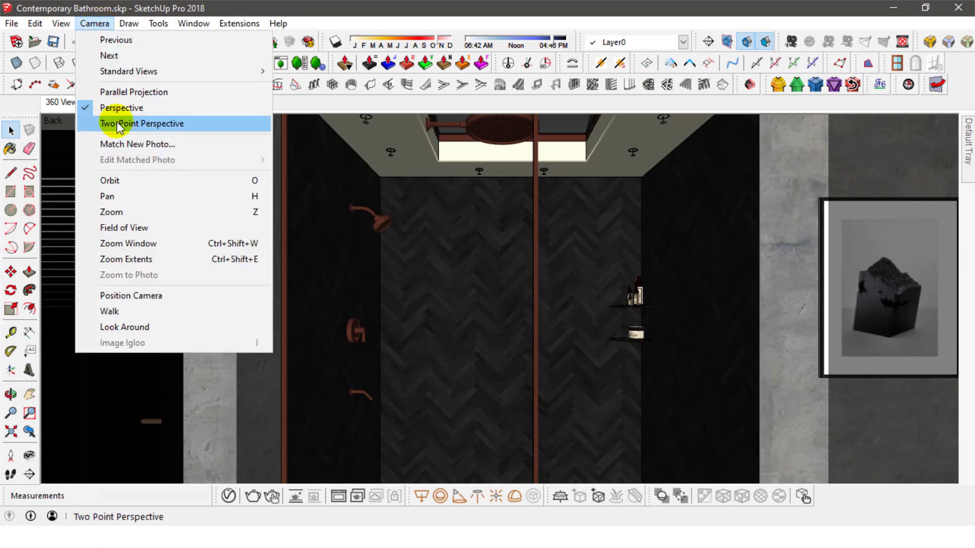
{"action": "left_click", "coordinate": [406, 297]}
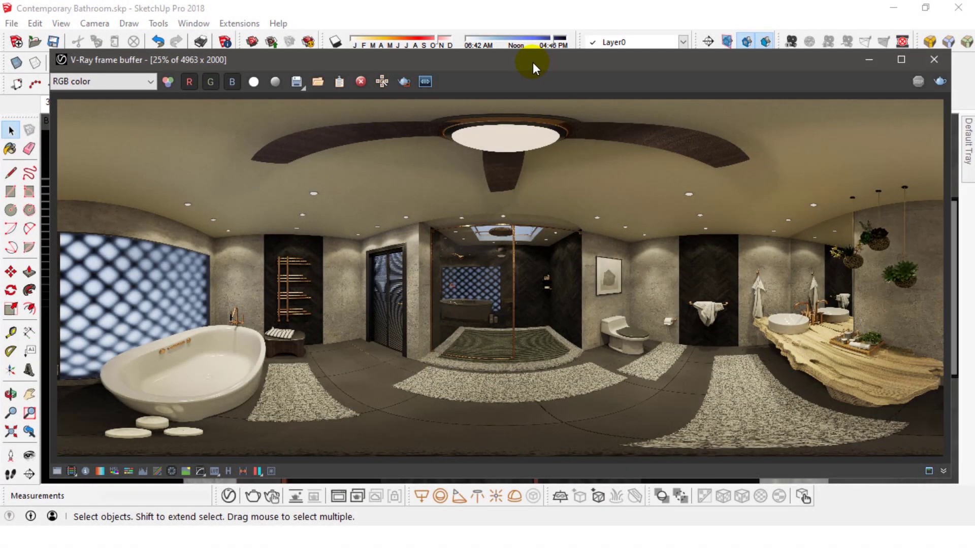
{"action": "mouse_move", "coordinate": [532, 62]}
{"action": "left_mouse_down"}
{"action": "mouse_move", "coordinate": [532, 81]}
{"action": "mouse_move", "coordinate": [533, 69]}
{"action": "left_mouse_up"}
{"action": "left_click", "coordinate": [520, 357], "text": "ctrl"}
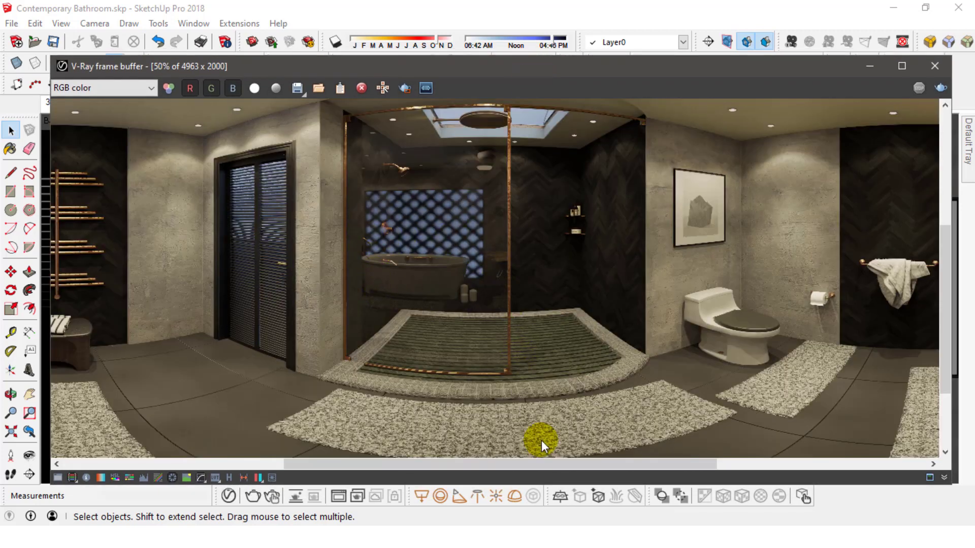
{"action": "mouse_move", "coordinate": [544, 463]}
{"action": "left_mouse_down"}
{"action": "mouse_move", "coordinate": [324, 466]}
{"action": "mouse_move", "coordinate": [725, 466]}
{"action": "mouse_move", "coordinate": [534, 466]}
{"action": "left_mouse_up"}
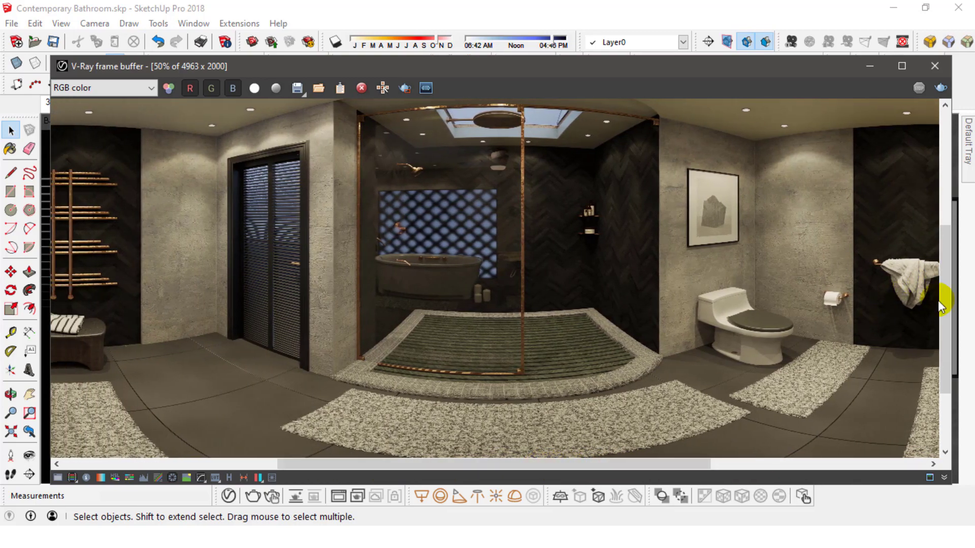
{"action": "mouse_move", "coordinate": [941, 307]}
{"action": "left_mouse_down"}
{"action": "mouse_move", "coordinate": [938, 188]}
{"action": "mouse_move", "coordinate": [935, 294]}
{"action": "left_mouse_up"}
{"action": "scroll", "coordinate": [650, 294], "scroll_direction": "down", "scroll_amount": 1}
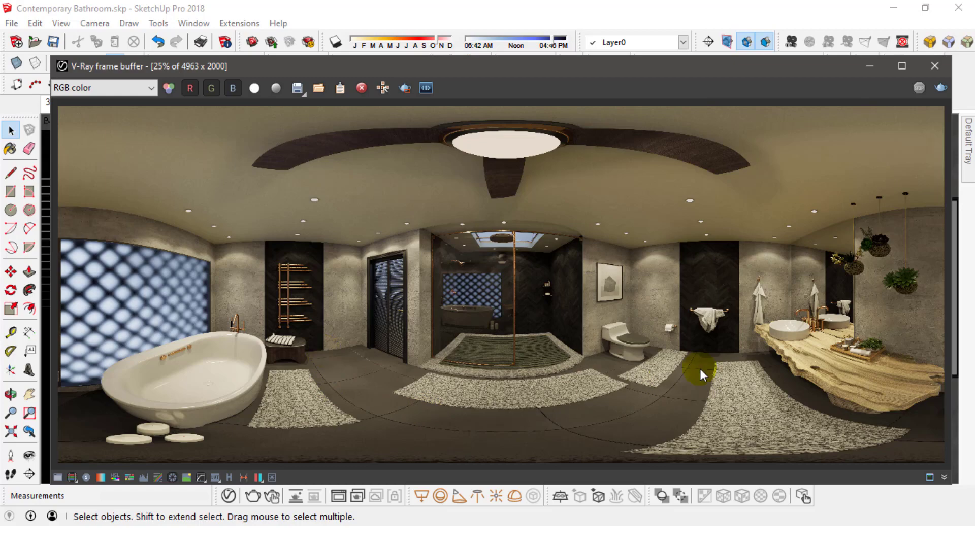
Step: Minimize the V-Ray frame buffer and bring up the Ricoh Theta search results in Firefox
{"action": "left_click", "coordinate": [869, 74]}
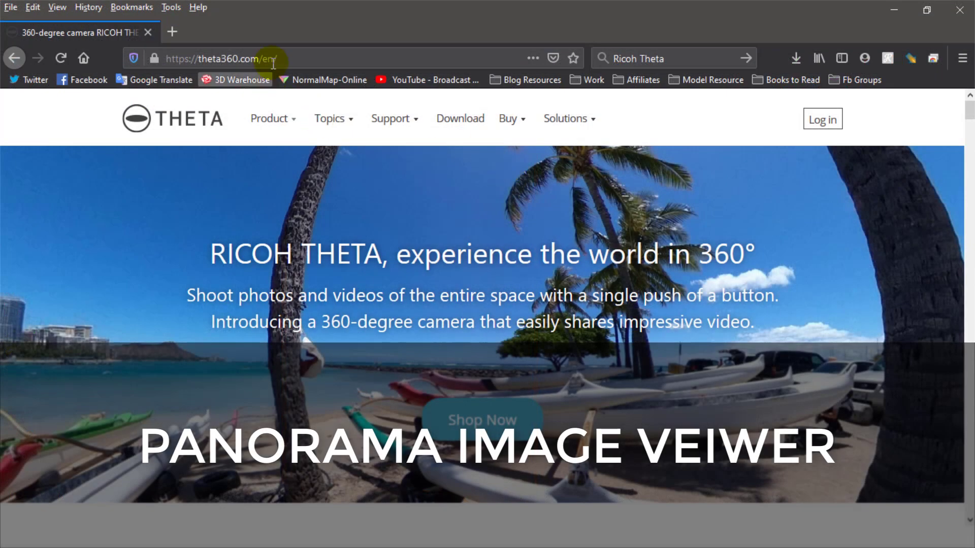
{"action": "left_click", "coordinate": [299, 57]}
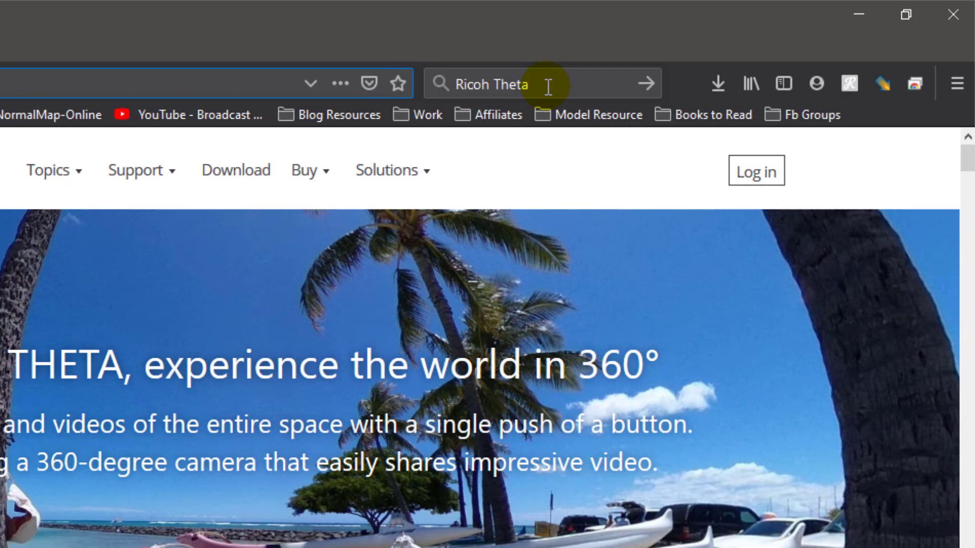
{"action": "left_click", "coordinate": [548, 87]}
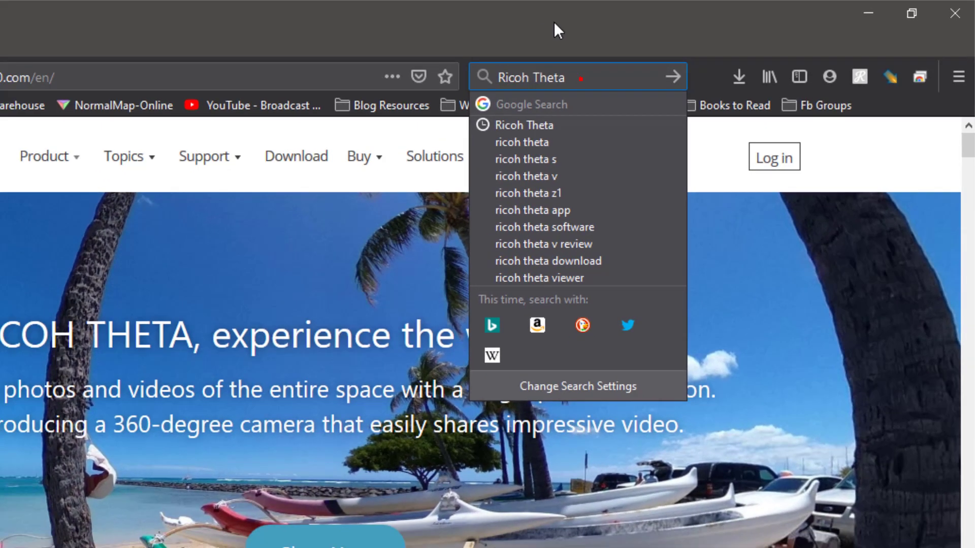
{"action": "left_click", "coordinate": [515, 23]}
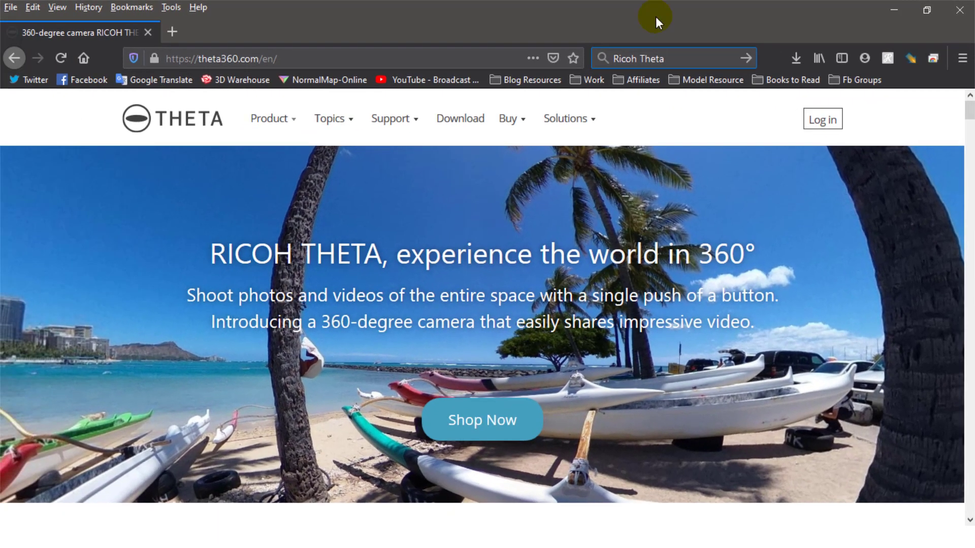
{"action": "scroll", "coordinate": [586, 412], "scroll_direction": "down", "scroll_amount": 5}
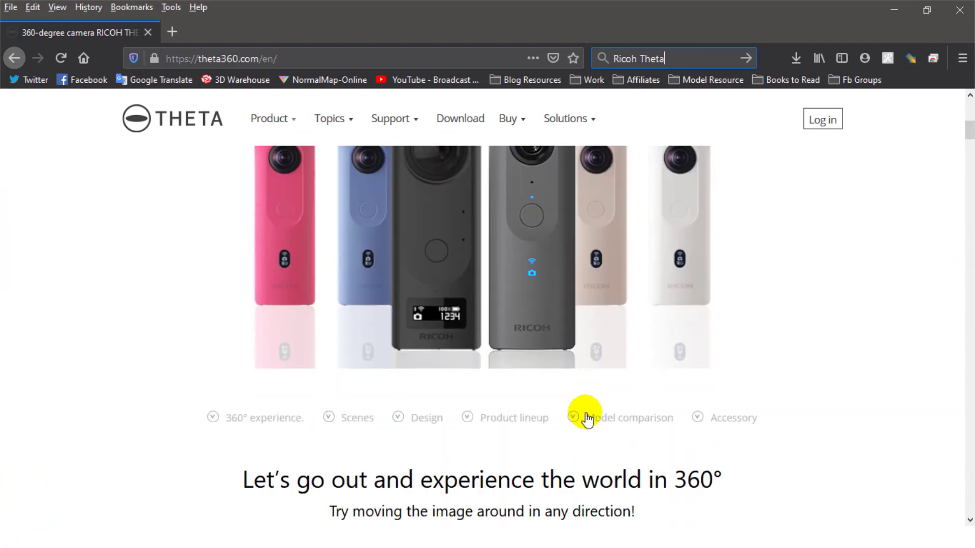
{"action": "scroll", "coordinate": [587, 419], "scroll_direction": "up", "scroll_amount": 5}
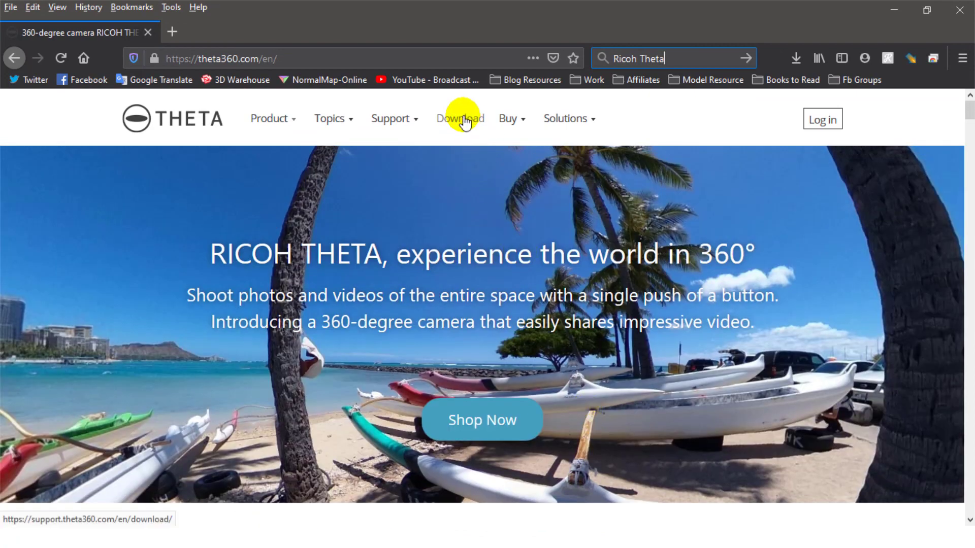
Step: Open theta360's download page and download the Basic app for Windows
{"action": "left_click", "coordinate": [464, 121]}
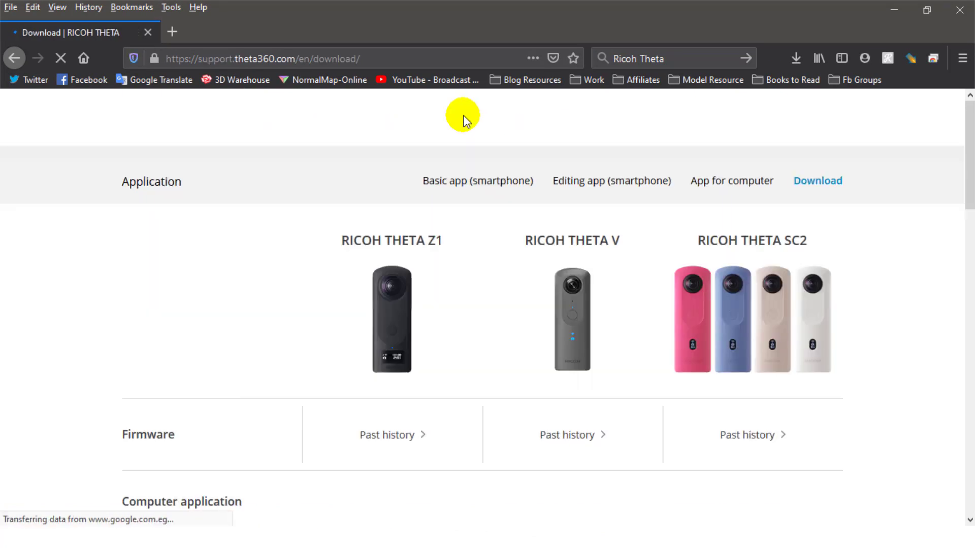
{"action": "scroll", "coordinate": [906, 319], "scroll_direction": "down", "scroll_amount": 6}
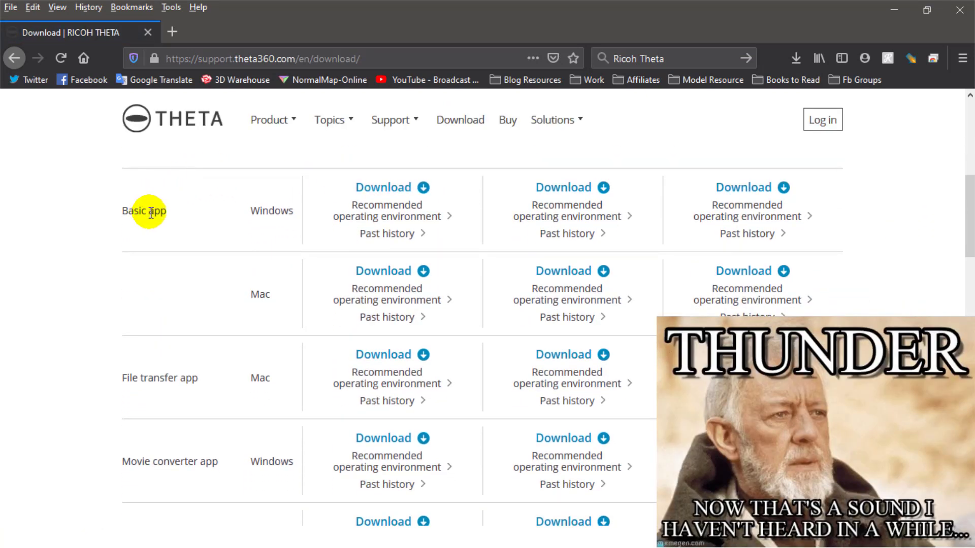
{"action": "left_click", "coordinate": [400, 193]}
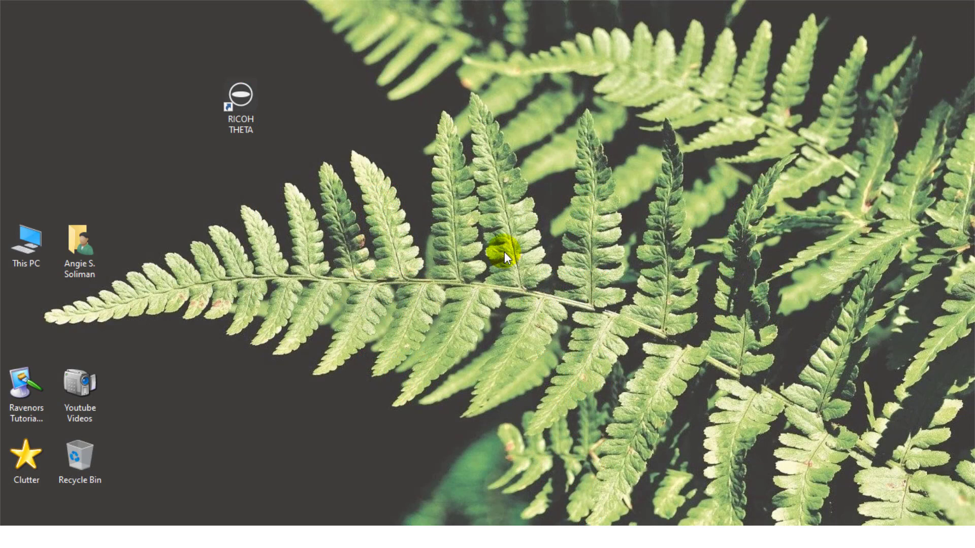
Step: Launch the RICOH THETA viewer from its desktop shortcut and maximize its window
{"action": "double_click", "coordinate": [249, 95]}
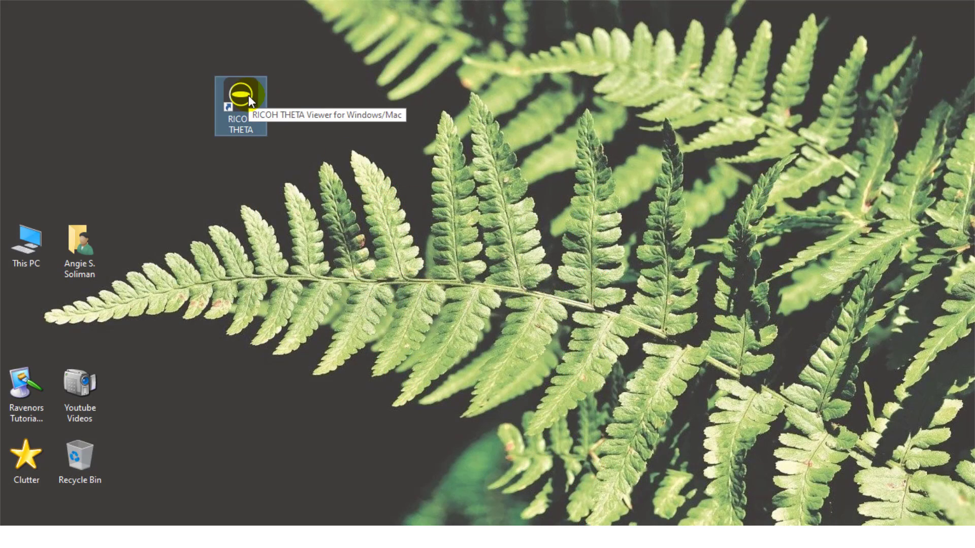
{"action": "double_click", "coordinate": [245, 97]}
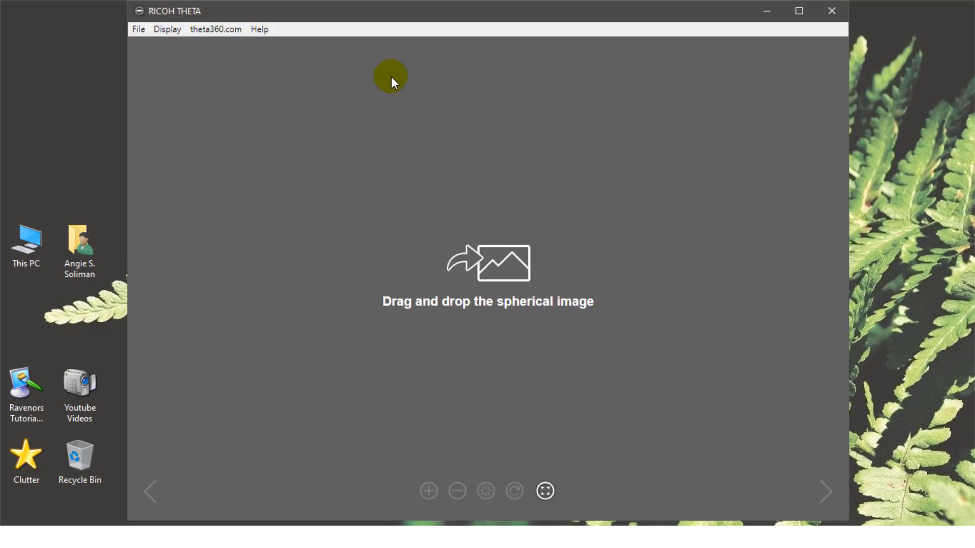
{"action": "left_click", "coordinate": [799, 11]}
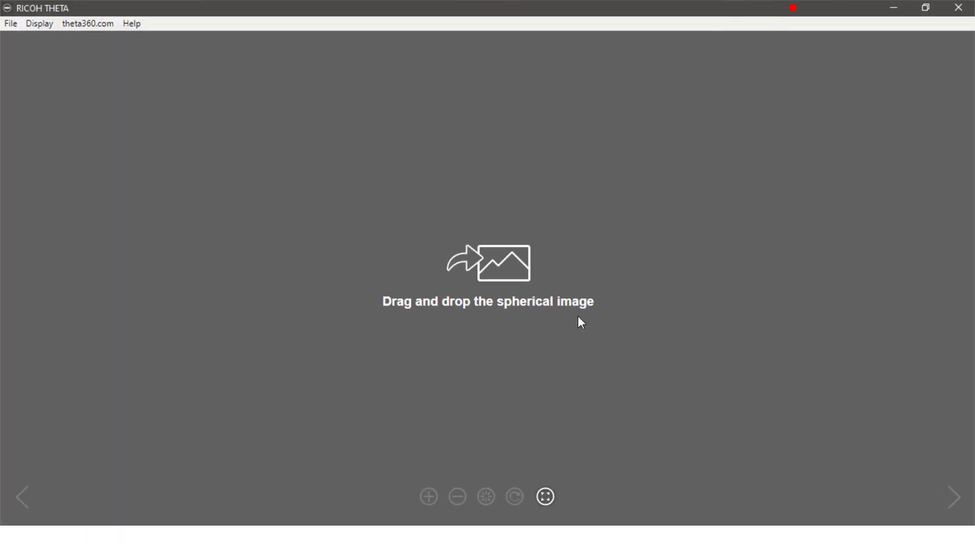
Step: Preview the Test 1.png render, then drag it from File Explorer into RICOH THETA
{"action": "key", "text": "alt+Tab"}
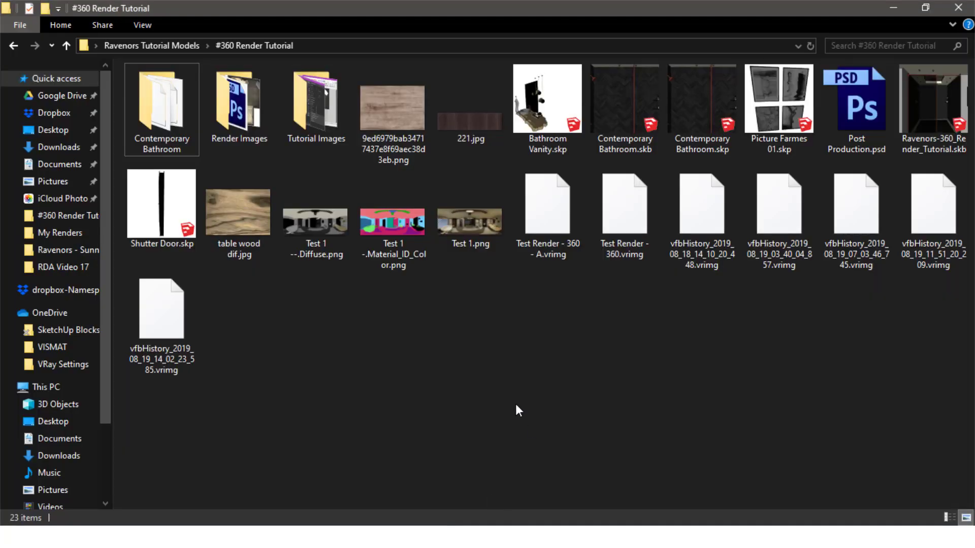
{"action": "left_click", "coordinate": [474, 222]}
{"action": "double_click", "coordinate": [474, 223]}
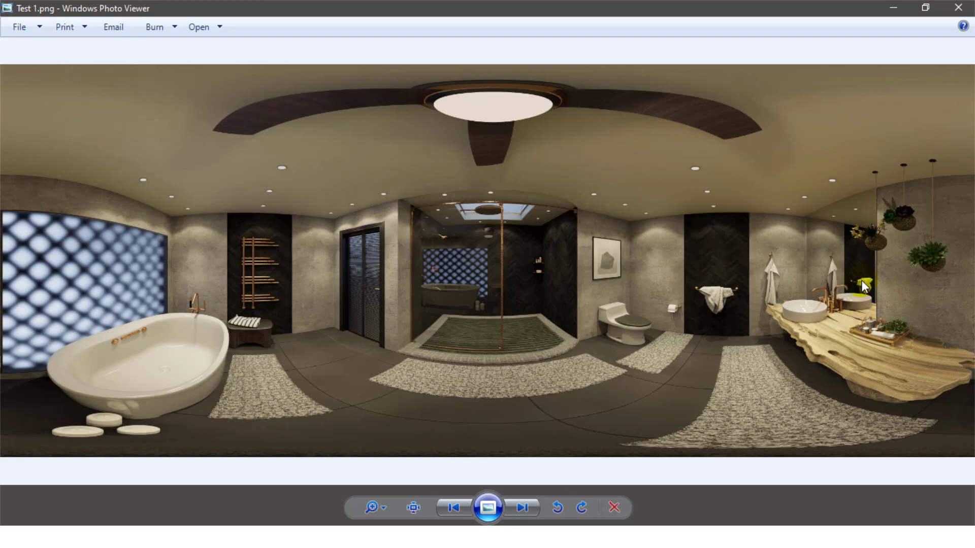
{"action": "left_click", "coordinate": [958, 7]}
{"action": "left_click_drag", "start_coordinate": [477, 212], "coordinate": [500, 284]}
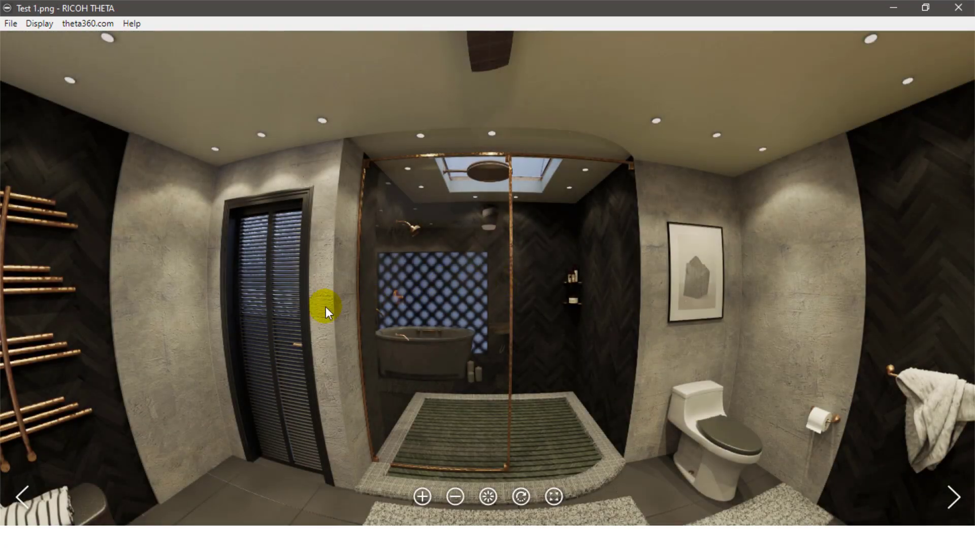
Step: Look around the panorama: bathtub, shower and toilet, vanity and hanging plants, then tilt downward
{"action": "left_click_drag", "start_coordinate": [325, 307], "coordinate": [404, 305]}
{"action": "left_click_drag", "start_coordinate": [749, 340], "coordinate": [370, 340]}
{"action": "left_click_drag", "start_coordinate": [731, 357], "coordinate": [523, 355]}
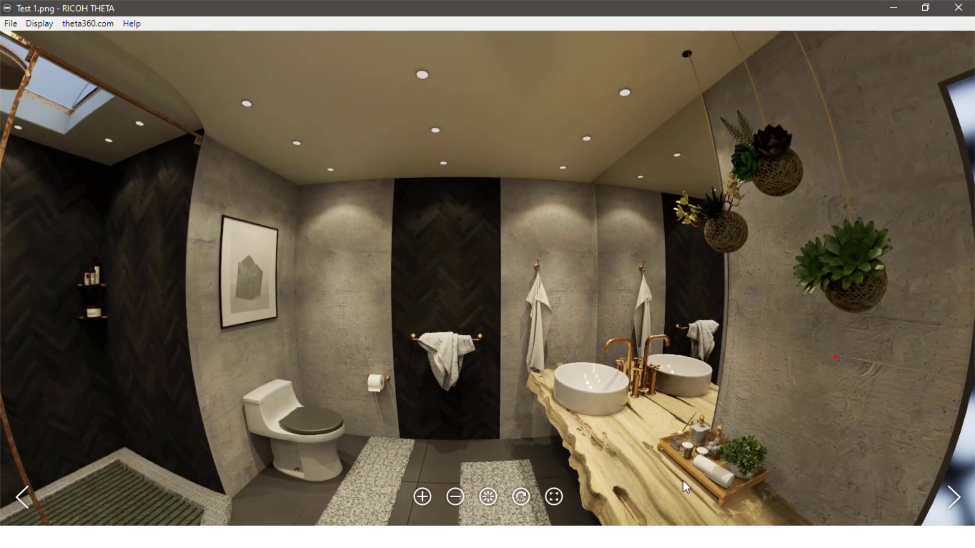
{"action": "left_click_drag", "start_coordinate": [655, 272], "coordinate": [355, 364]}
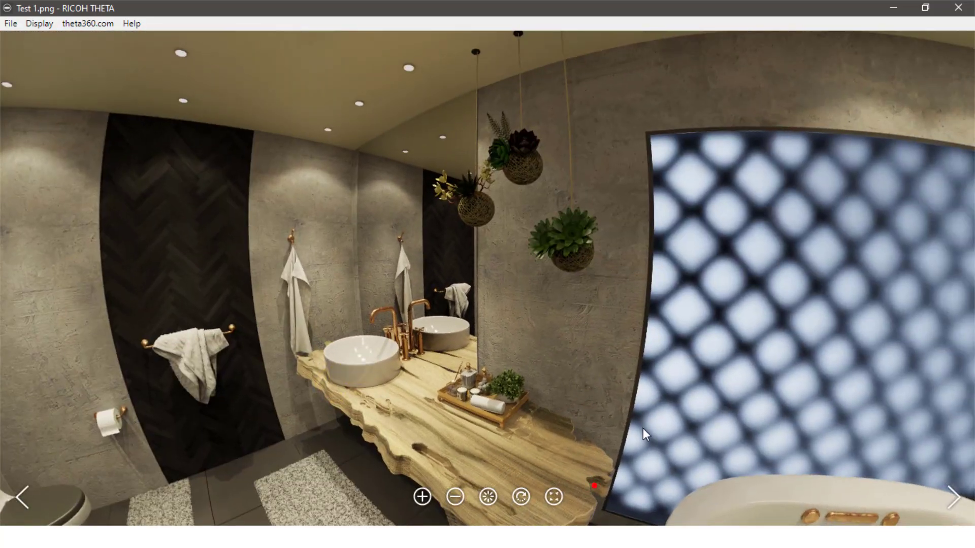
{"action": "scroll", "coordinate": [656, 438], "scroll_direction": "up", "scroll_amount": 2}
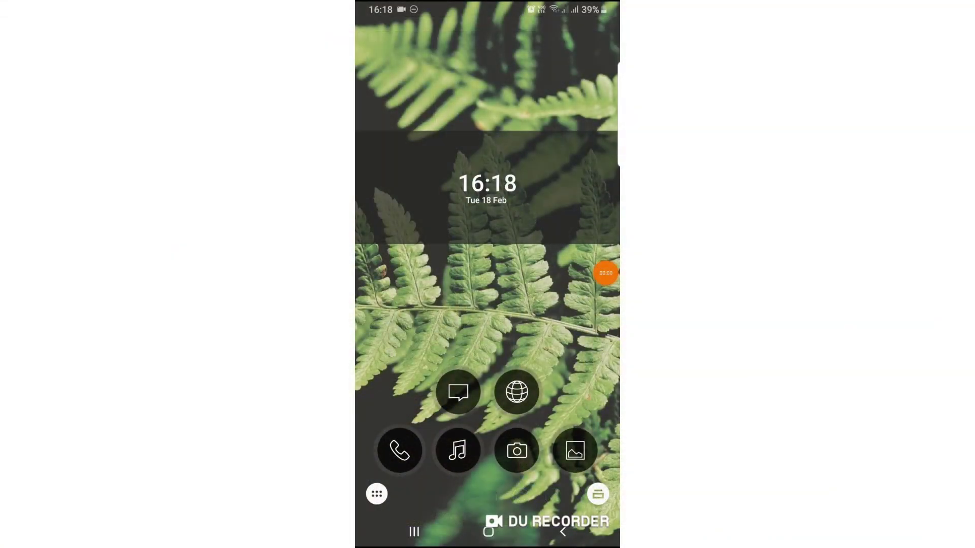
Step: Open the 360 Image Viewer app from the phone's app switcher
{"action": "left_click", "coordinate": [377, 494]}
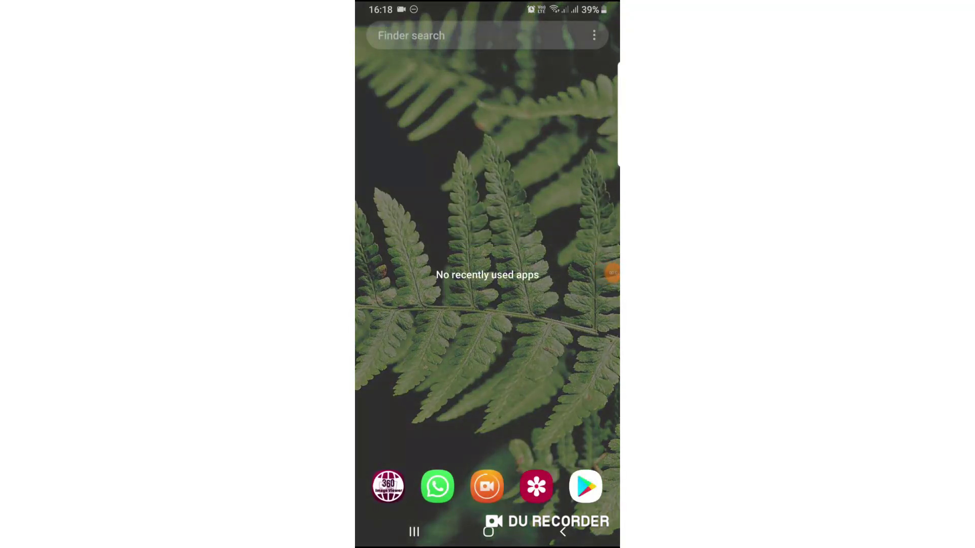
{"action": "left_click", "coordinate": [387, 485]}
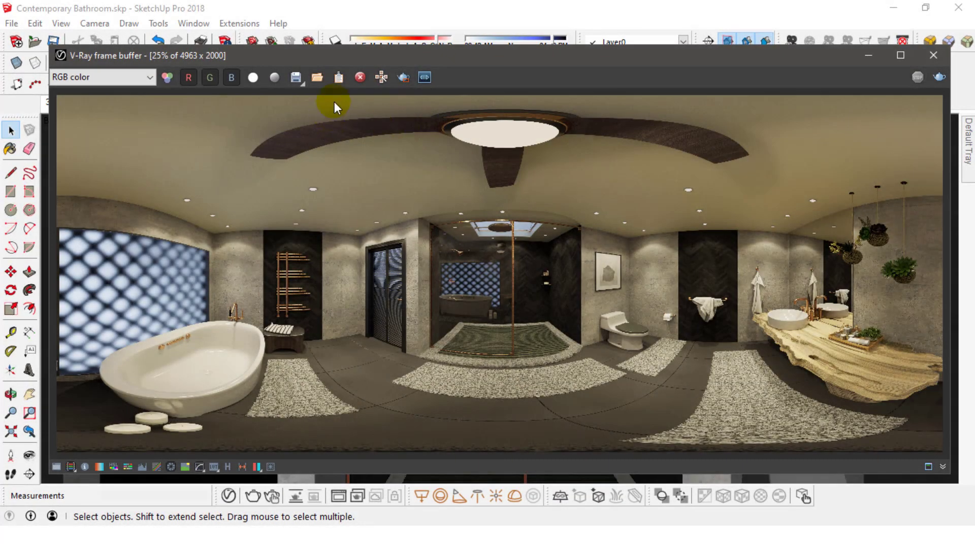
Step: Save the frame buffer image in JPEG format with the file name RENDER 360
{"action": "left_click", "coordinate": [295, 78]}
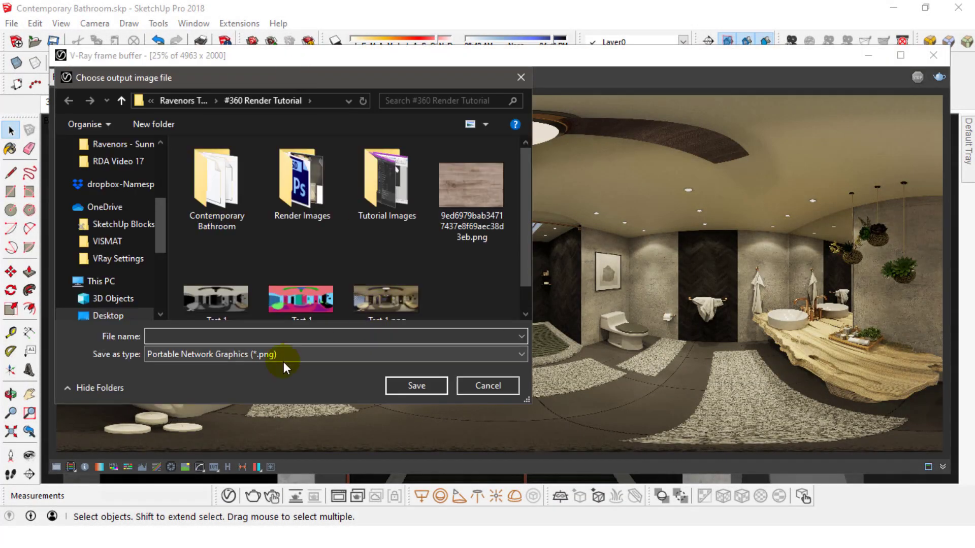
{"action": "left_click", "coordinate": [262, 355]}
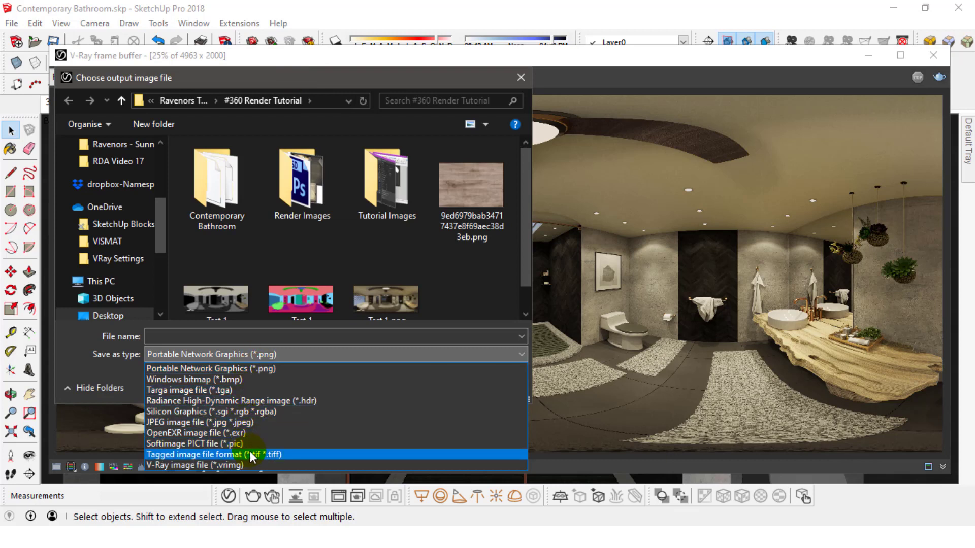
{"action": "left_click", "coordinate": [248, 422]}
{"action": "left_click", "coordinate": [248, 336]}
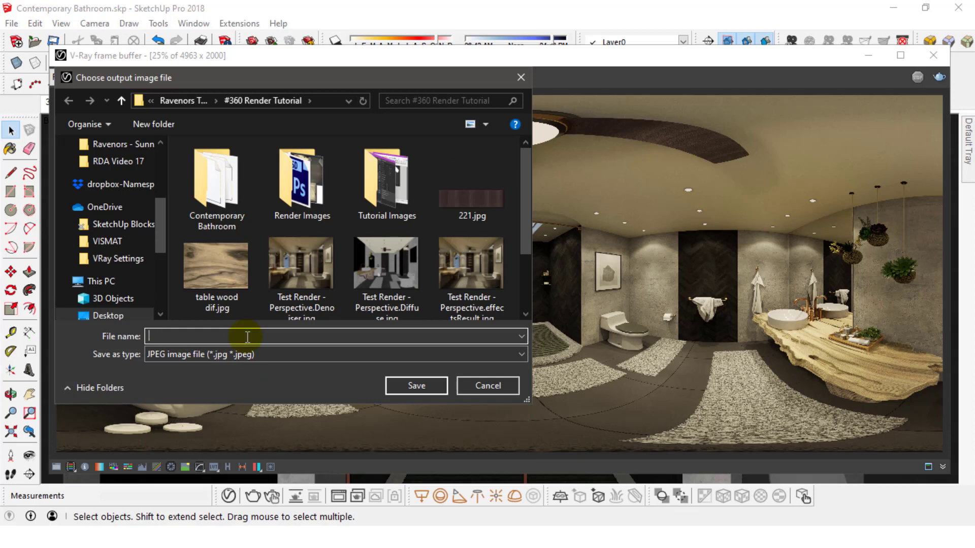
{"action": "type", "text": "RENDER"}
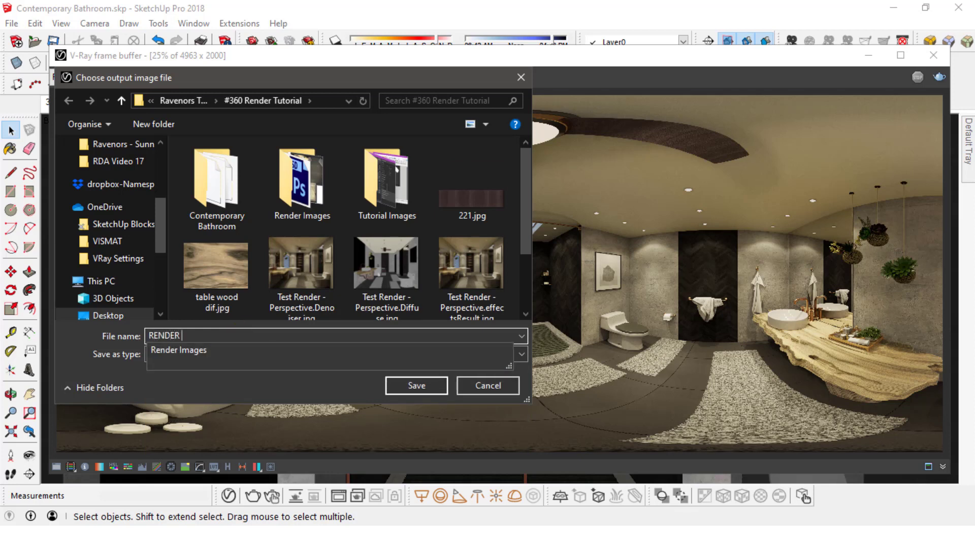
{"action": "type", "text": " 360"}
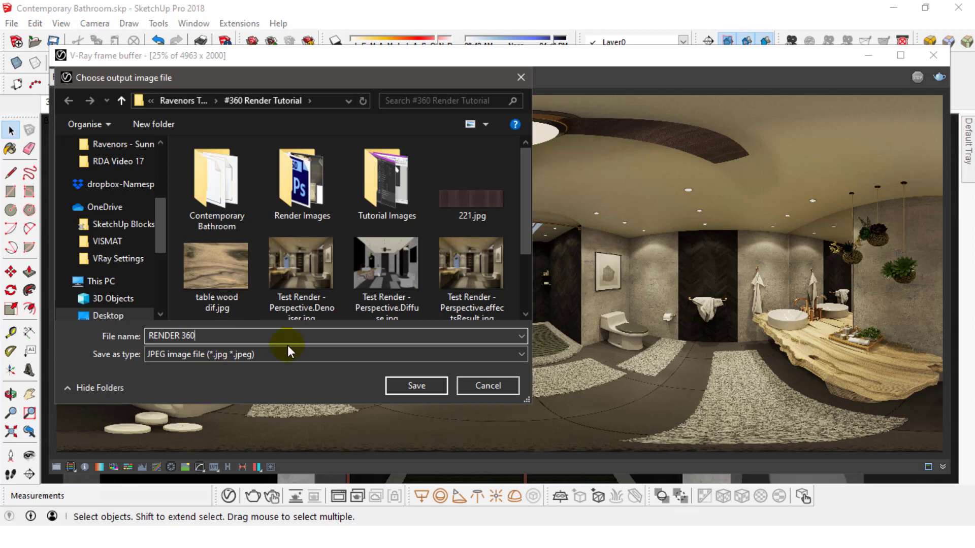
{"action": "left_click", "coordinate": [410, 383]}
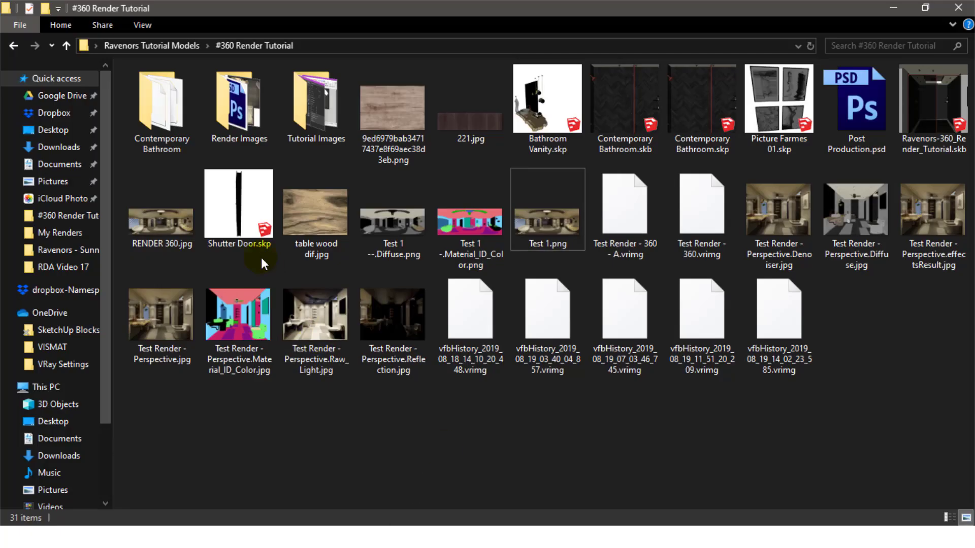
Step: Open the Properties of RENDER 360.jpg and show its Details metadata
{"action": "left_click", "coordinate": [178, 218]}
{"action": "right_click", "coordinate": [178, 218]}
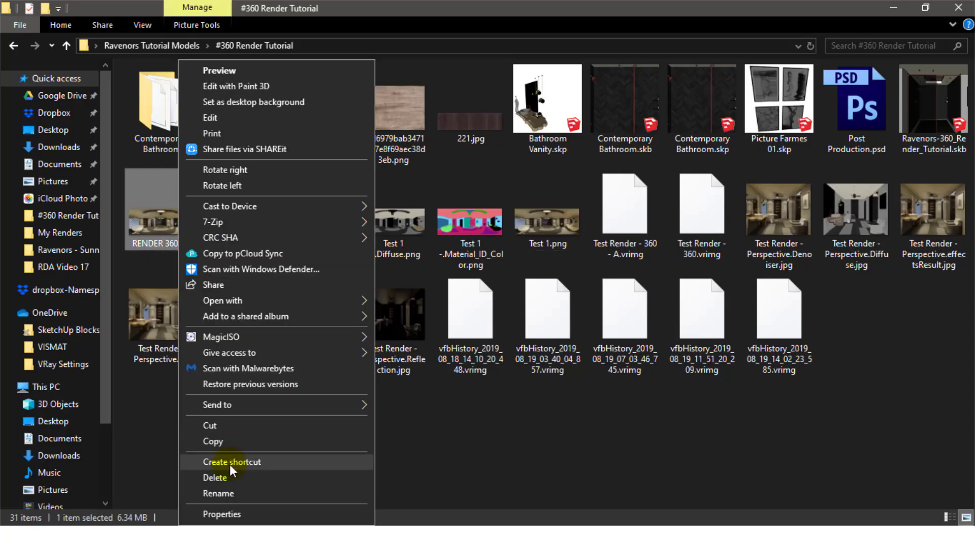
{"action": "left_click", "coordinate": [233, 510]}
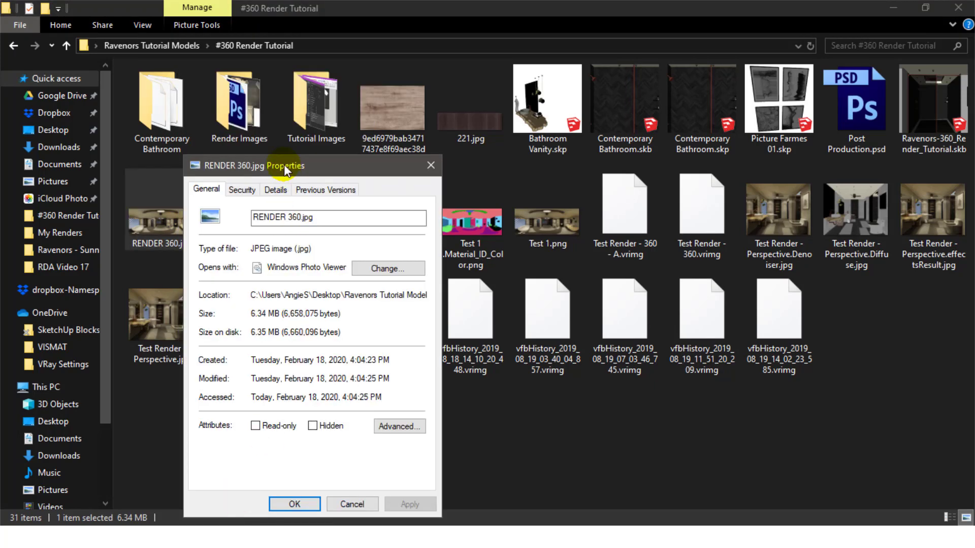
{"action": "left_click_drag", "start_coordinate": [285, 165], "coordinate": [378, 107]}
{"action": "left_click", "coordinate": [367, 131]}
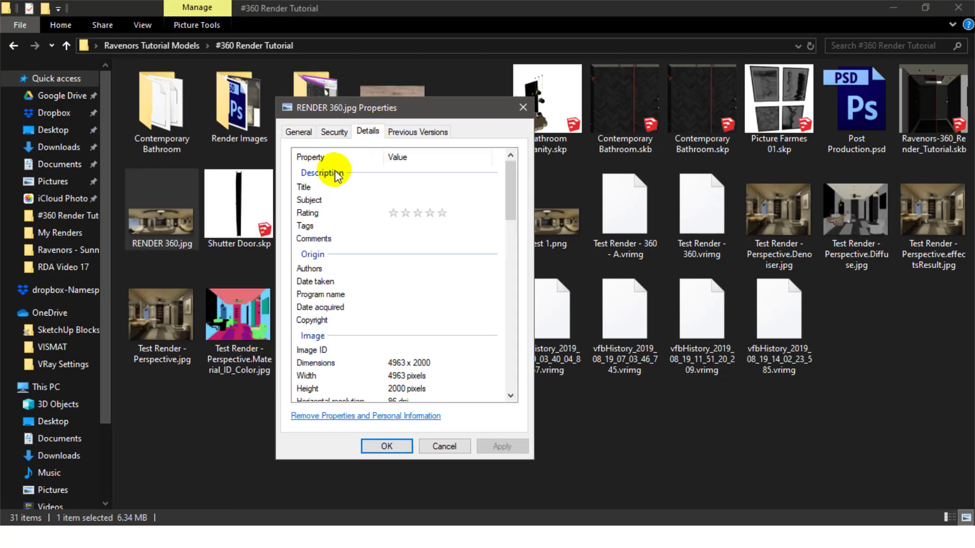
{"action": "left_click_drag", "start_coordinate": [510, 191], "coordinate": [510, 253]}
Step: Set Camera maker to Ricoh and Camera model to RICOH THETA S, then apply and close
{"action": "left_click", "coordinate": [370, 269]}
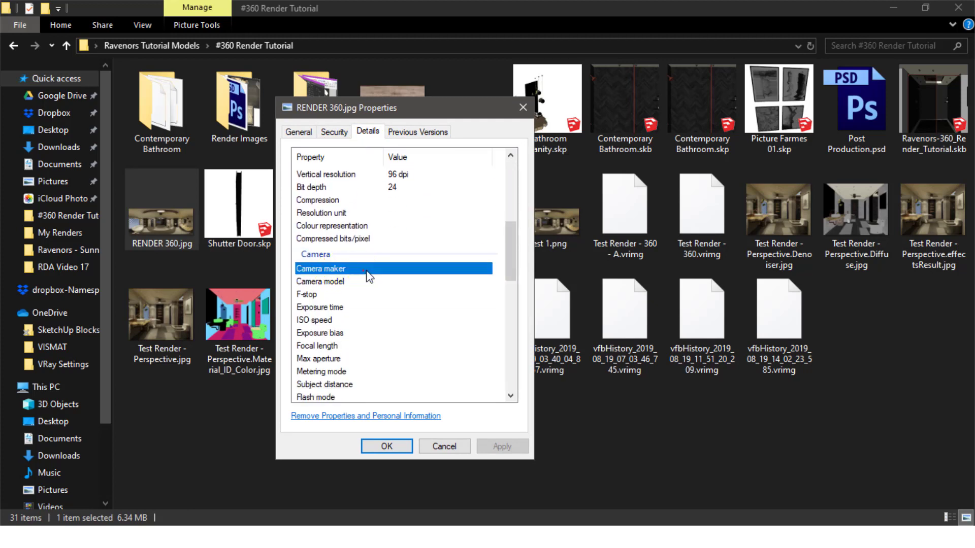
{"action": "left_click", "coordinate": [381, 273]}
{"action": "left_click", "coordinate": [380, 269]}
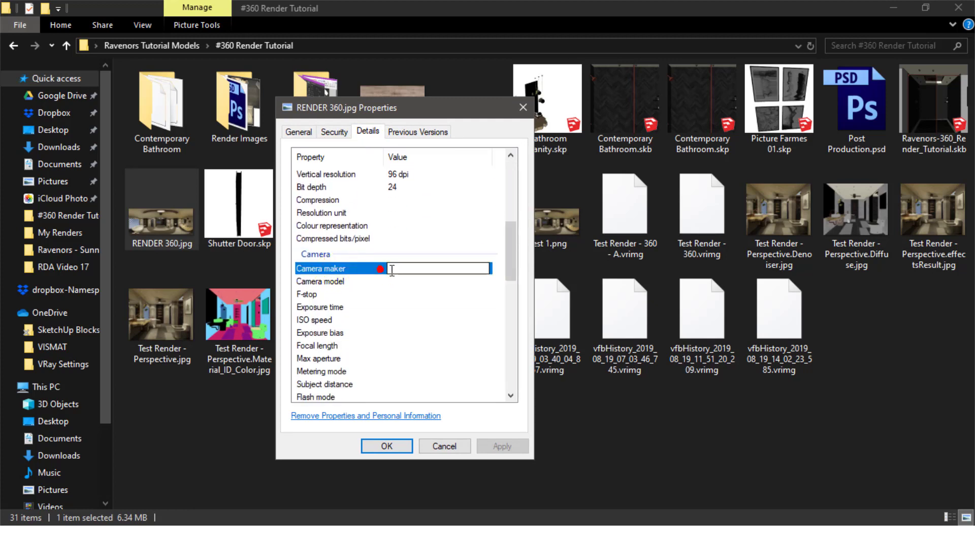
{"action": "left_click", "coordinate": [397, 270]}
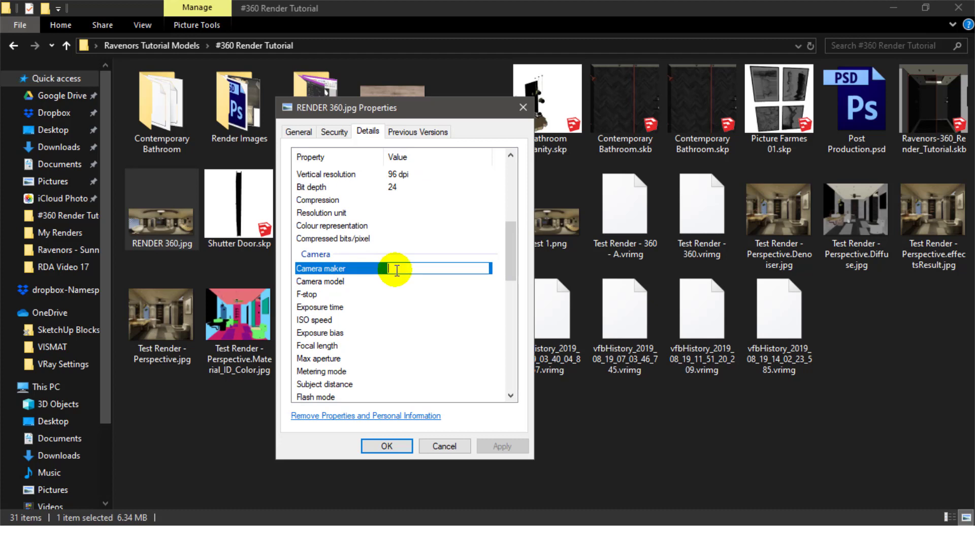
{"action": "type", "text": "Ricoh"}
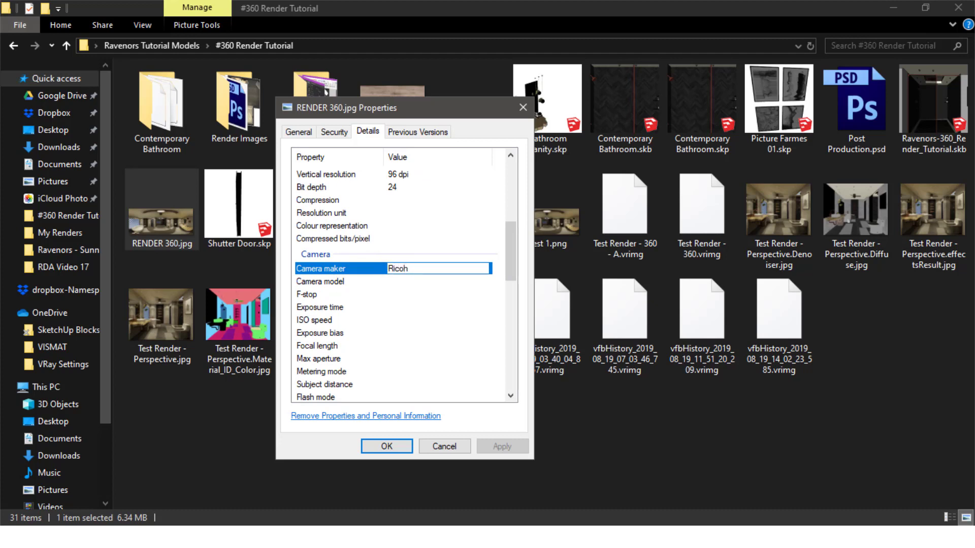
{"action": "left_click", "coordinate": [391, 283]}
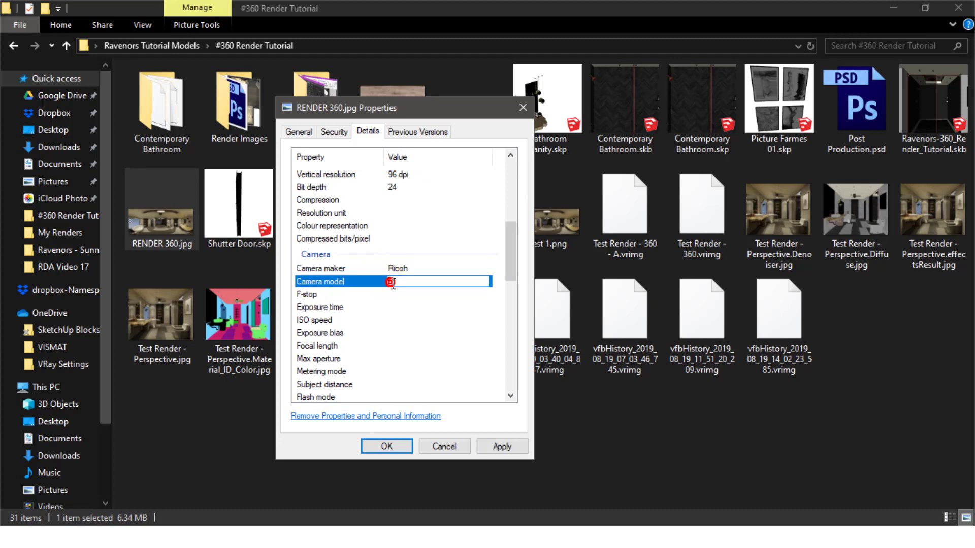
{"action": "type", "text": "RICOH THETA S"}
{"action": "left_click", "coordinate": [498, 285]}
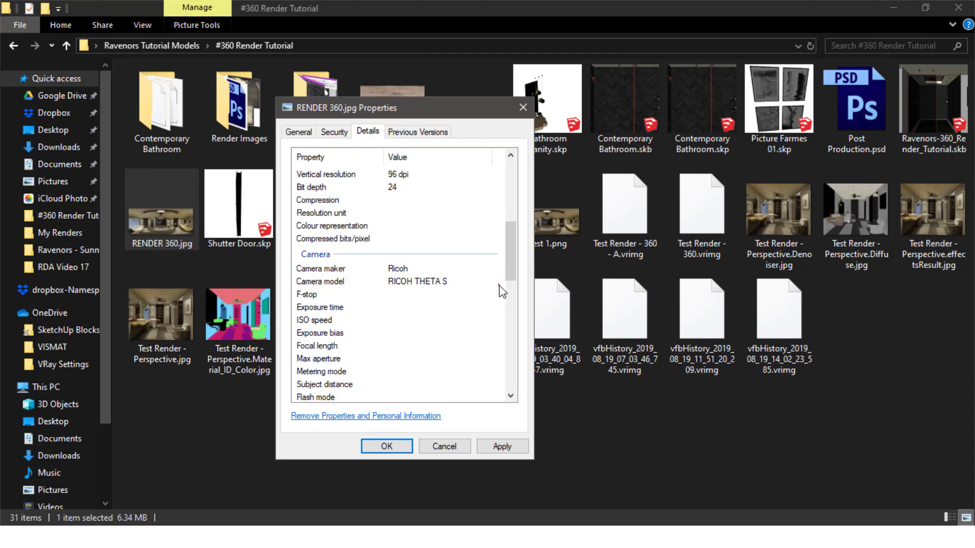
{"action": "left_click", "coordinate": [498, 444]}
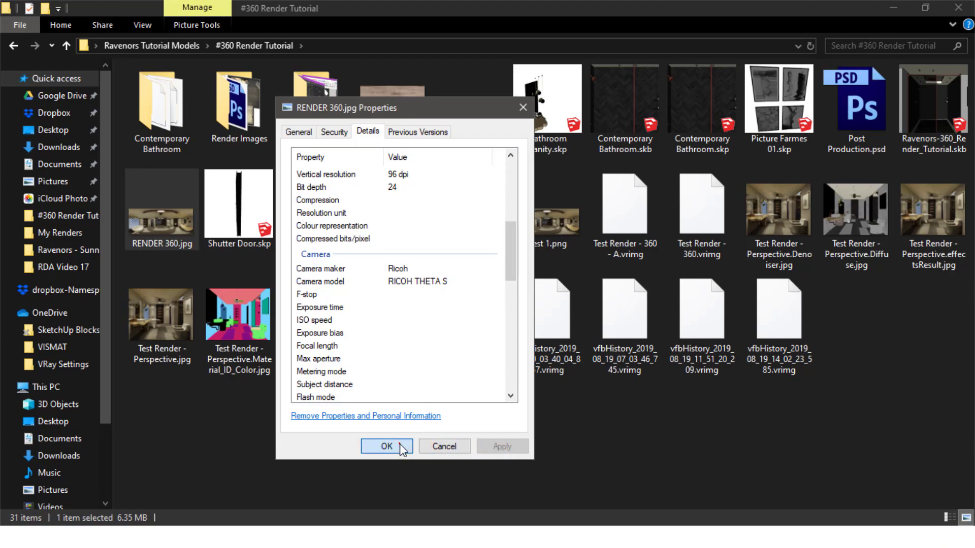
{"action": "left_click", "coordinate": [387, 446]}
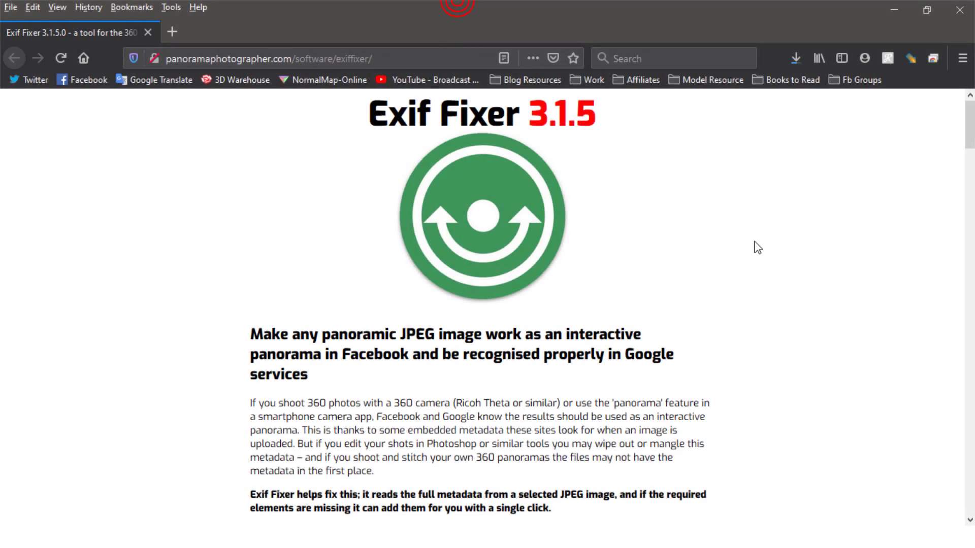
Step: Download Exif Fixer 3.1.5 for Windows from further down its page
{"action": "scroll", "coordinate": [792, 261], "scroll_direction": "down", "scroll_amount": 5}
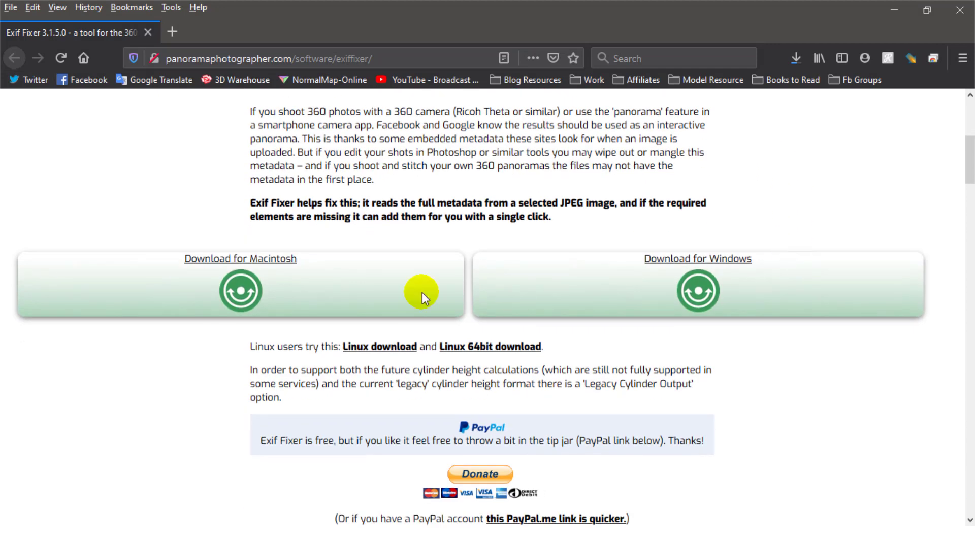
{"action": "left_click", "coordinate": [710, 263]}
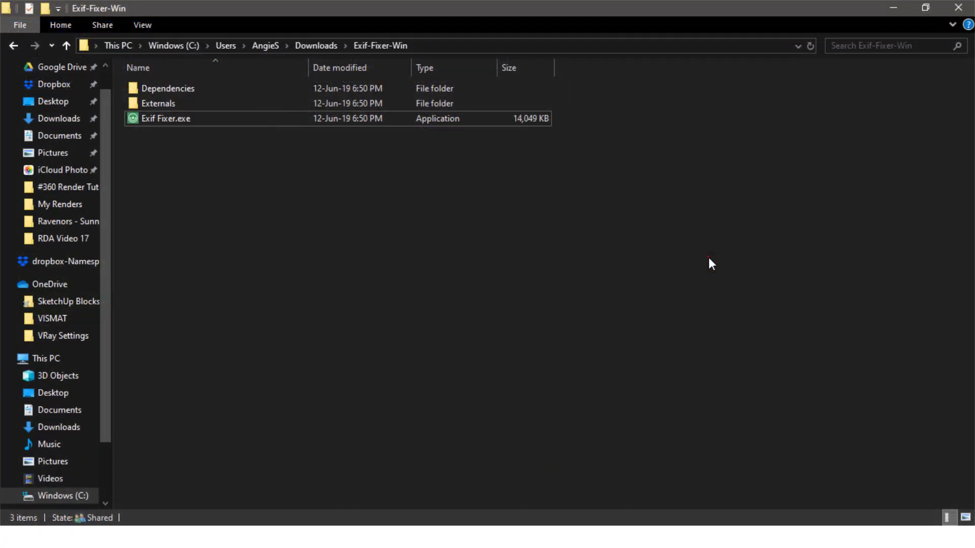
Step: Run Exif Fixer.exe and load RENDER 360.jpg into it
{"action": "left_click", "coordinate": [193, 119]}
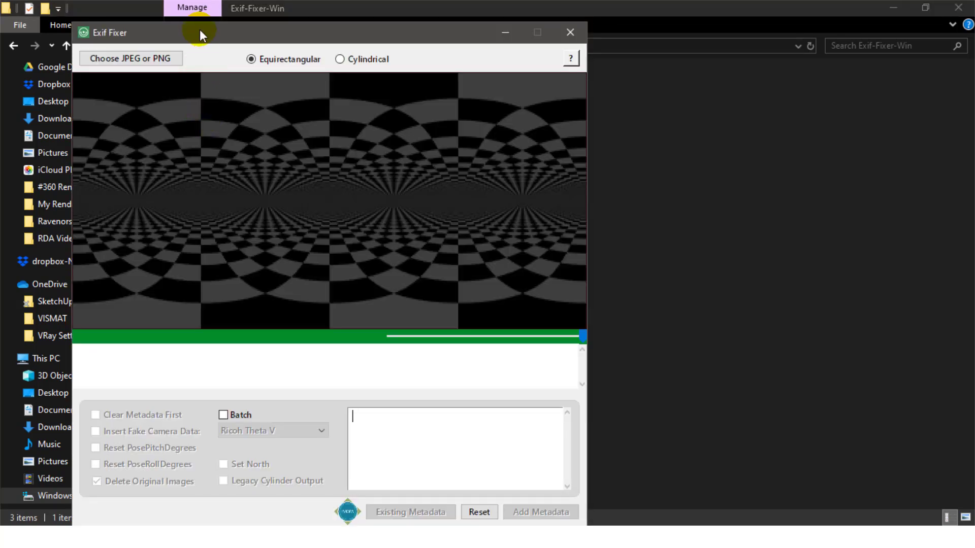
{"action": "left_click_drag", "start_coordinate": [200, 29], "coordinate": [438, 15]}
{"action": "left_click", "coordinate": [390, 45]}
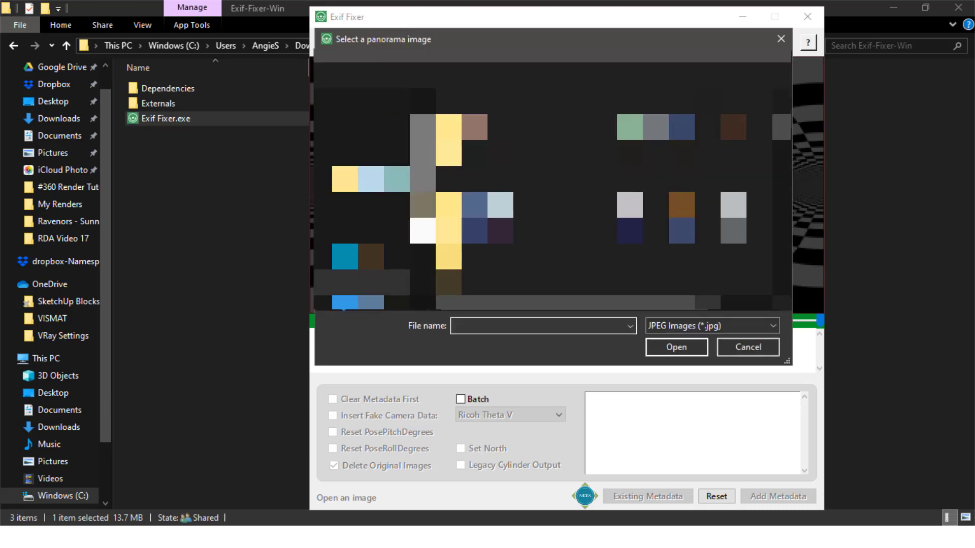
{"action": "left_click", "coordinate": [666, 345]}
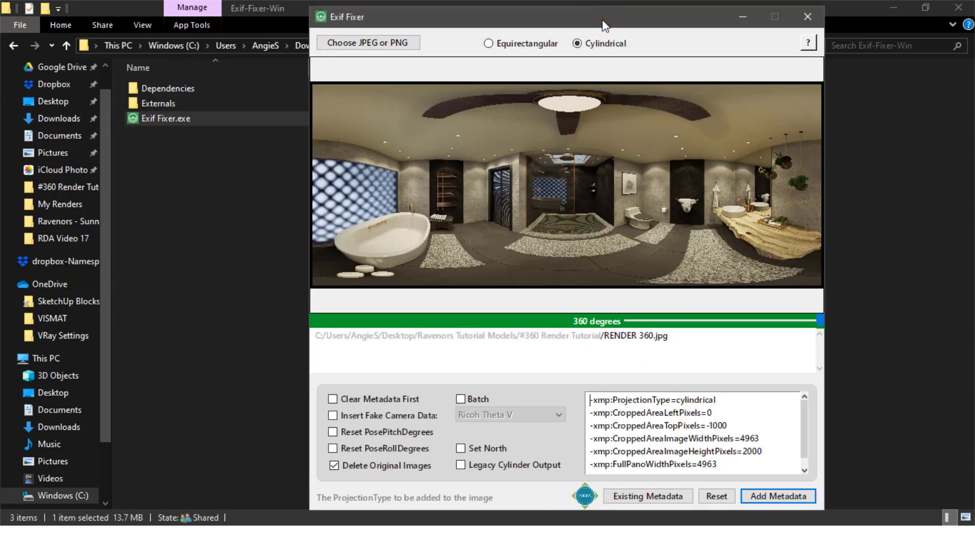
{"action": "left_click_drag", "start_coordinate": [603, 26], "coordinate": [514, 20]}
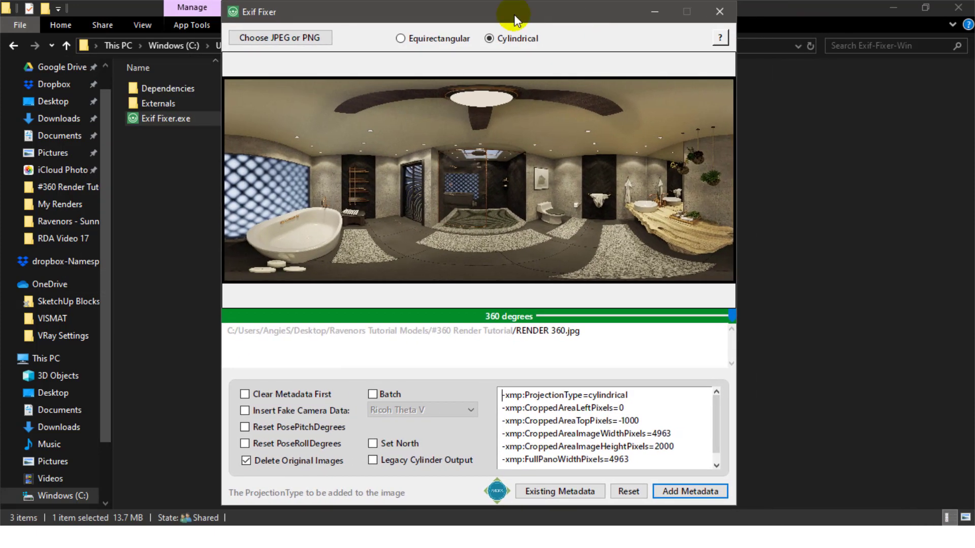
Step: Set equirectangular projection, insert fake Ricoh Theta S data after clearing metadata, and add metadata
{"action": "left_click", "coordinate": [404, 40]}
{"action": "left_click", "coordinate": [284, 411]}
{"action": "left_click", "coordinate": [383, 410]}
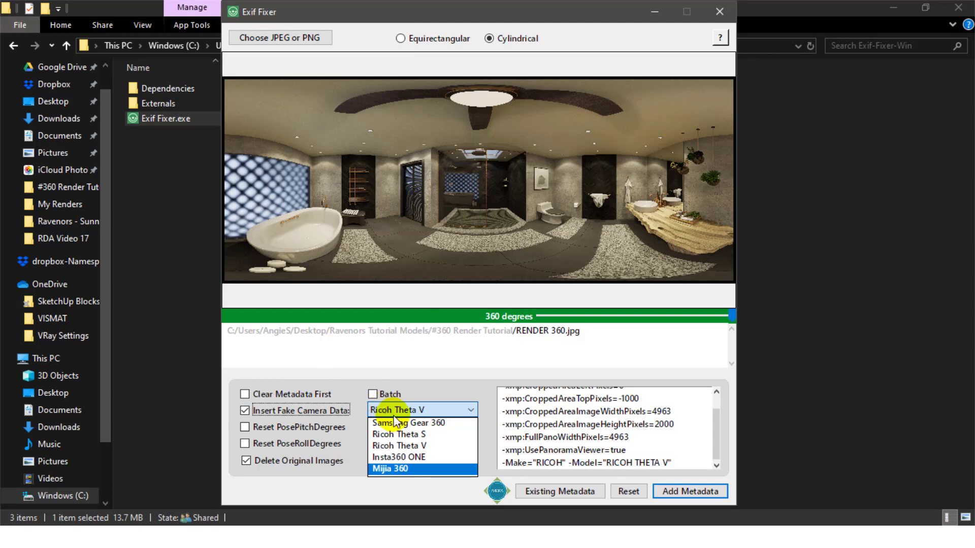
{"action": "left_click", "coordinate": [405, 434]}
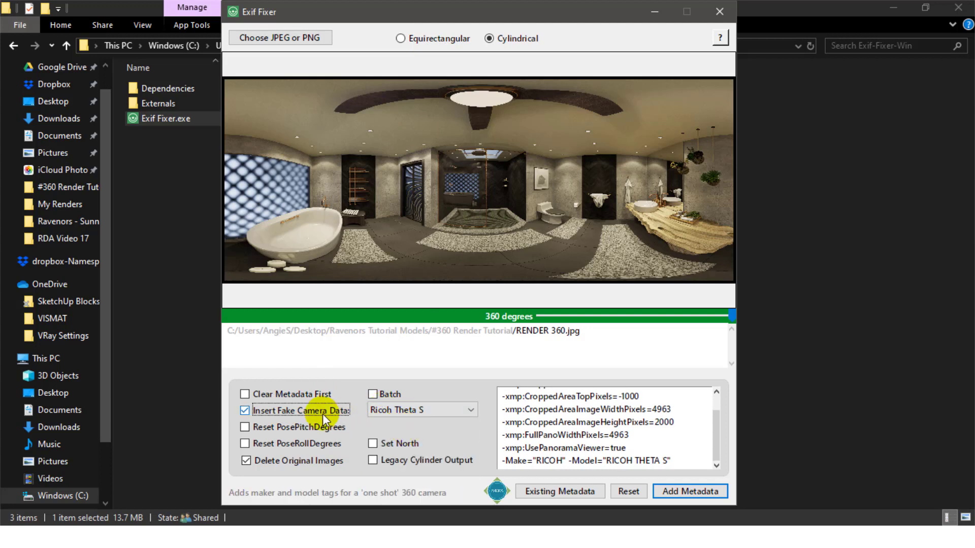
{"action": "left_click", "coordinate": [306, 395]}
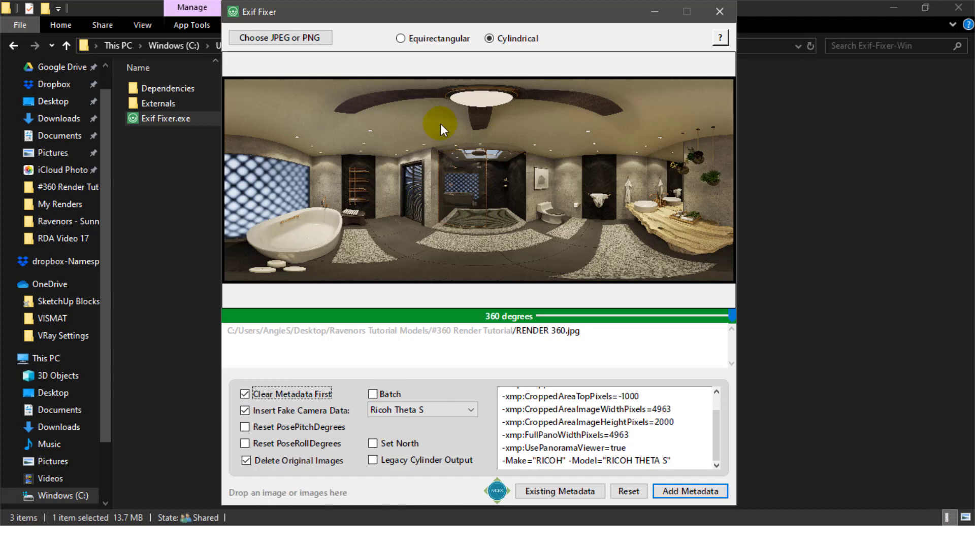
{"action": "left_click", "coordinate": [404, 41]}
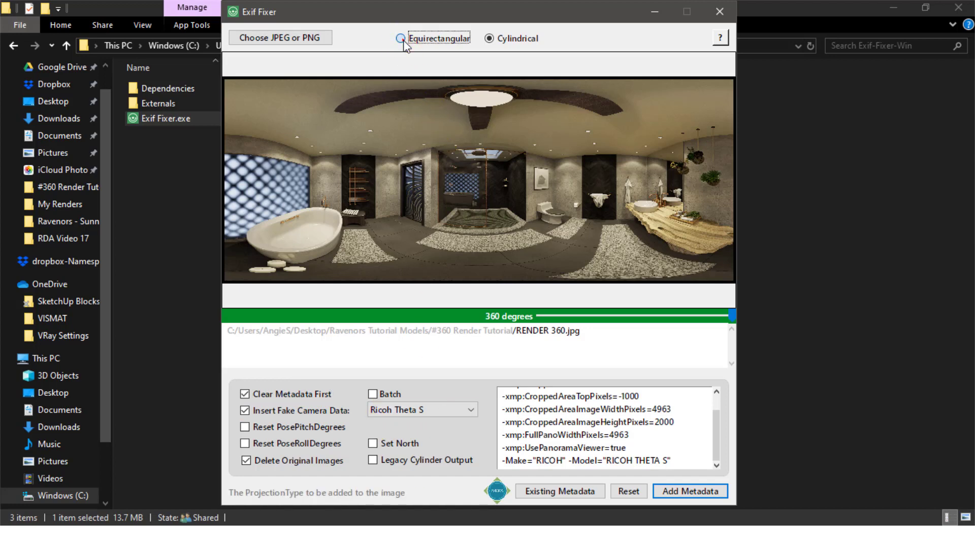
{"action": "left_click", "coordinate": [672, 492]}
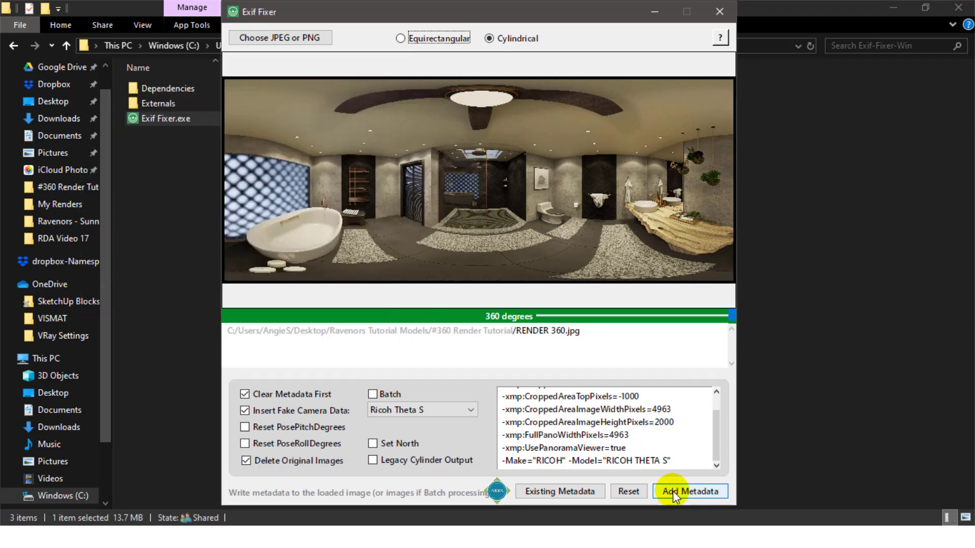